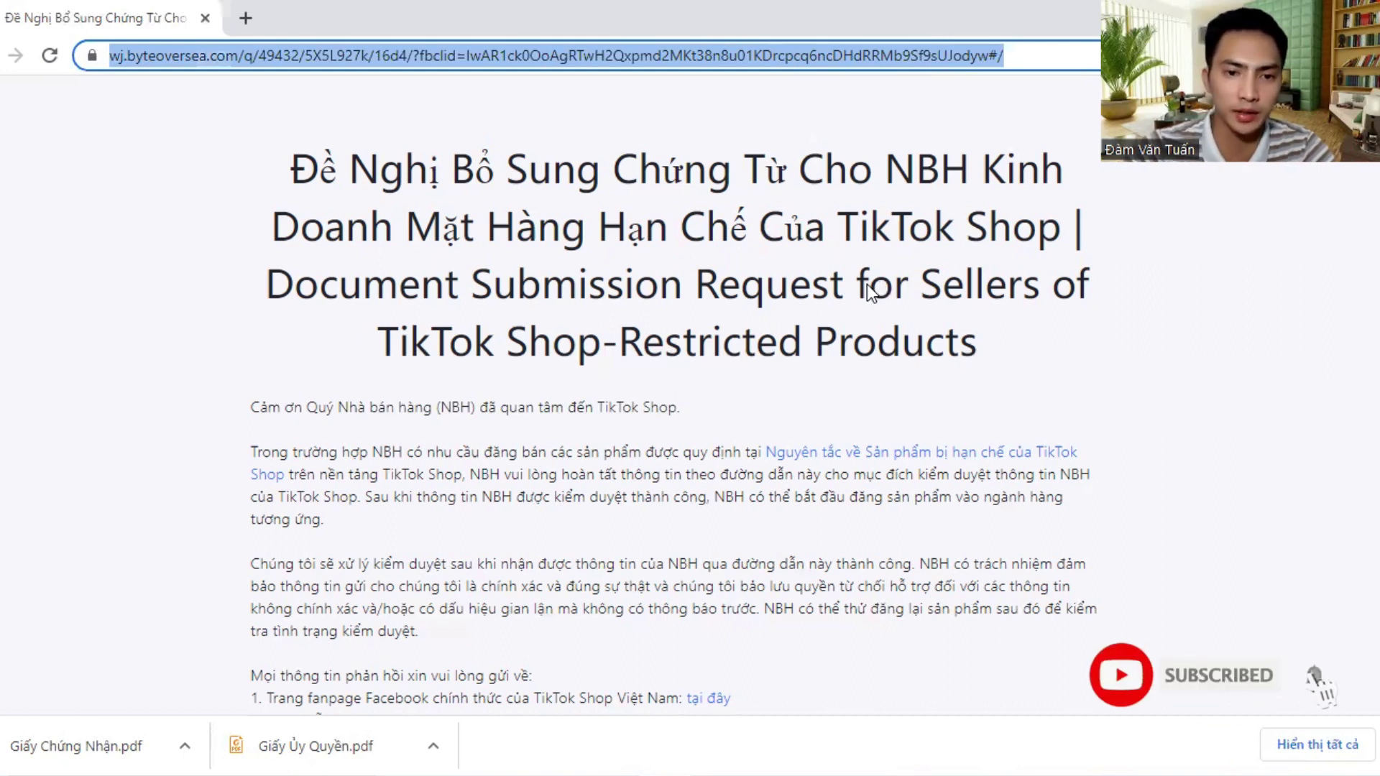
- Copy the company name Công Ty Cổ Phần Thương Mại Tảo Việt from the Word notes into the form's Seller Legal Entity Name answer
scroll(381, 406, "down", 1)
scroll(381, 406, "down", 4)
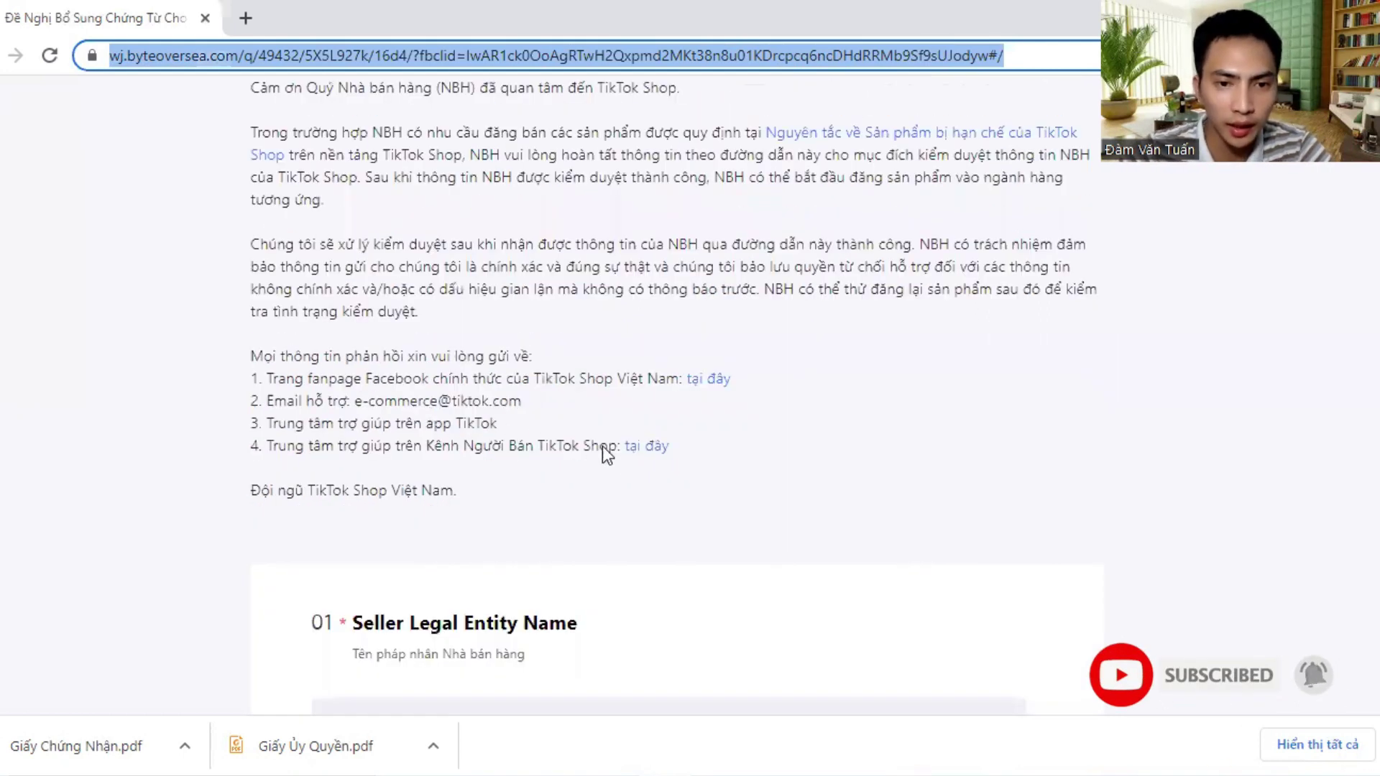
scroll(669, 460, "down", 3)
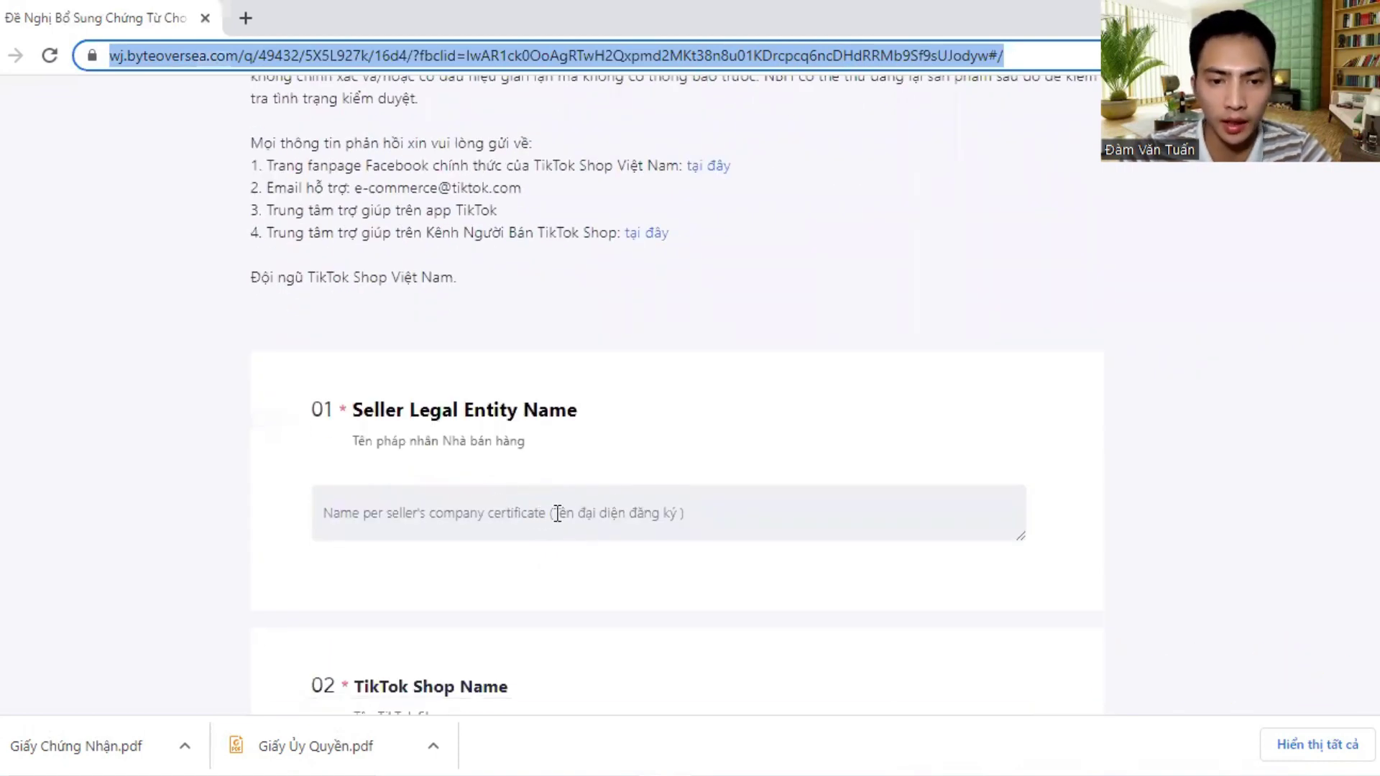
scroll(503, 470, "down", 2)
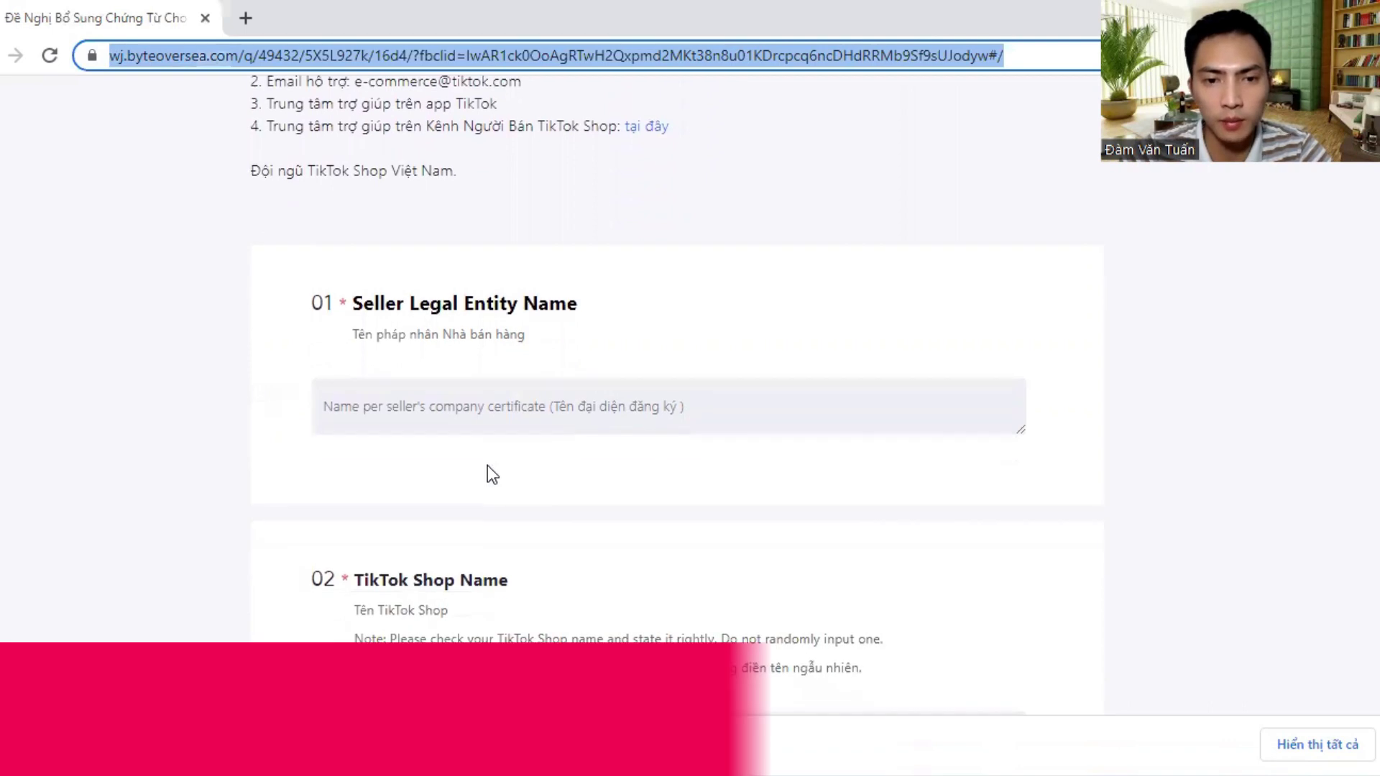
left_click(470, 409)
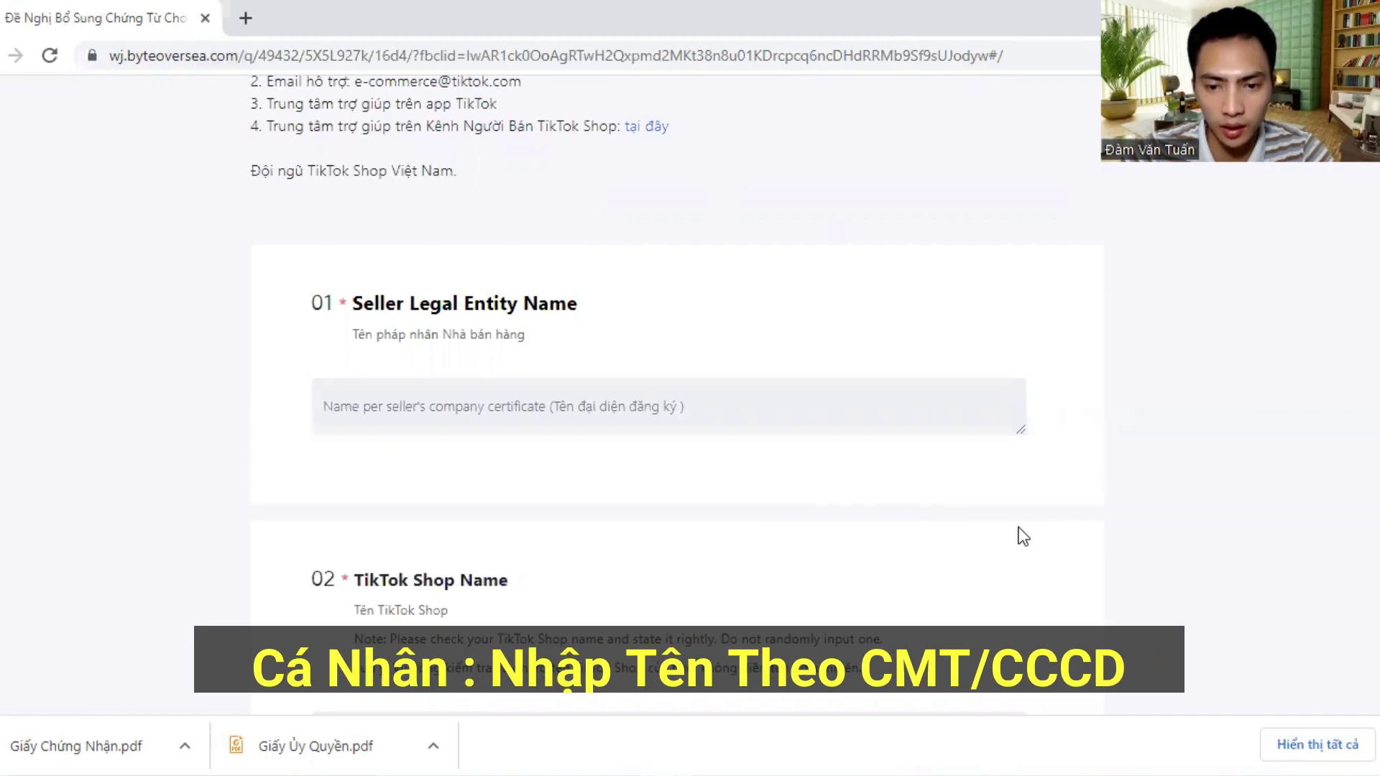
key("alt+Tab")
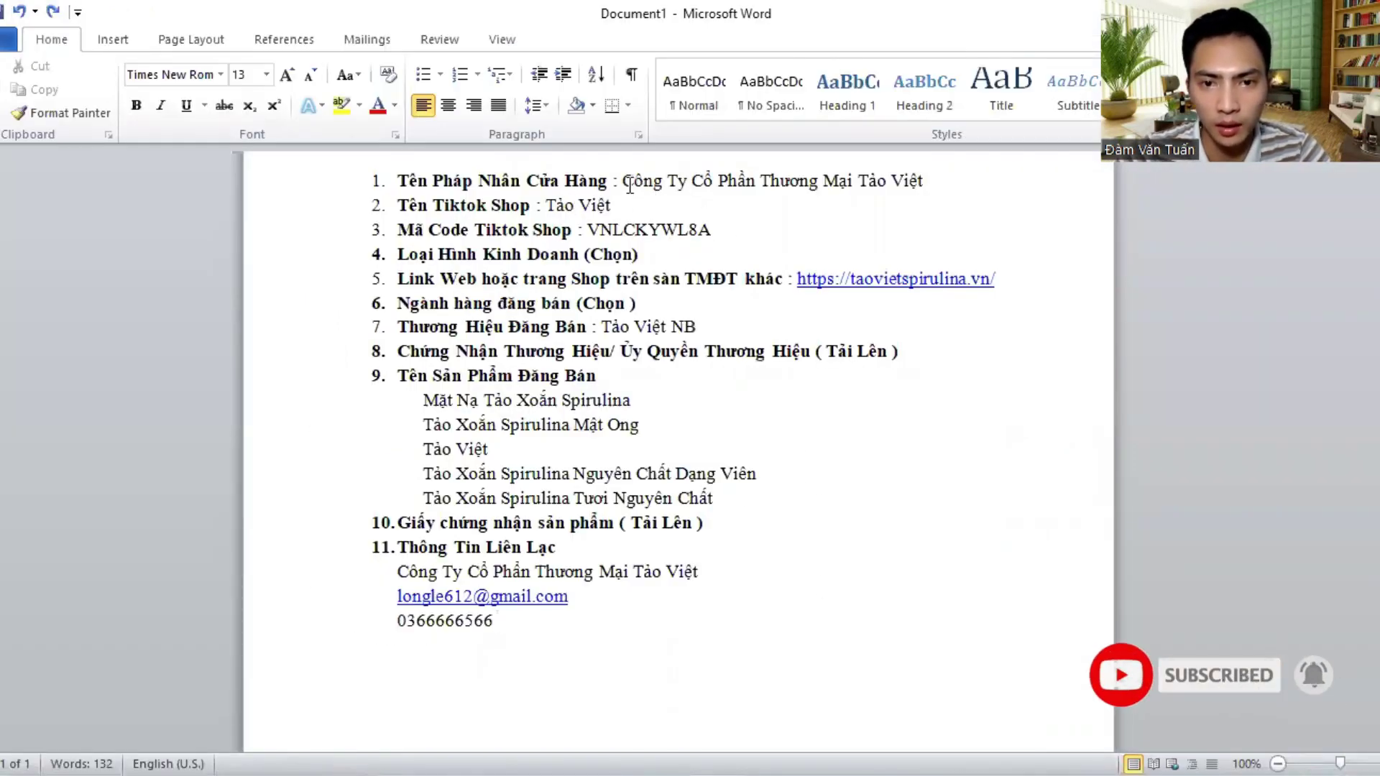
left_click_drag(626, 183, 926, 181)
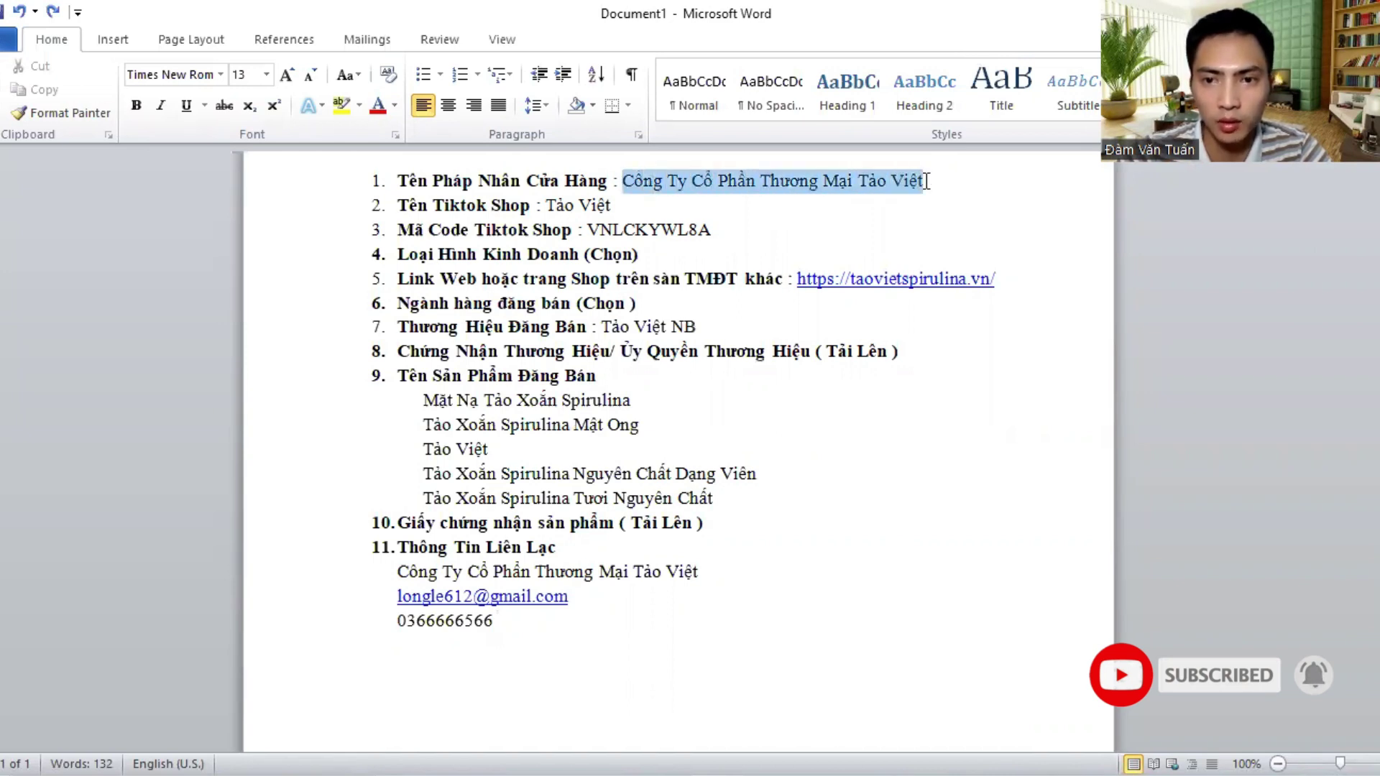
right_click(858, 178)
left_click(916, 216)
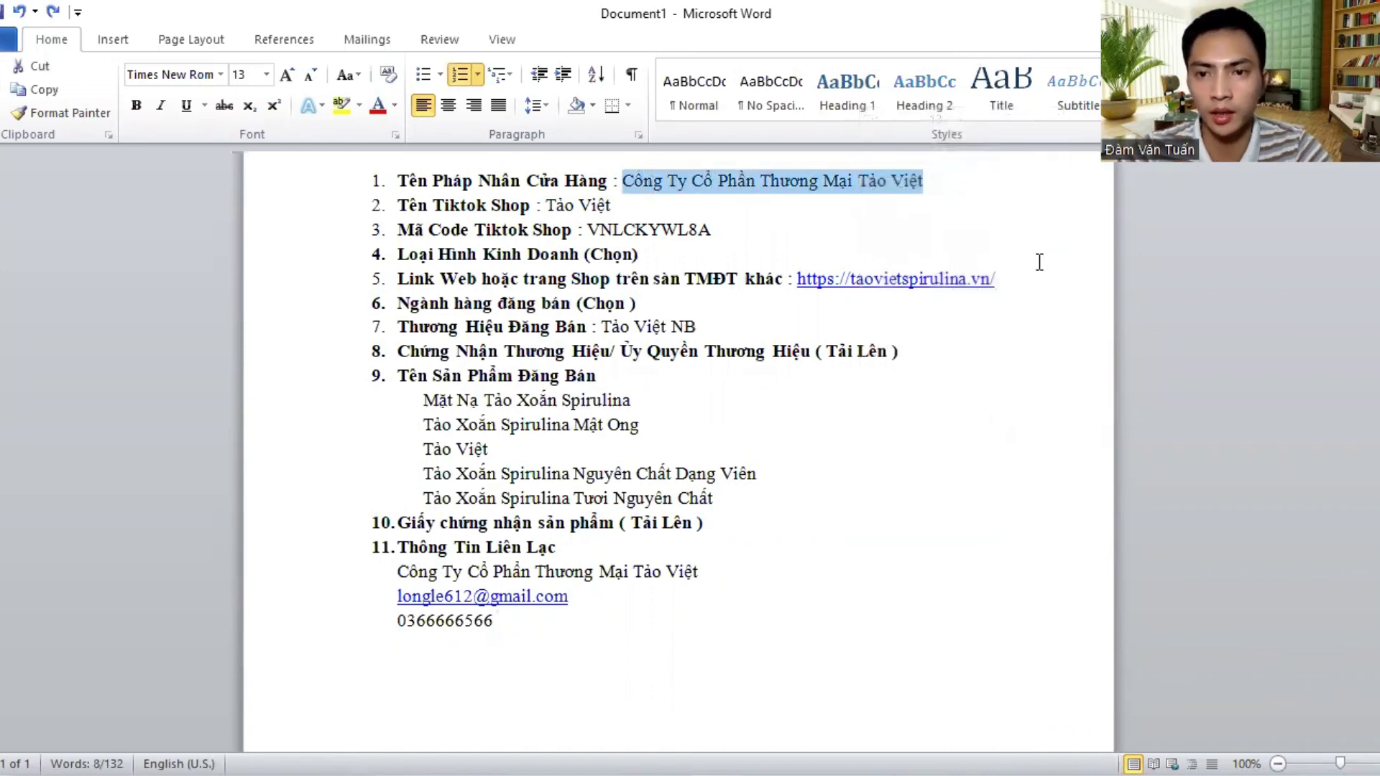
key("alt+Tab")
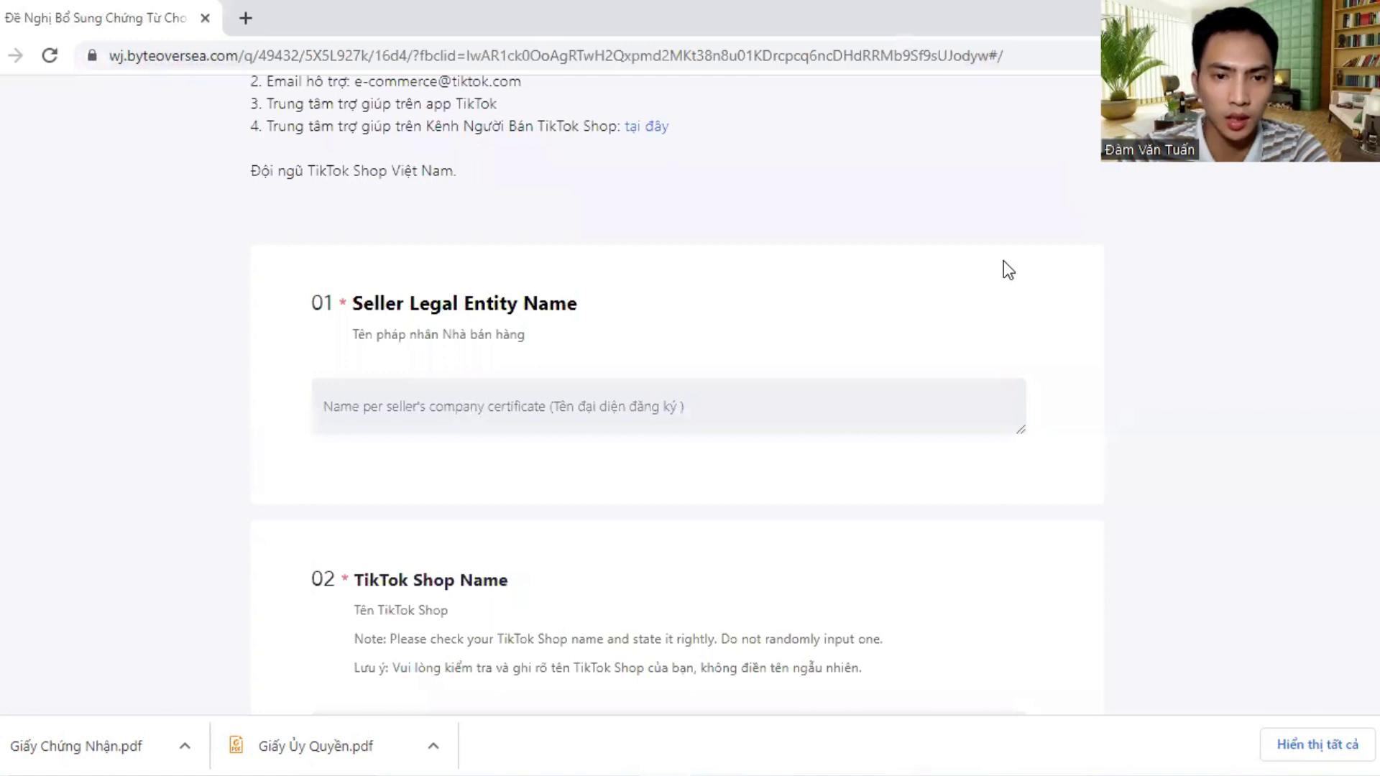
left_click(398, 407)
key("ctrl+v")
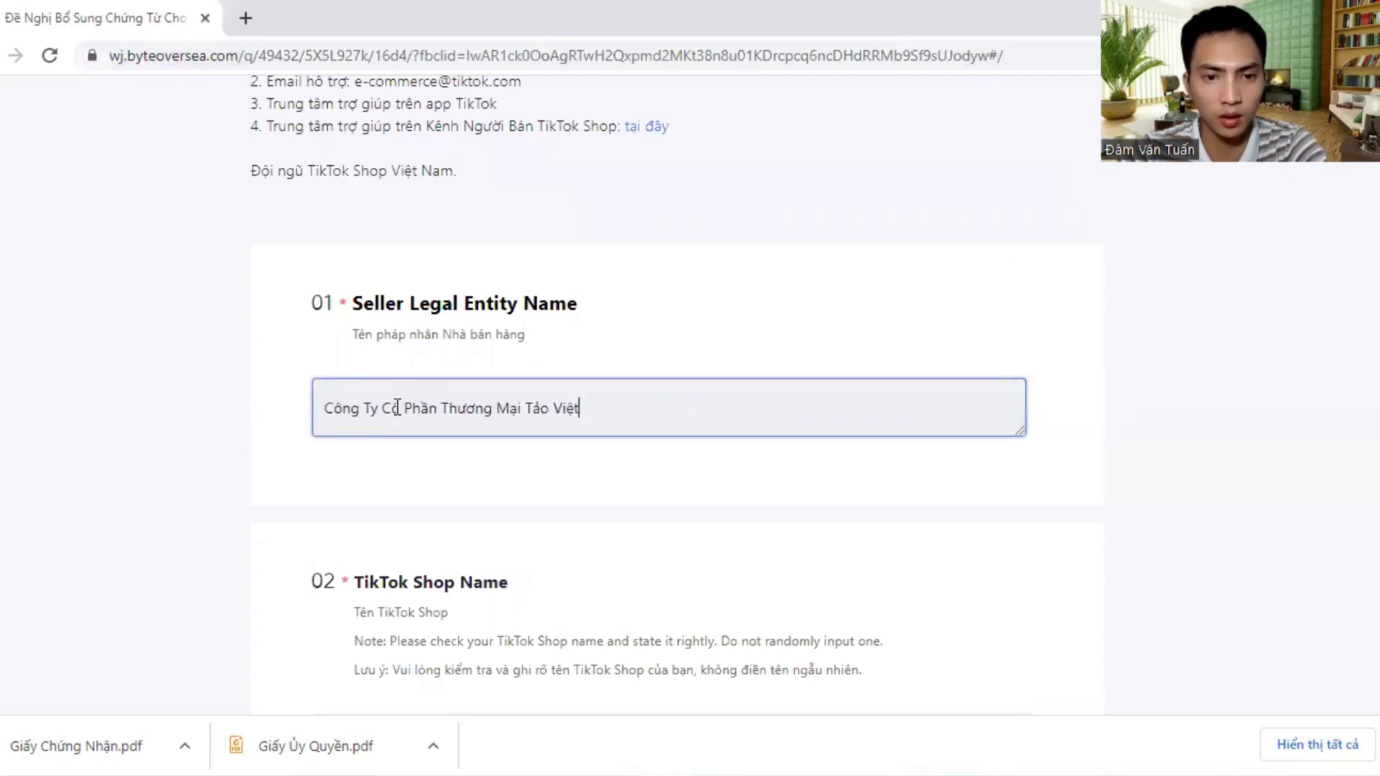
- Switch to TikTok Shop Seller Center and look up the shop's name in the account details
scroll(511, 311, "down", 6)
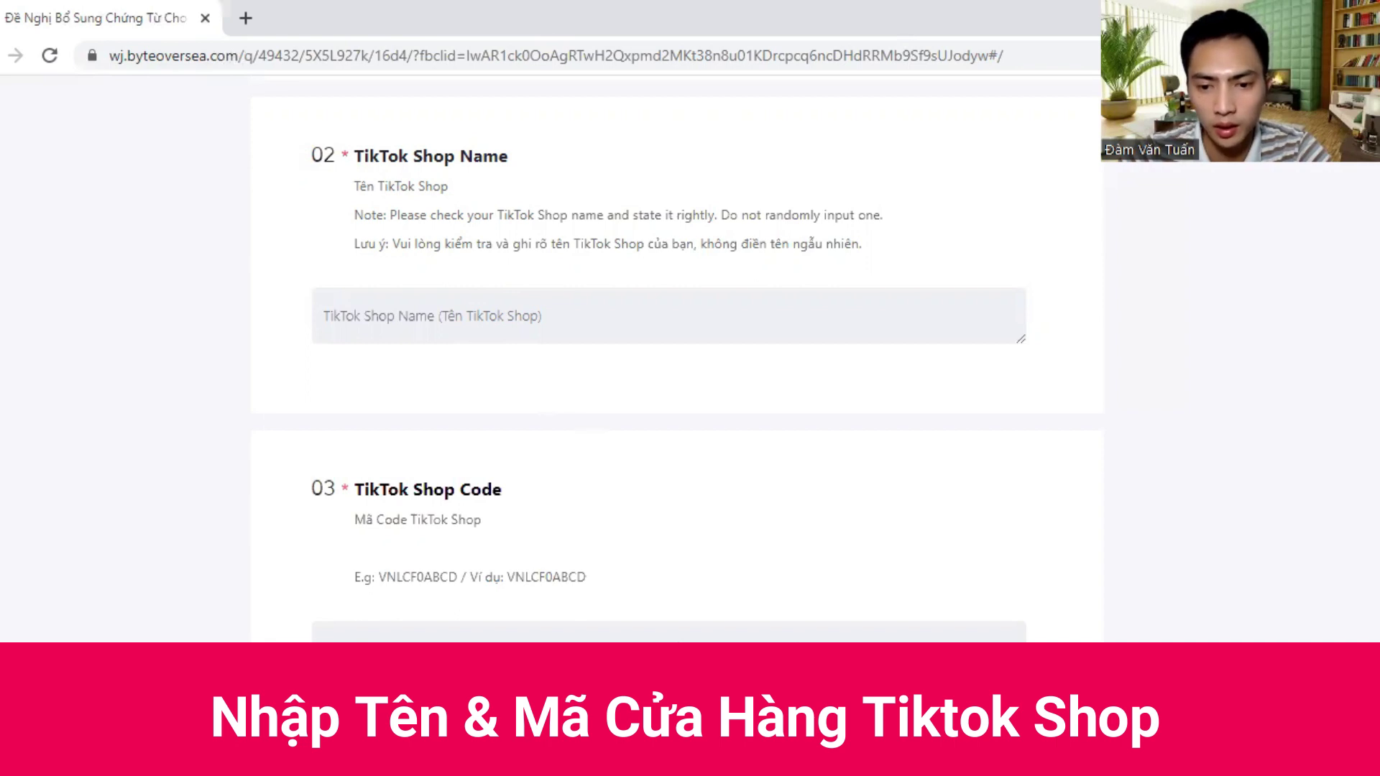
key("alt+Tab")
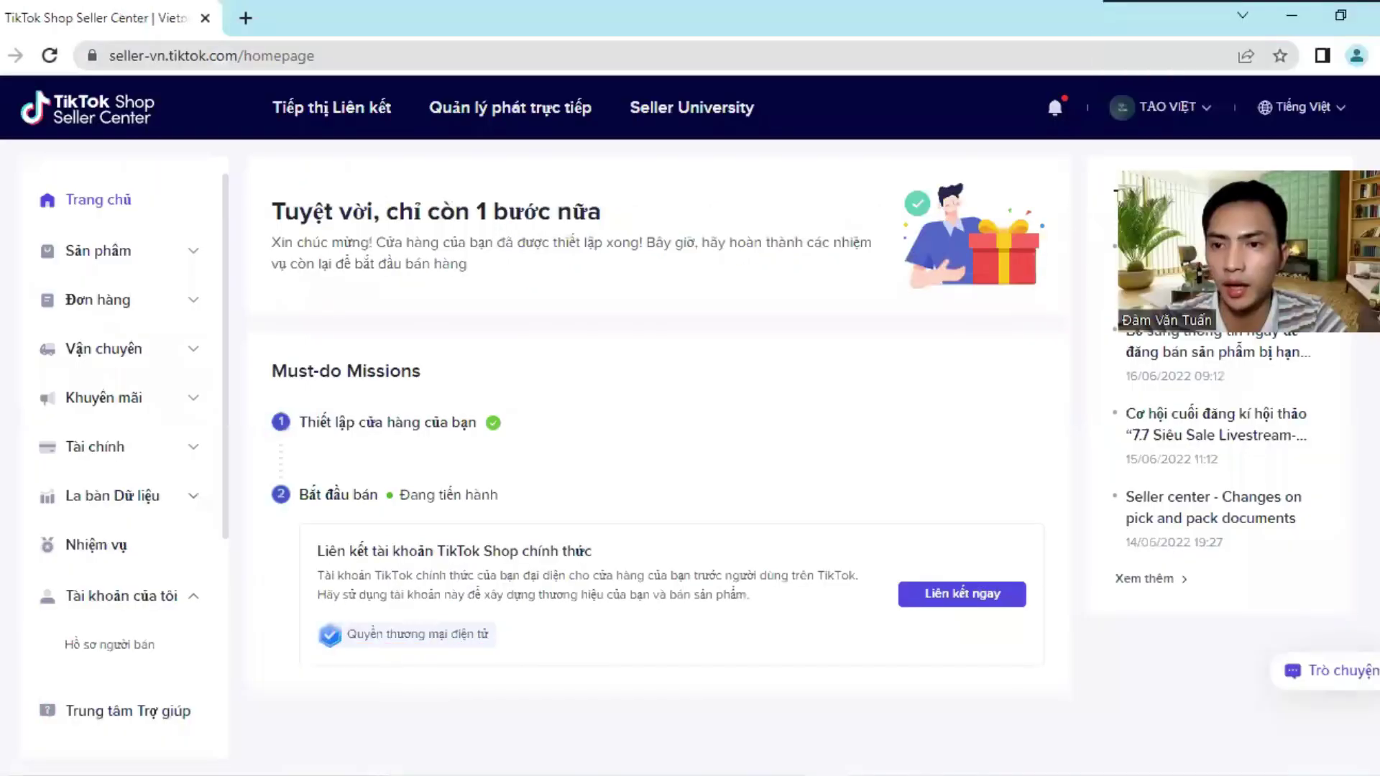
left_click(1201, 117)
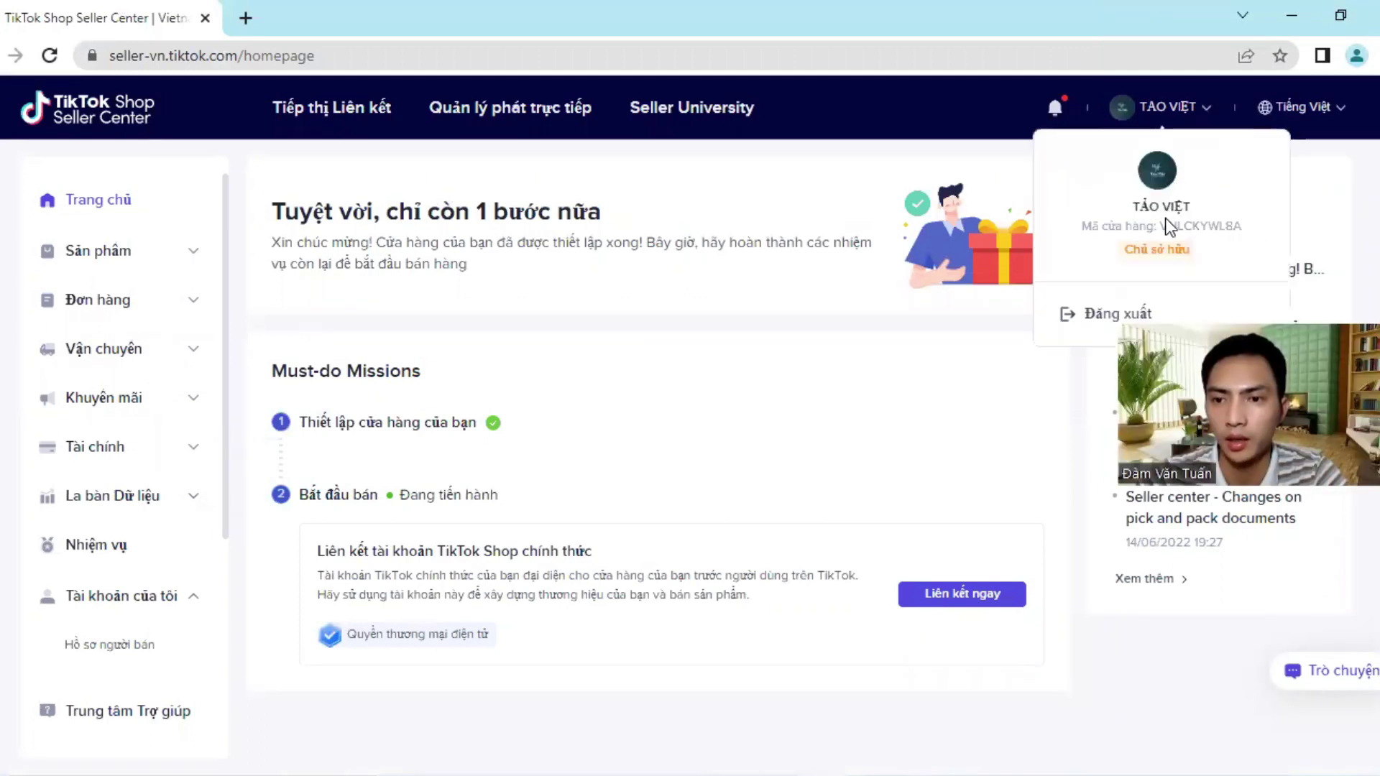
left_click_drag(1136, 207, 1191, 203)
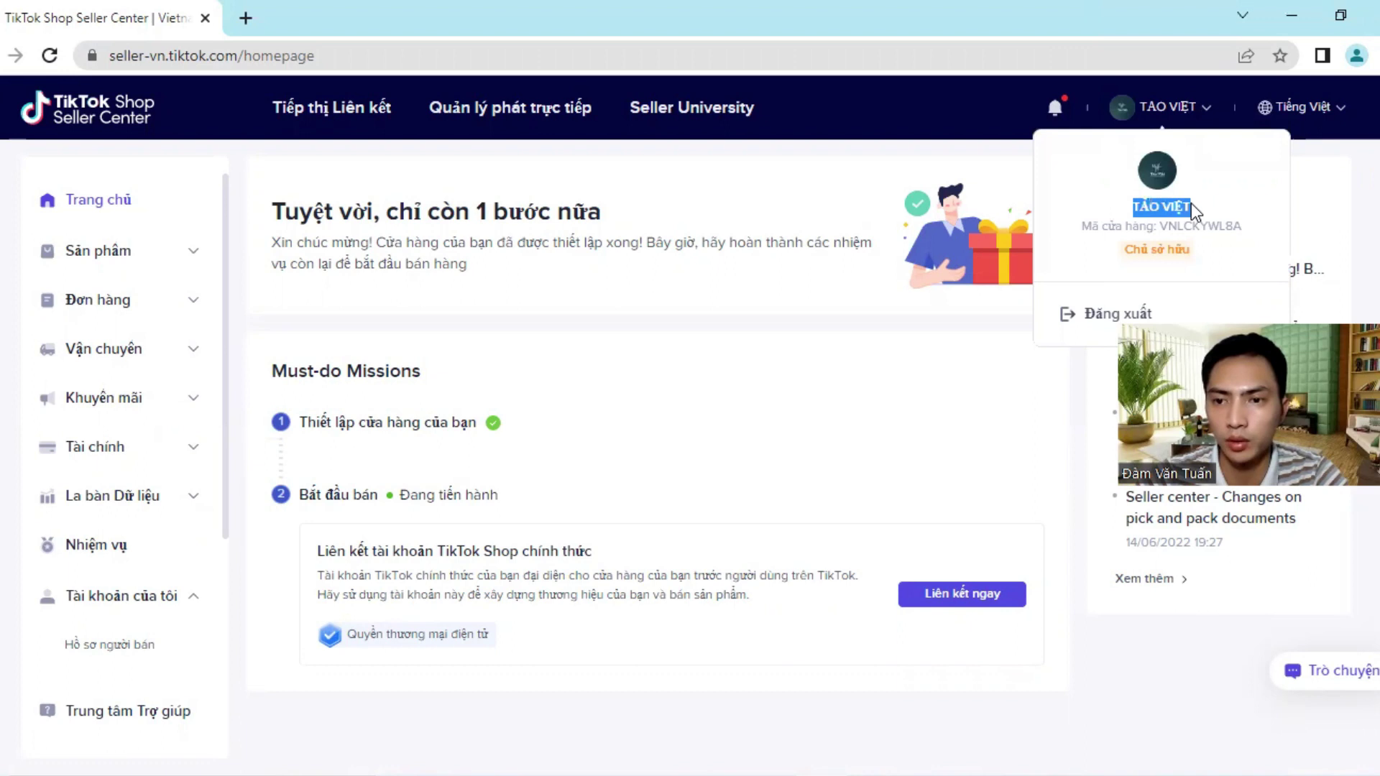
left_click(1179, 205)
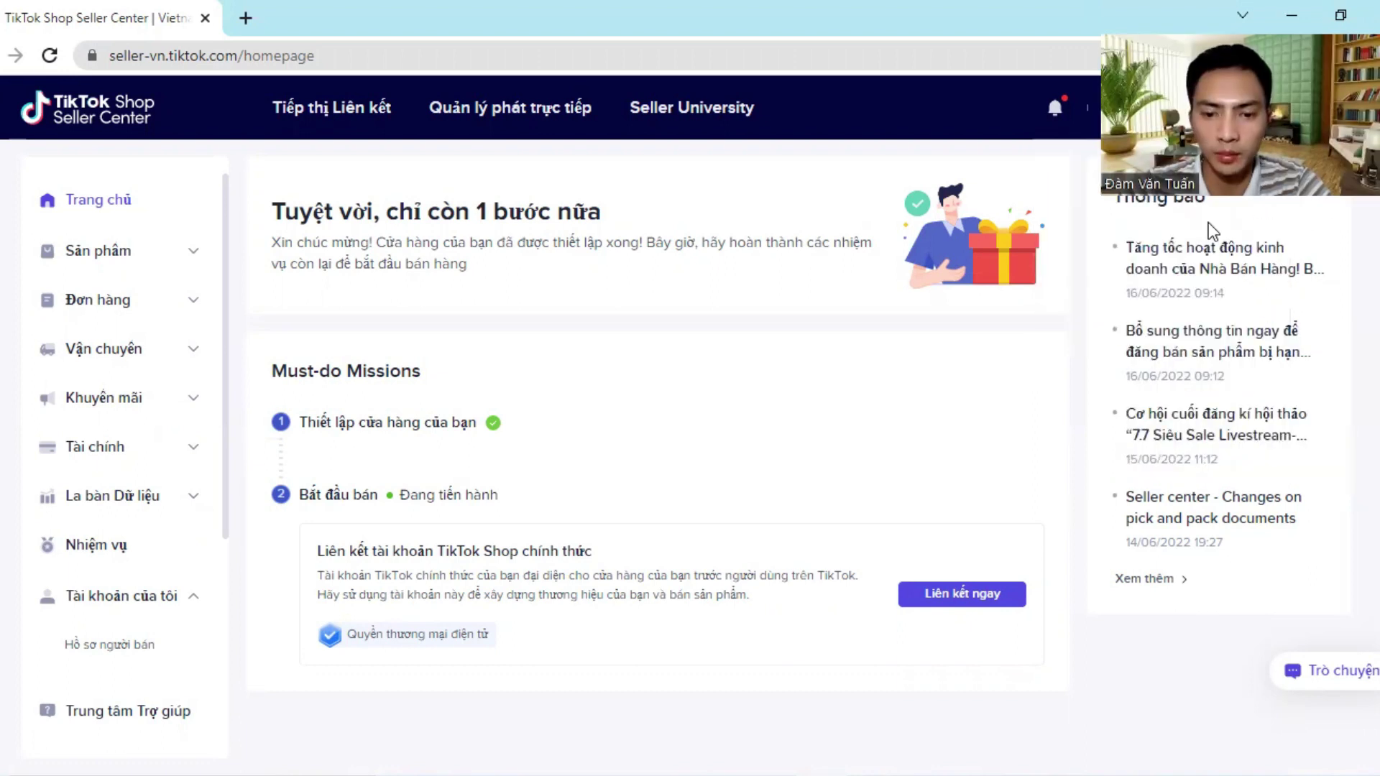
- Copy the shop name Tảo Việt from the Word notes into the form's TikTok Shop Name answer
key("alt+Tab")
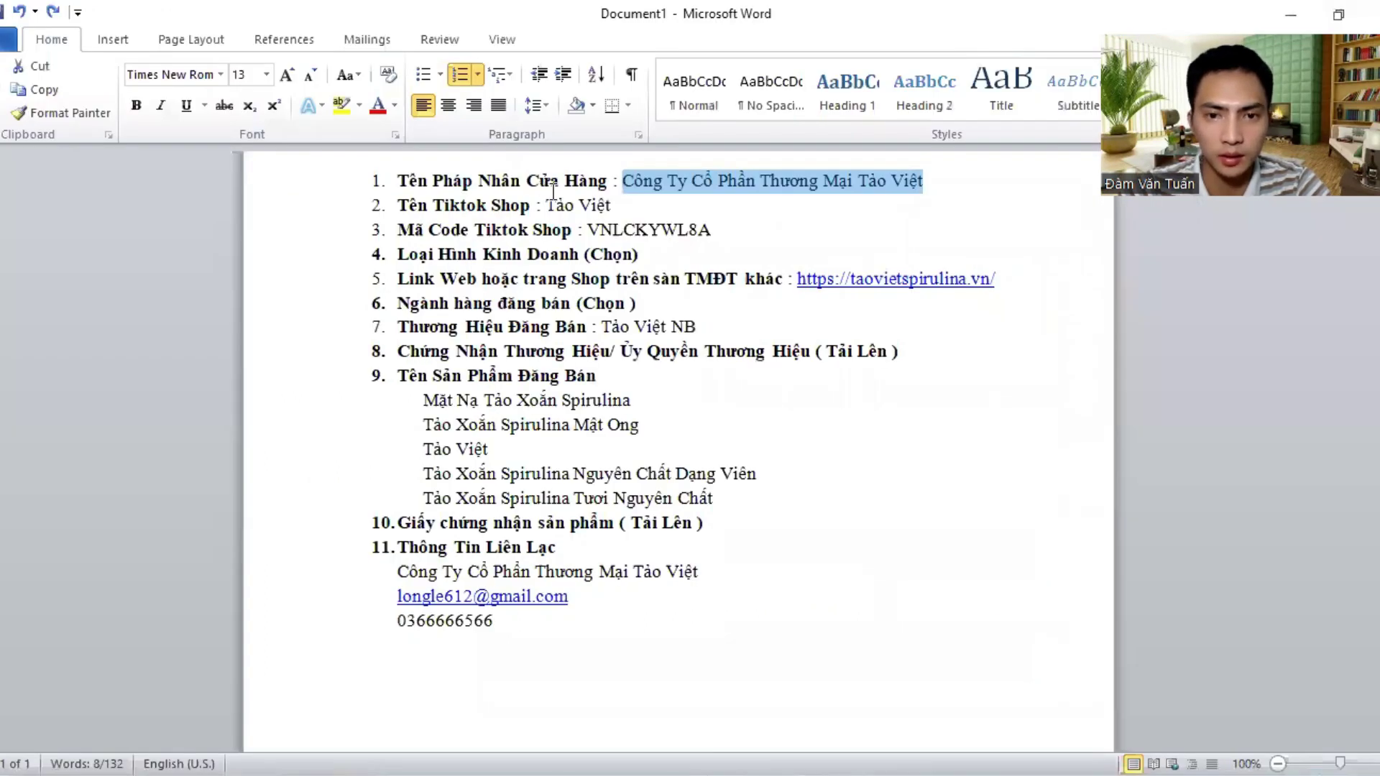
left_click_drag(549, 205, 607, 205)
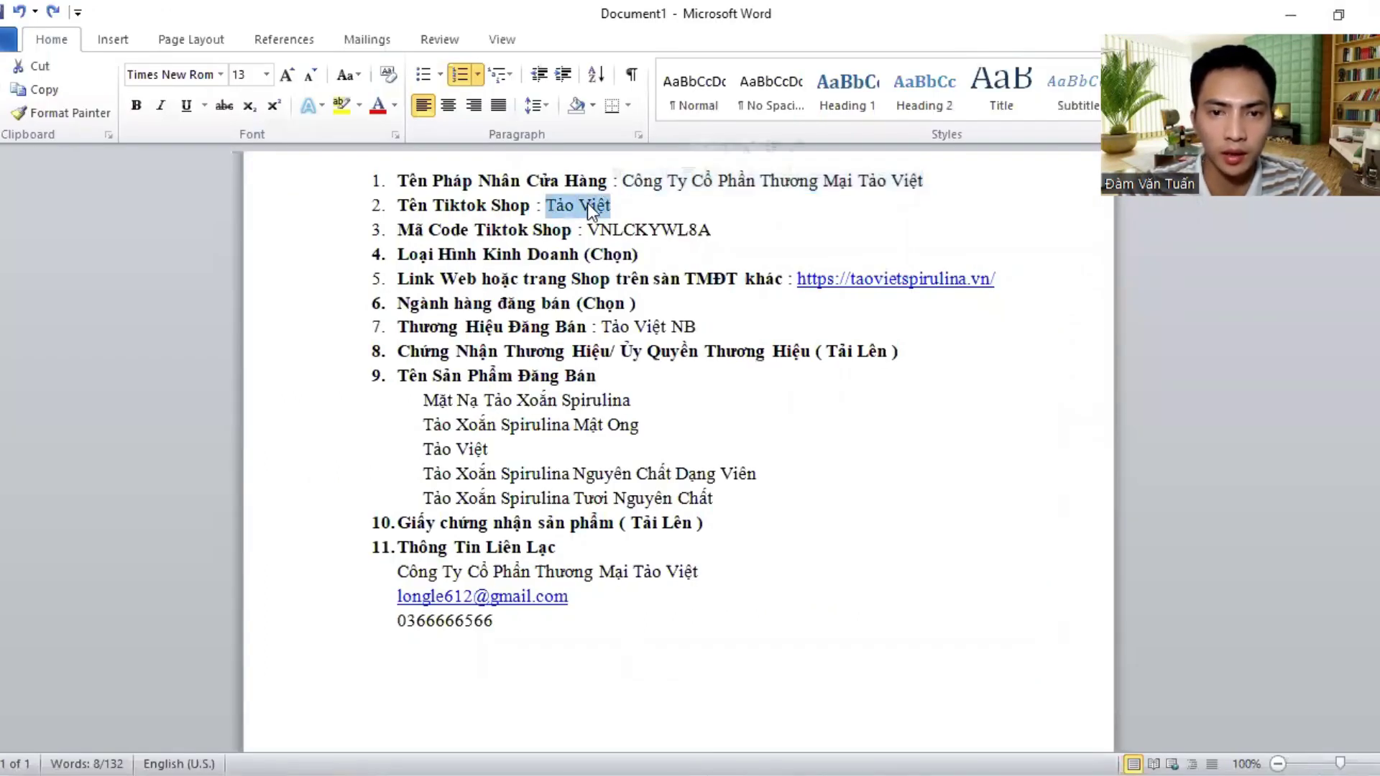
right_click(588, 205)
left_click(634, 242)
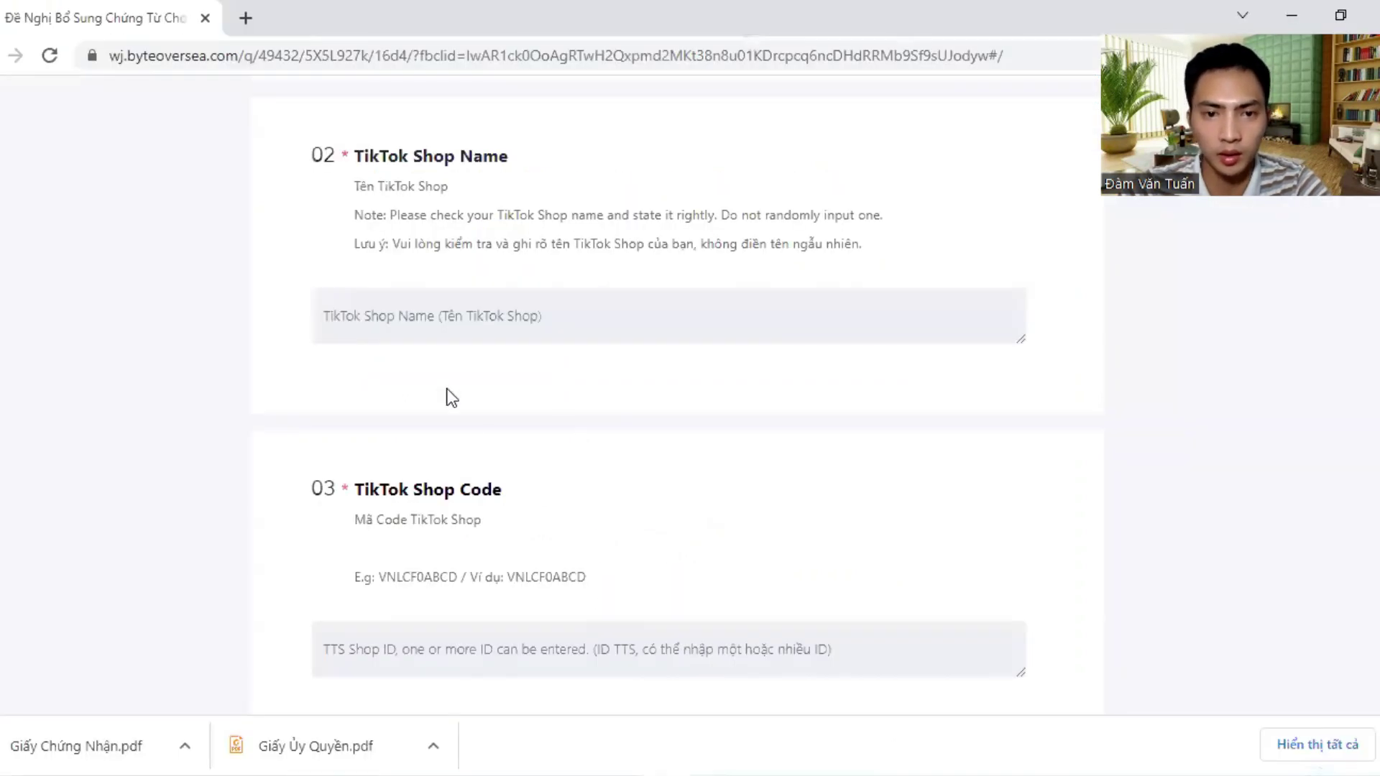
key("alt+Tab")
left_click(425, 315)
key("ctrl+v")
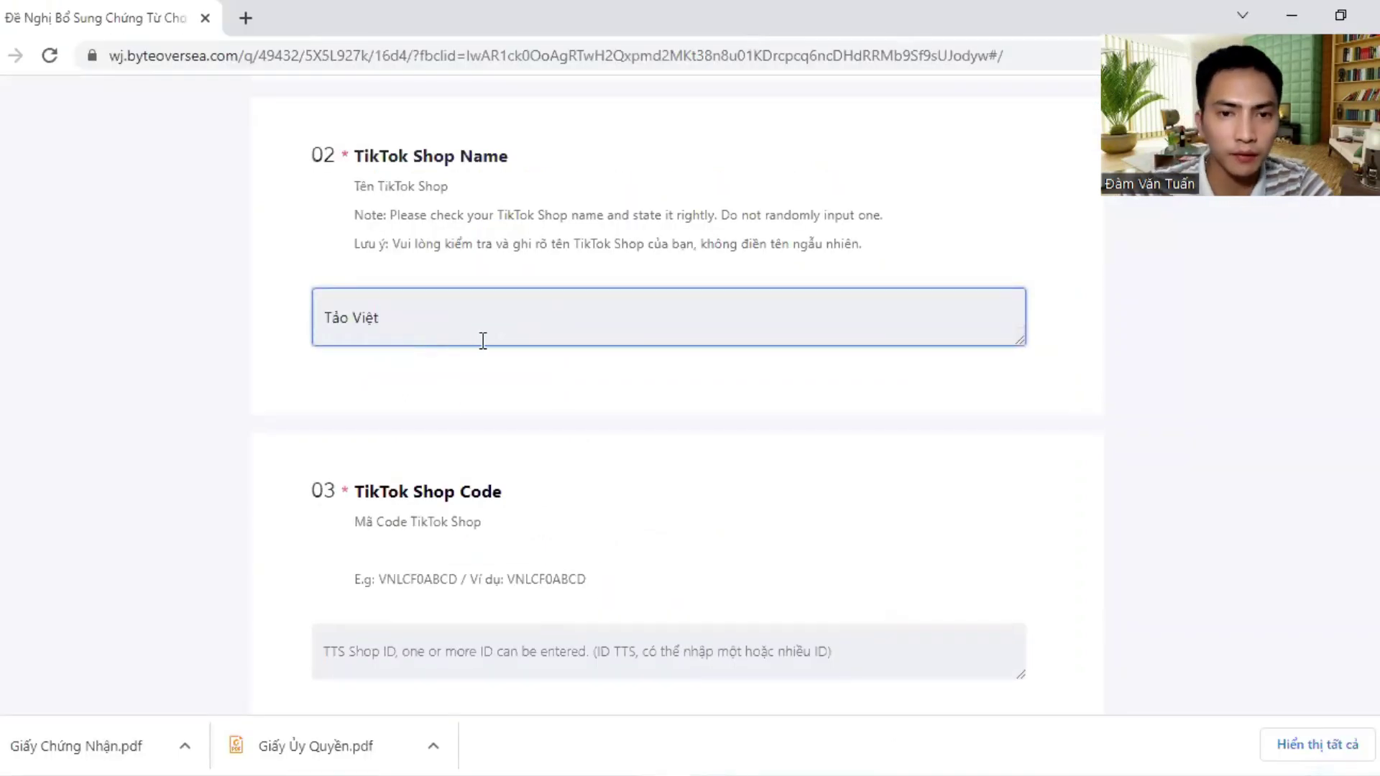
- Copy the shop's code from the Word notes into the form's TikTok Shop Code answer
scroll(573, 422, "down", 1)
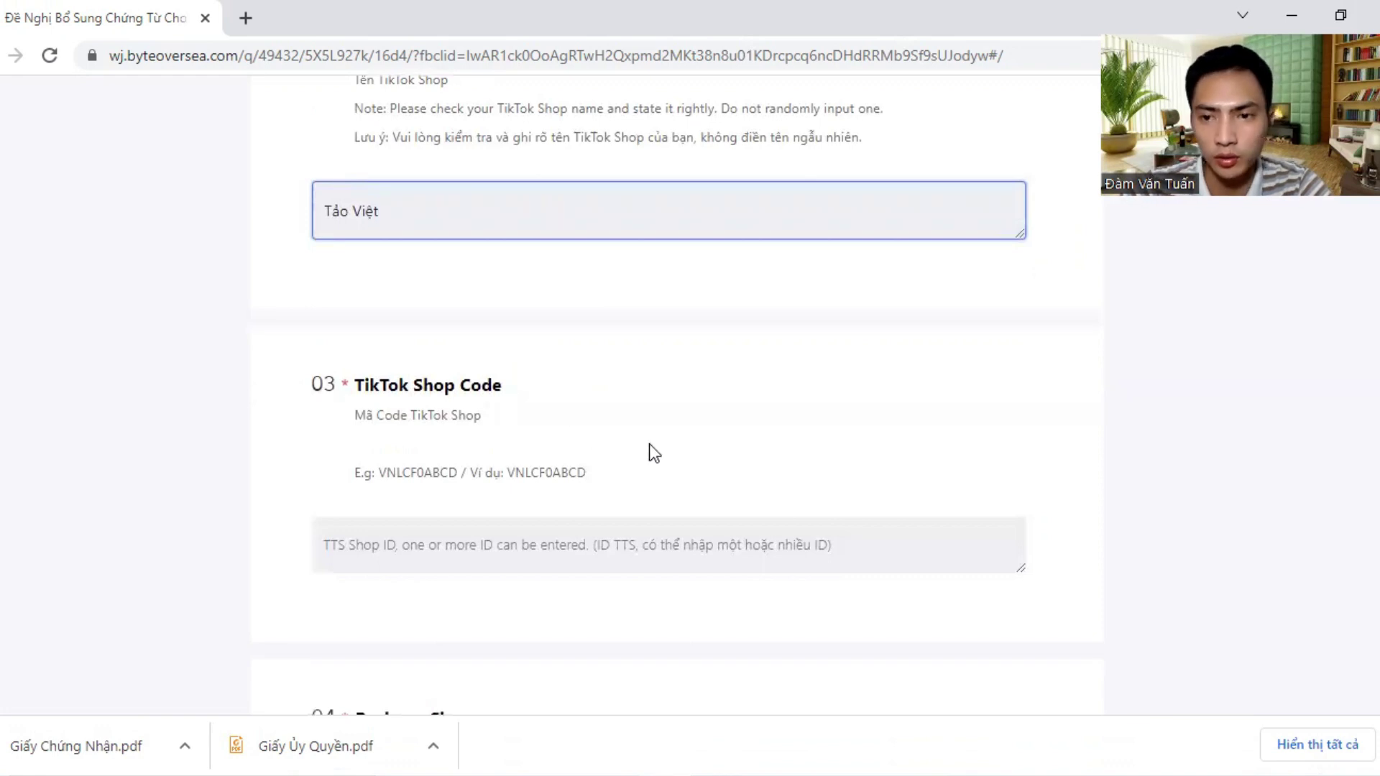
scroll(530, 367, "down", 1)
left_click(478, 441)
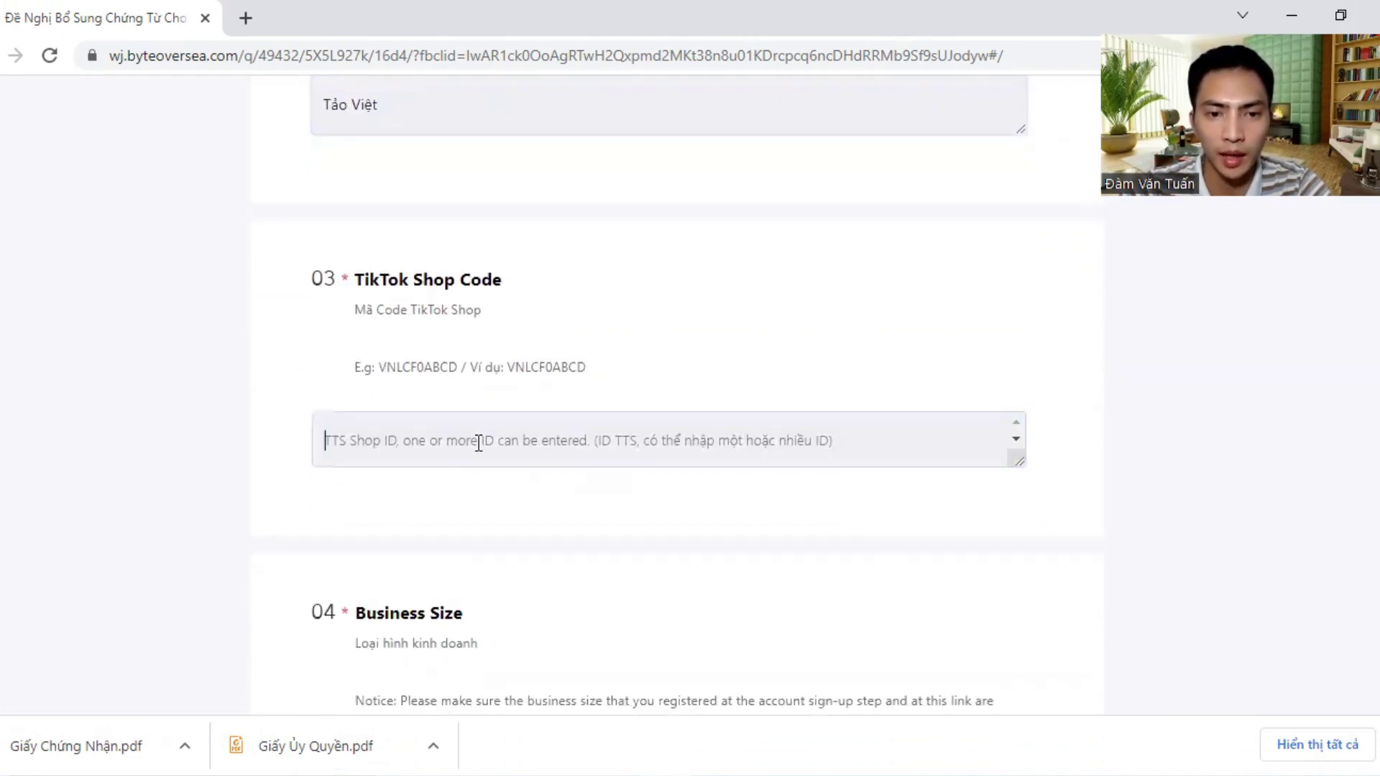
key("alt+Tab")
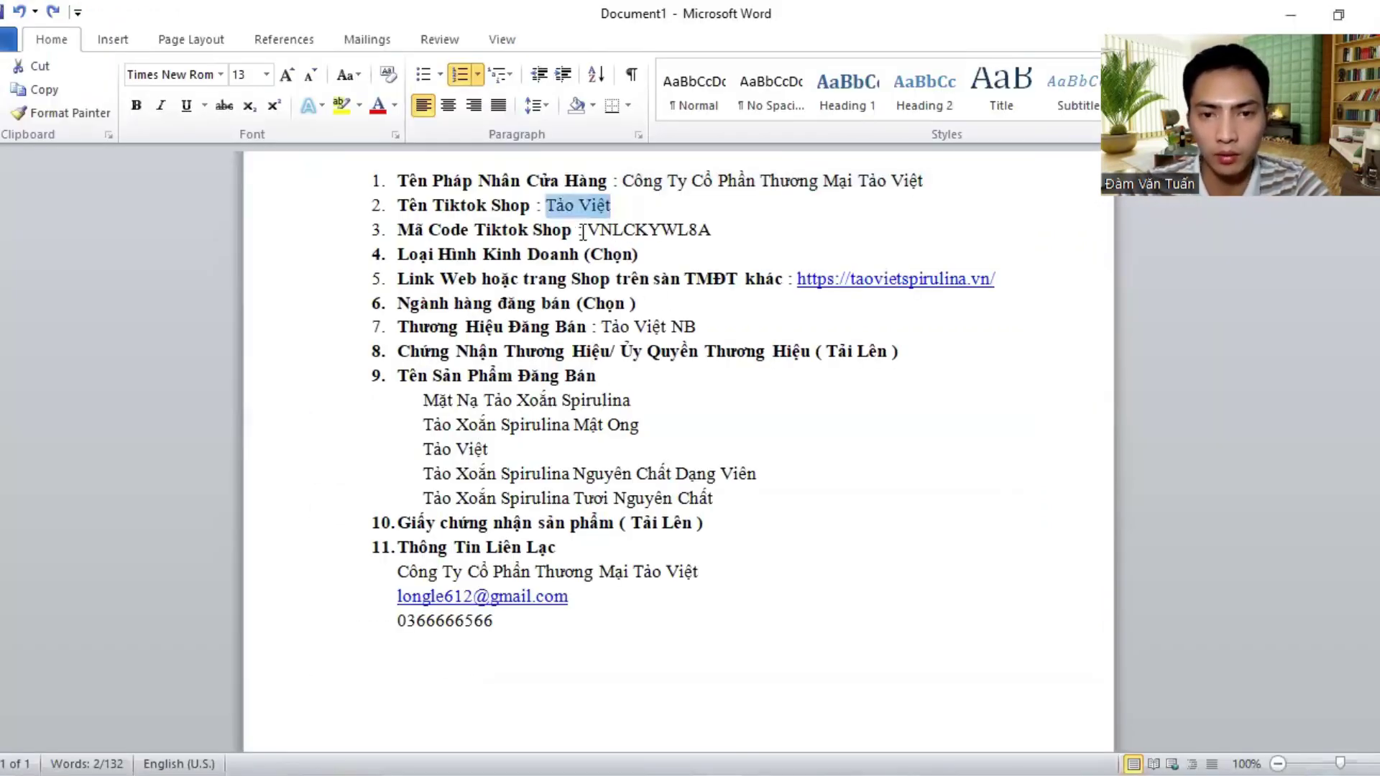
left_click_drag(586, 230, 690, 230)
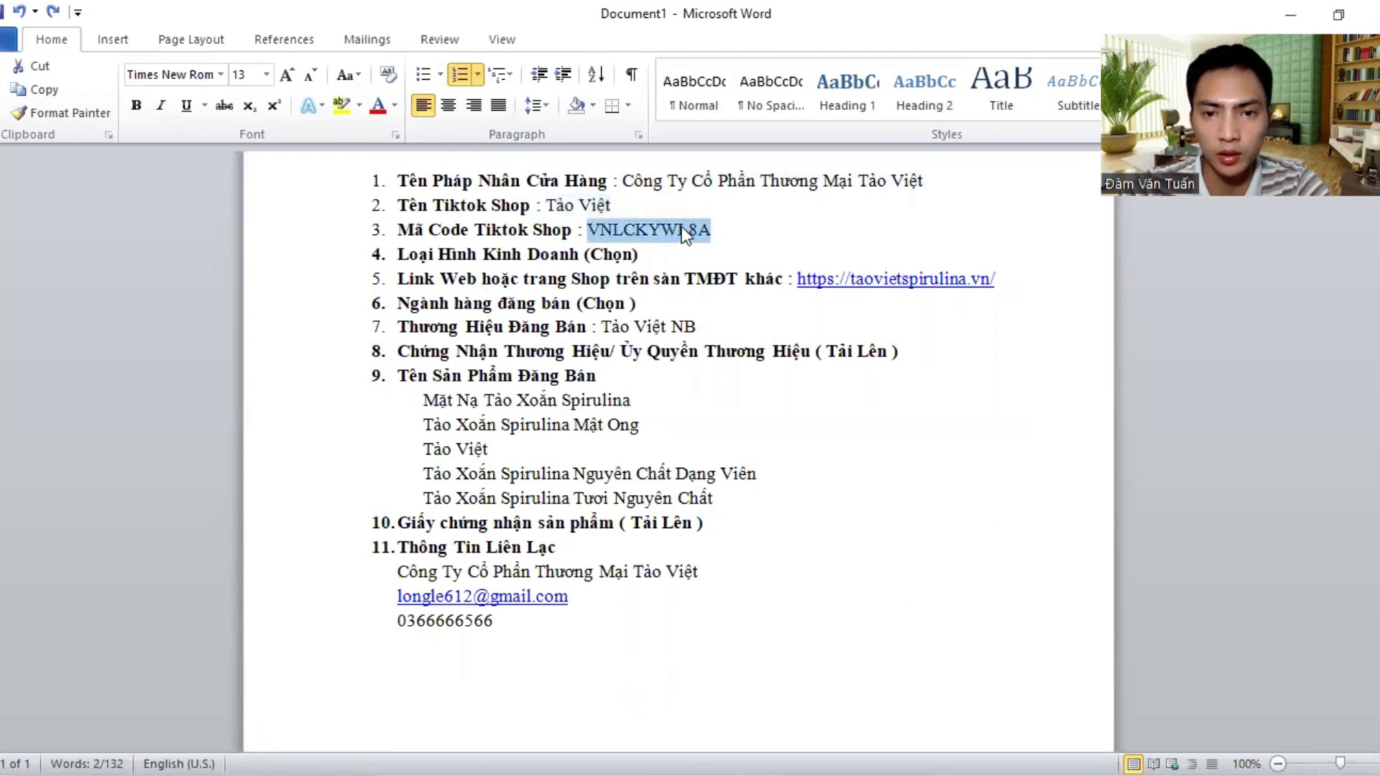
right_click(687, 233)
left_click(736, 257)
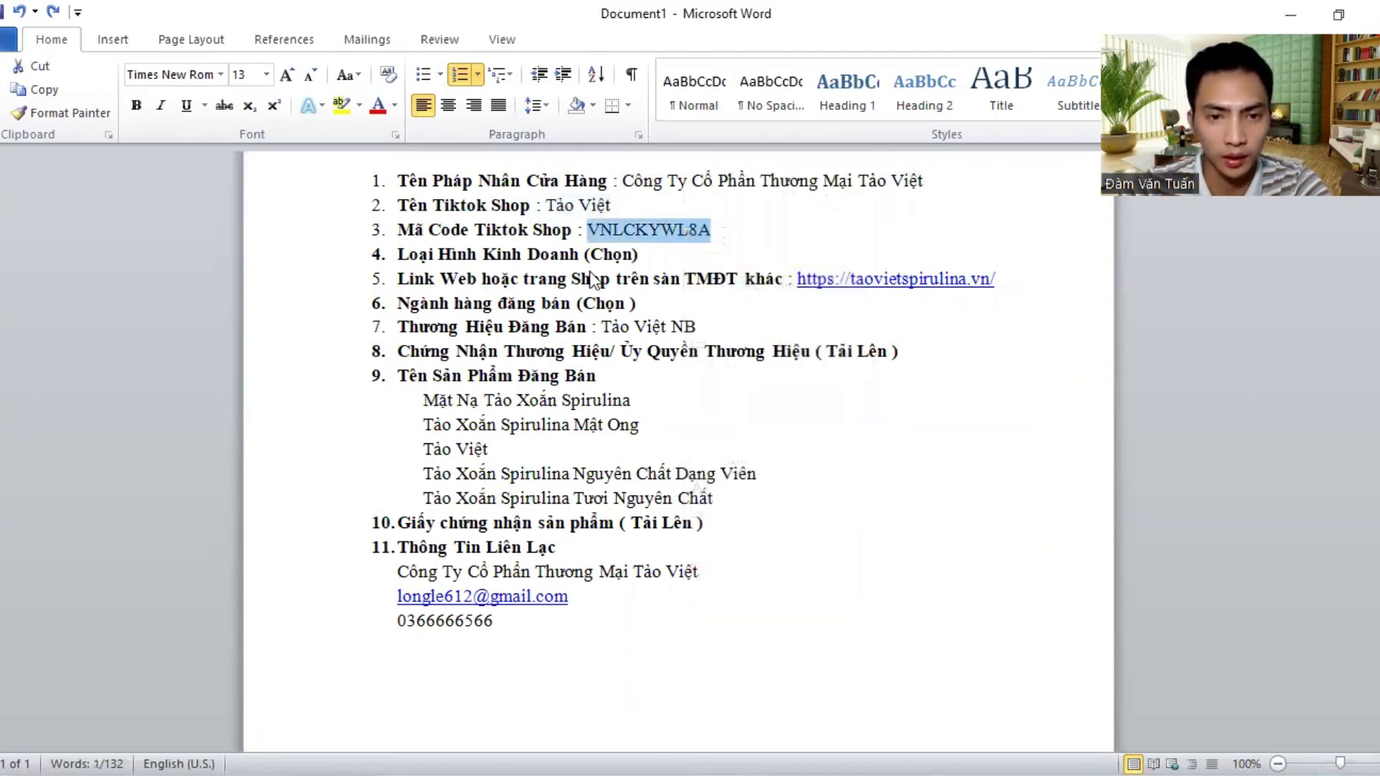
key("alt+Tab")
key("ctrl+v")
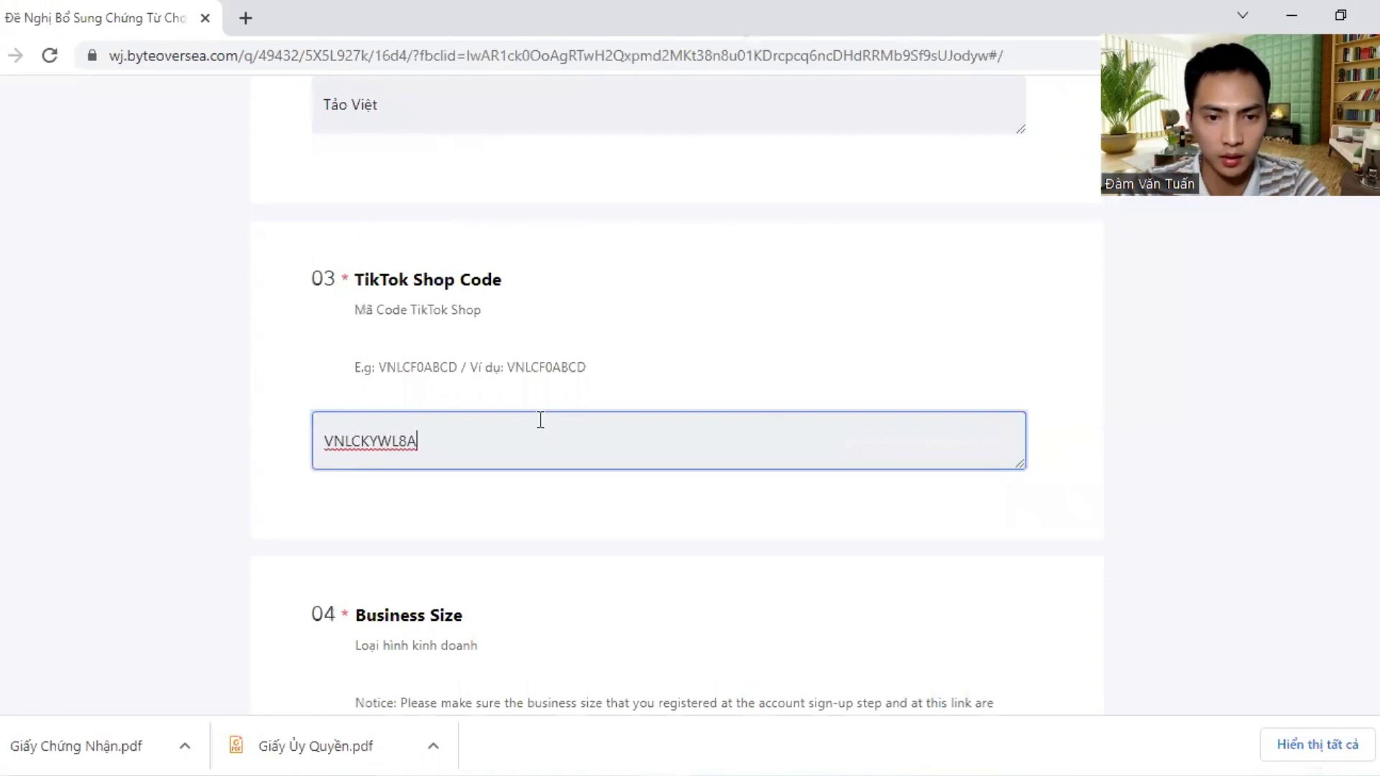
scroll(413, 277, "up", 3)
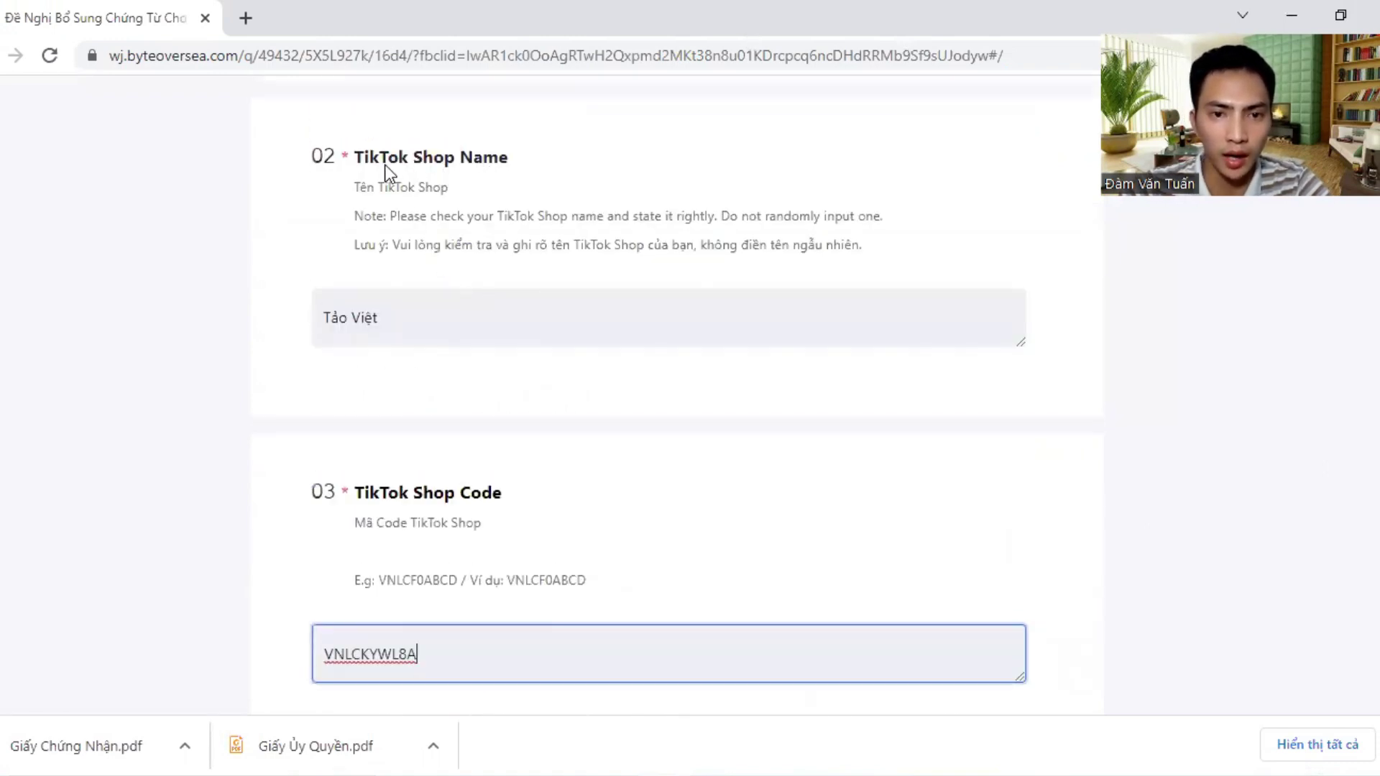
scroll(465, 495, "down", 1)
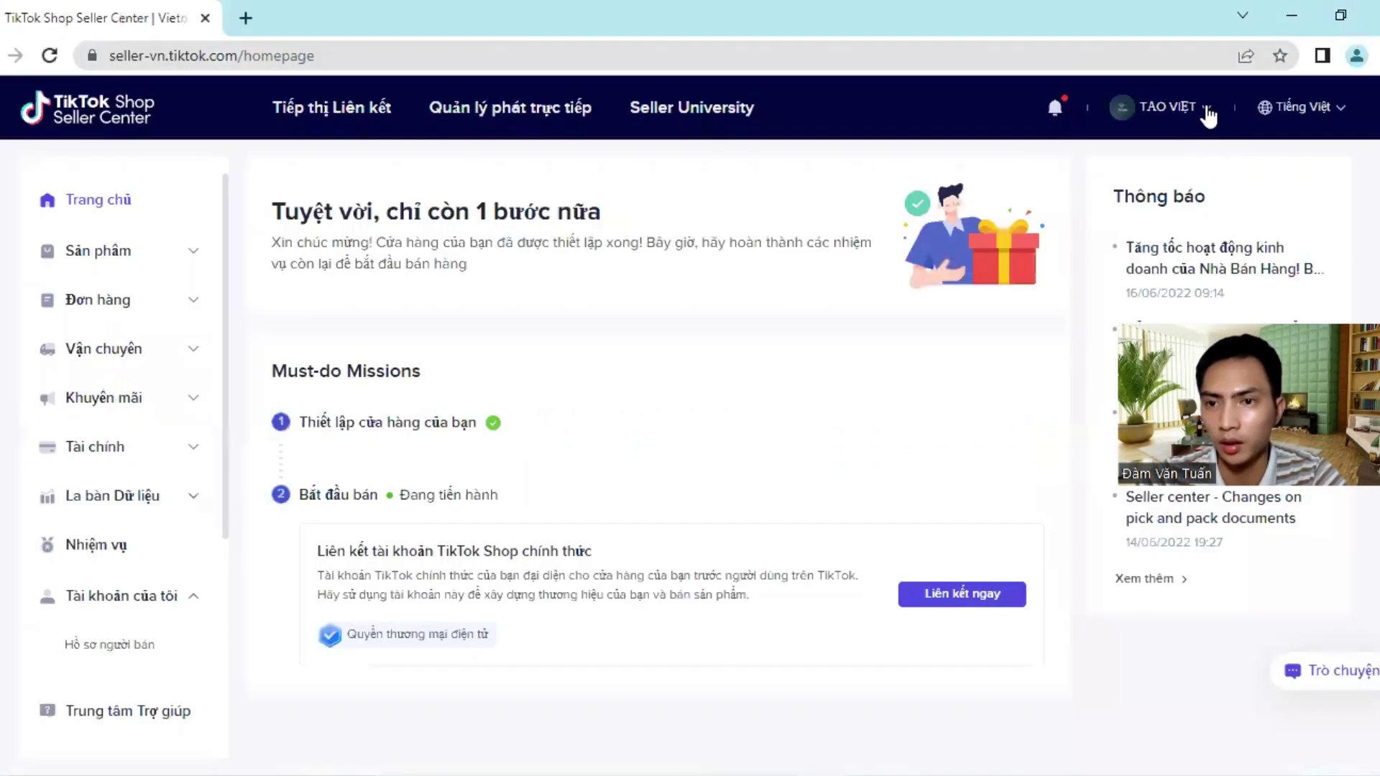
left_click(1208, 115)
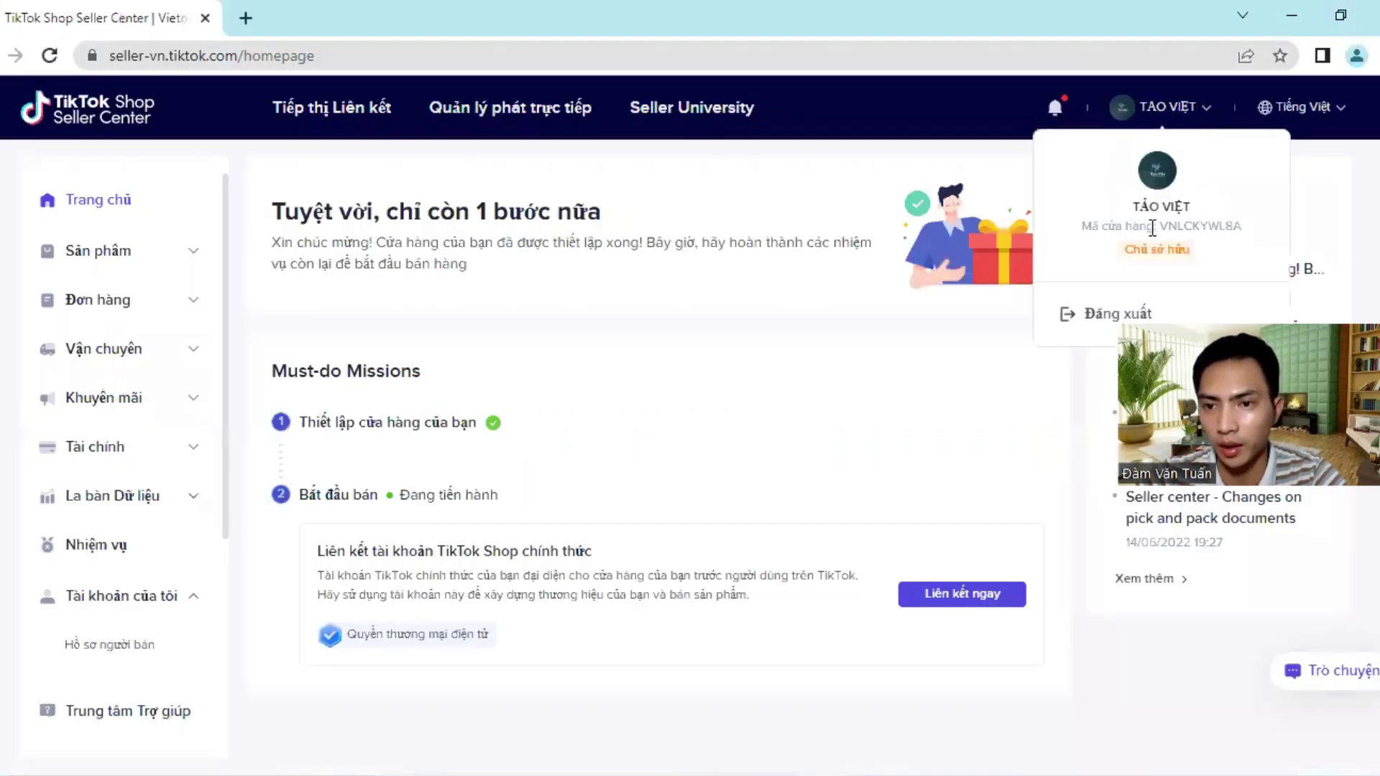
left_click_drag(1159, 227, 1244, 229)
left_click(1230, 226)
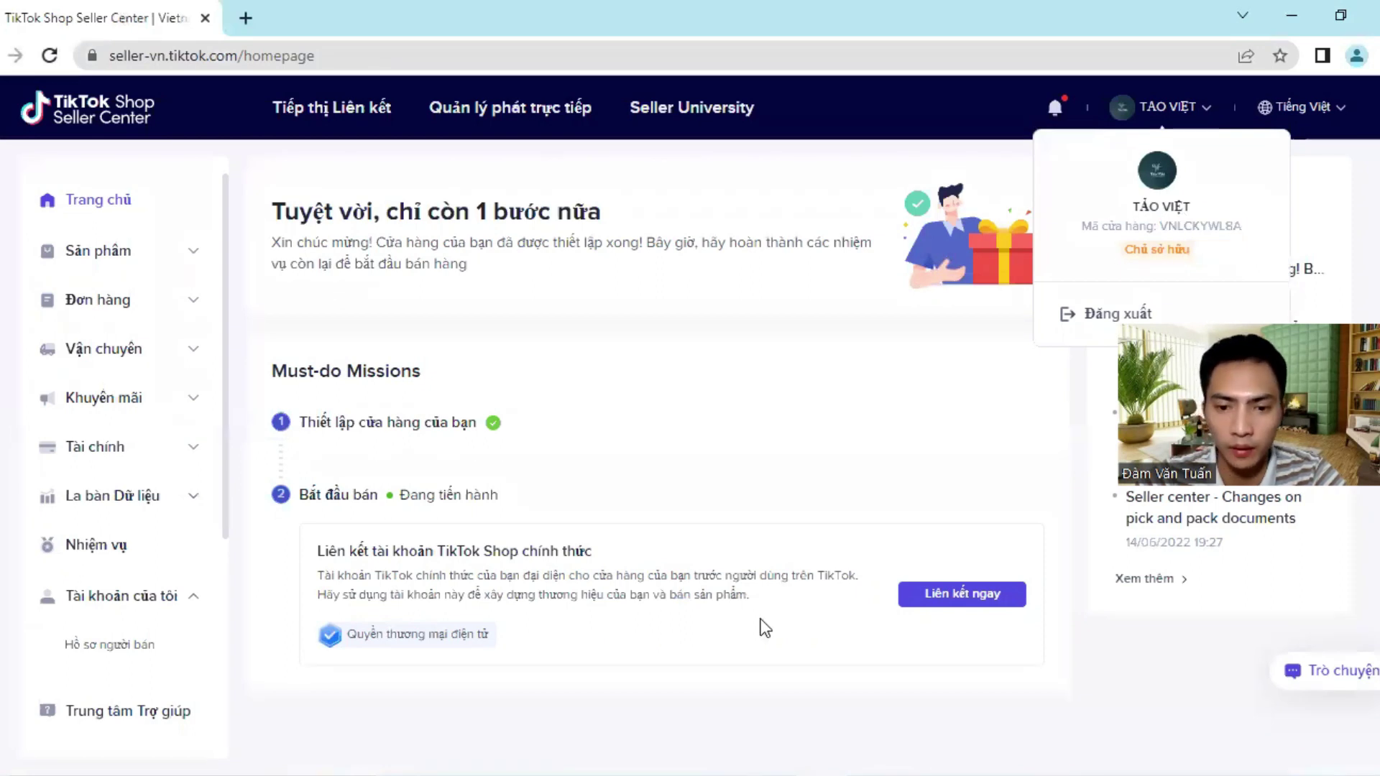
- Check the business type item (Loại Hình Kinh Doanh) in the Word notes and return to the form in the browser
key("alt+Tab")
left_click(731, 231)
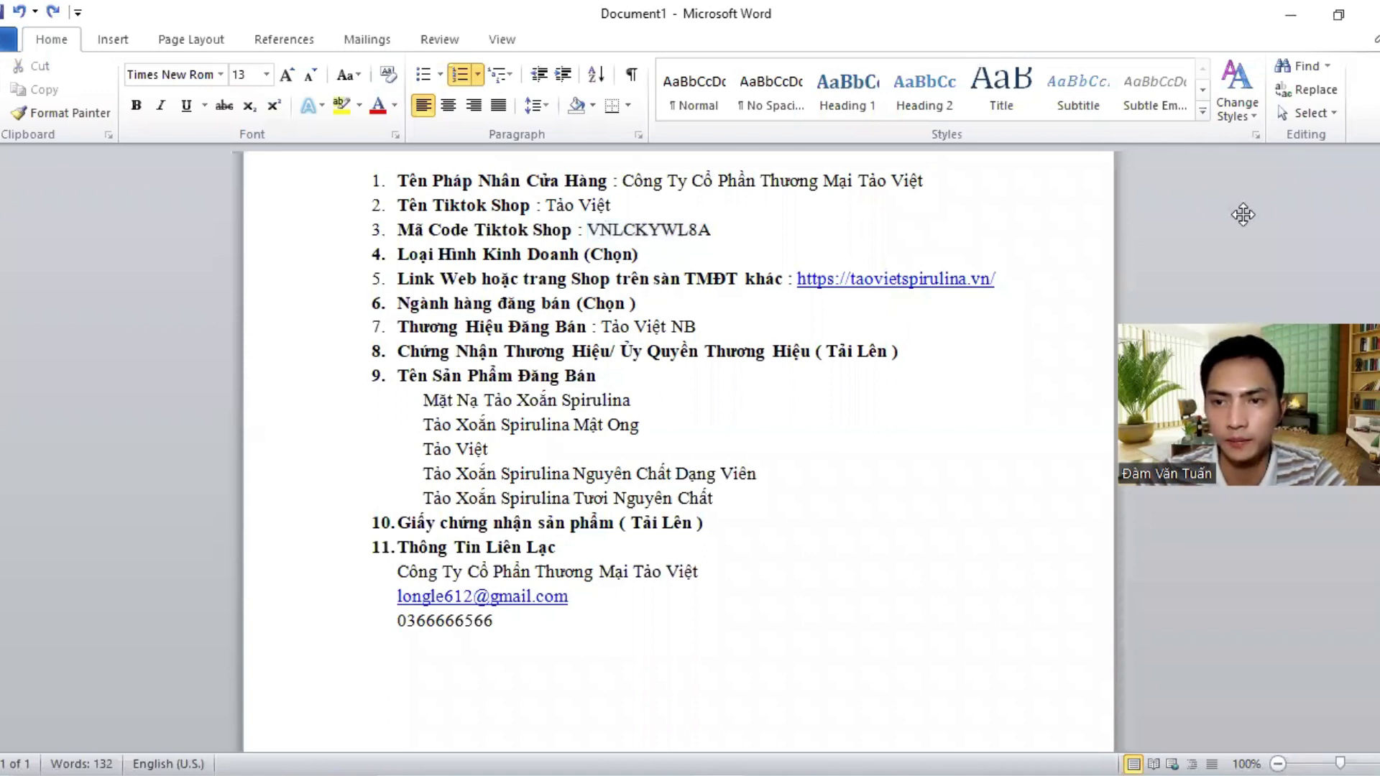
left_click_drag(1242, 506, 1243, 215)
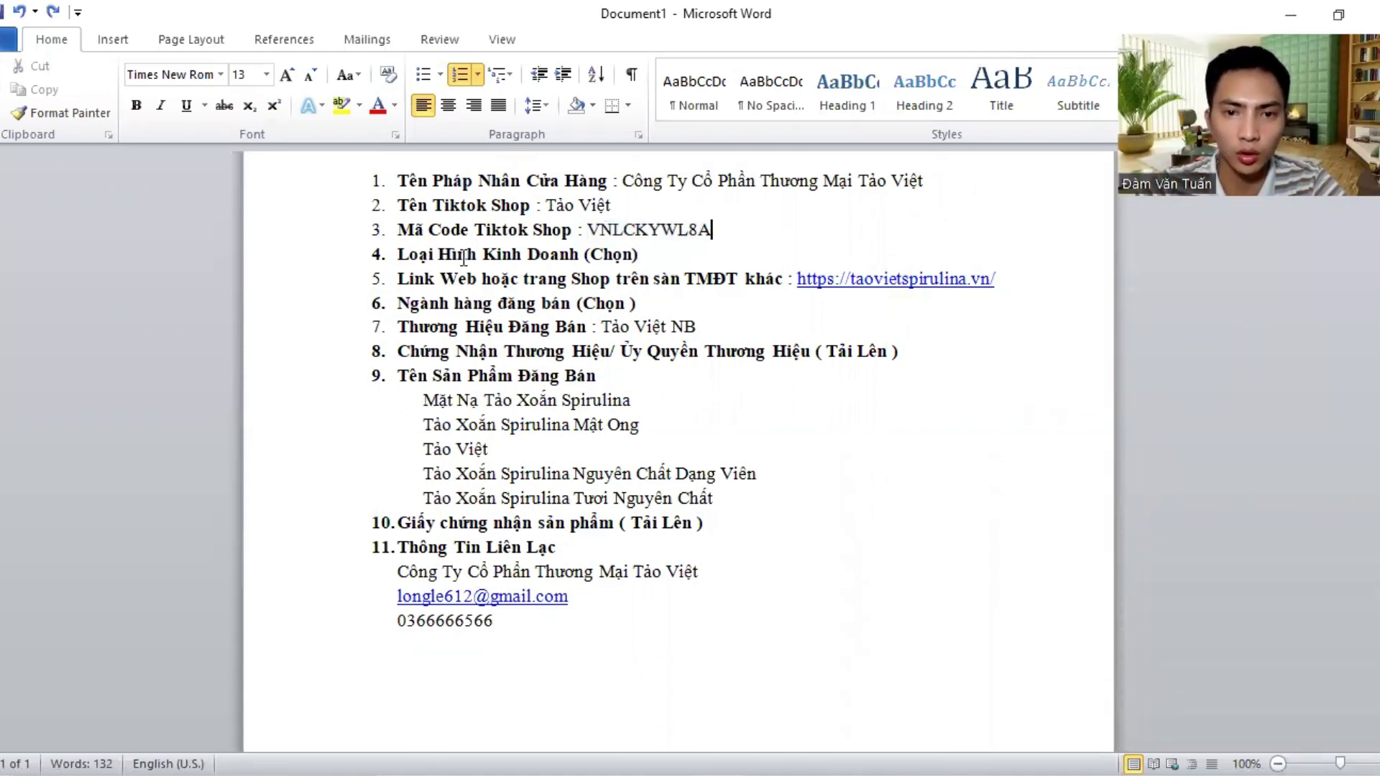
left_click(673, 248)
key("alt+Tab")
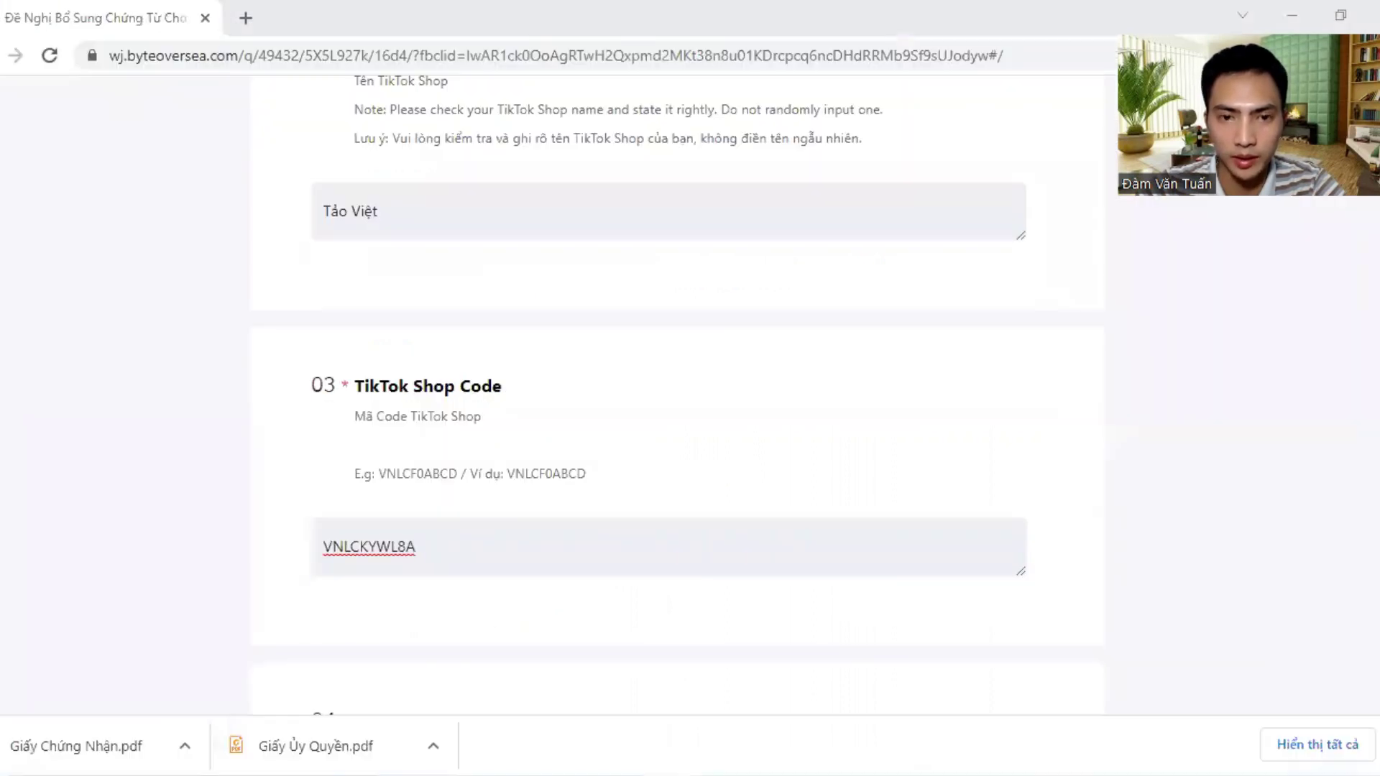
- Answer the Business Size question with Corporate seller (Nhà bán hàng Doanh nghiệp)
scroll(615, 424, "down", 6)
left_click(894, 398)
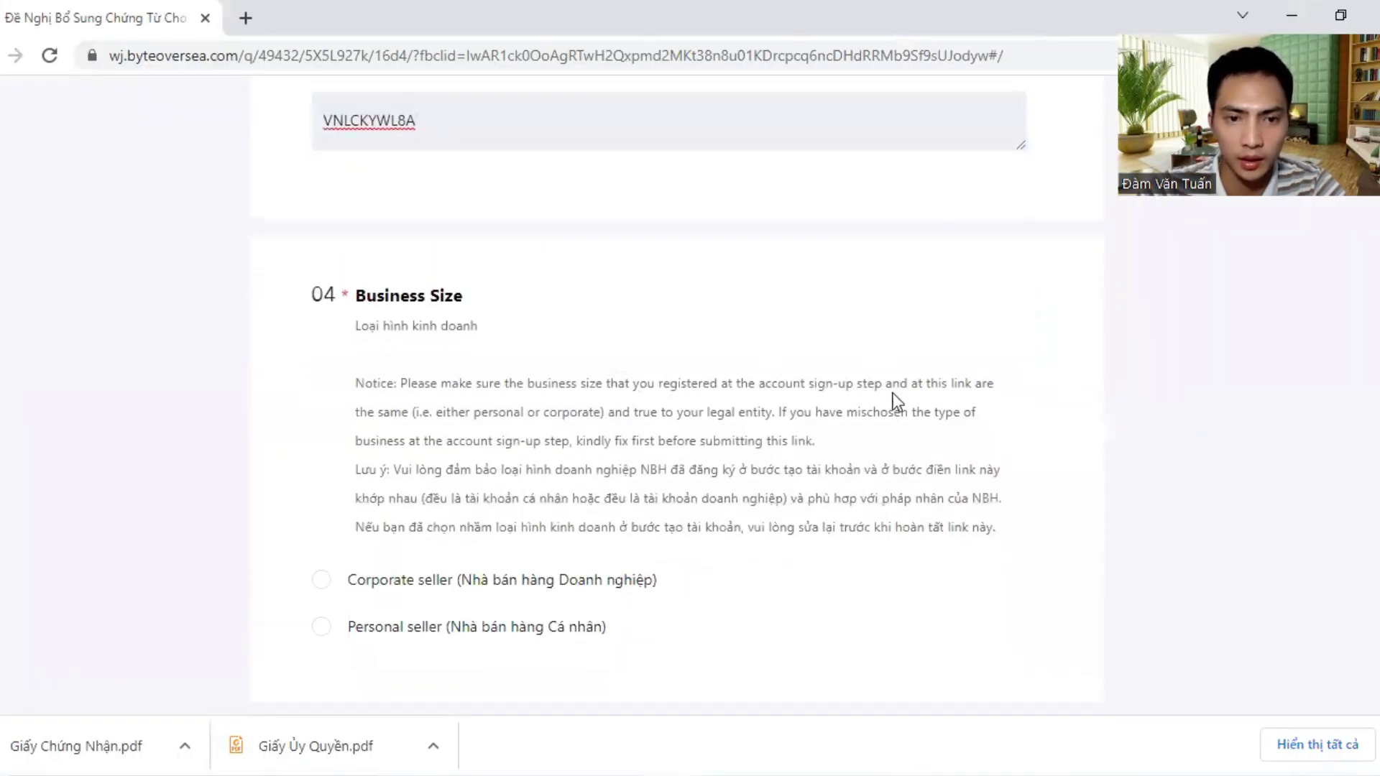
scroll(404, 333, "down", 3)
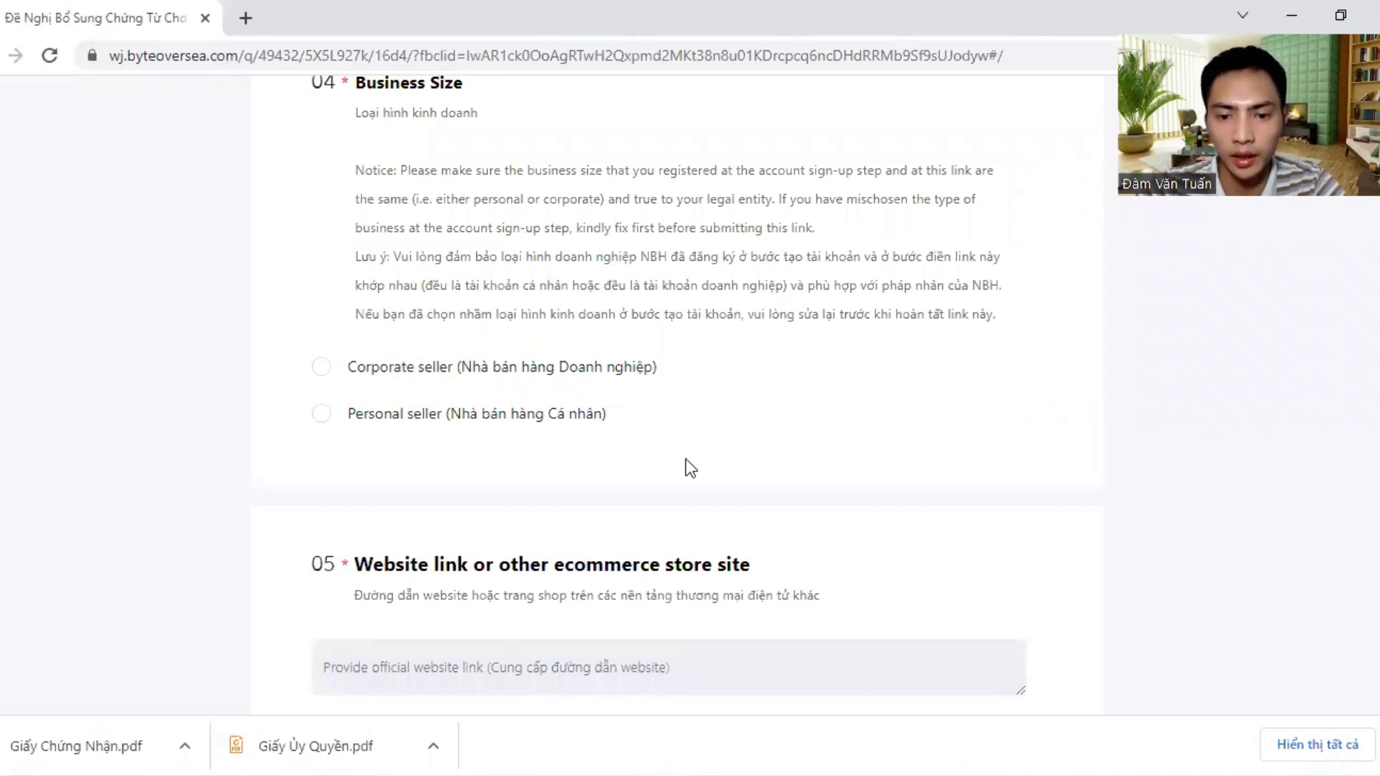
left_click(389, 374)
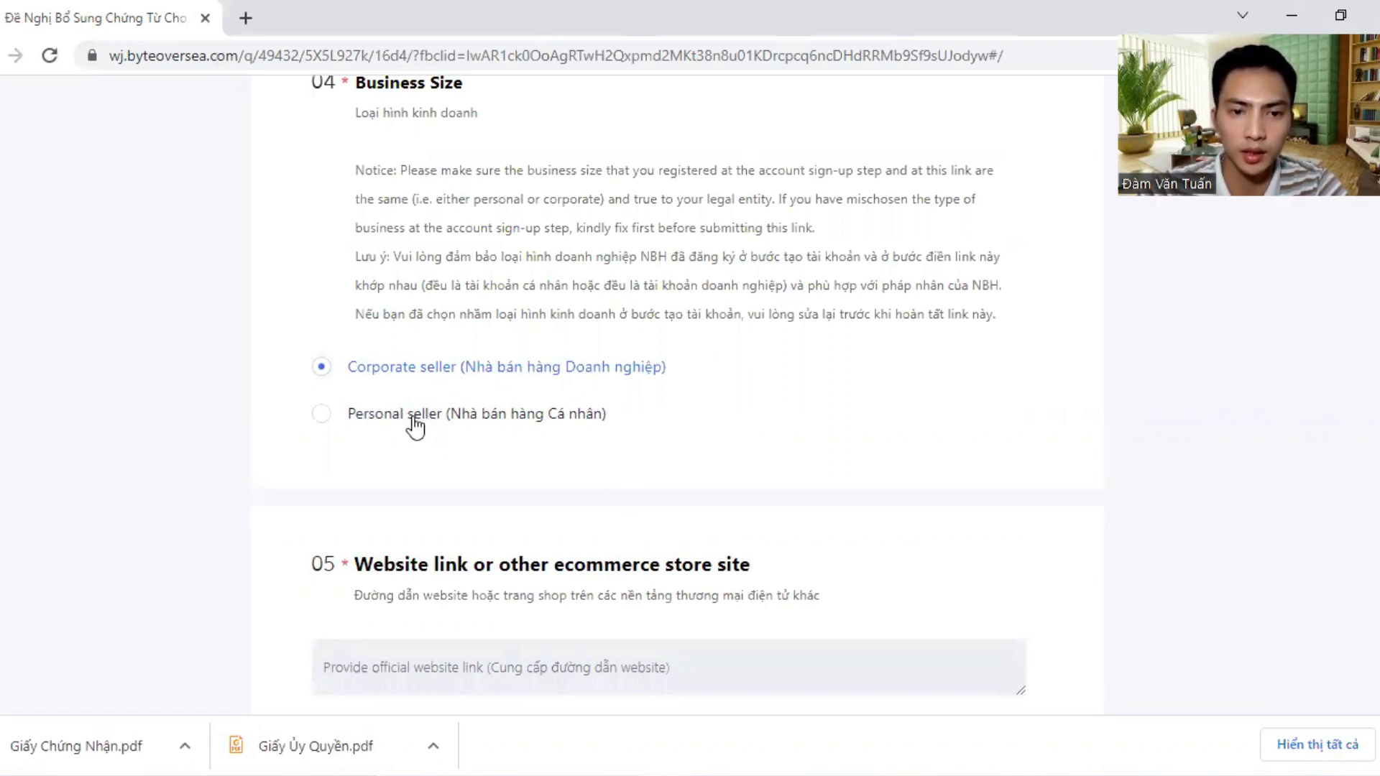
scroll(518, 444, "down", 3)
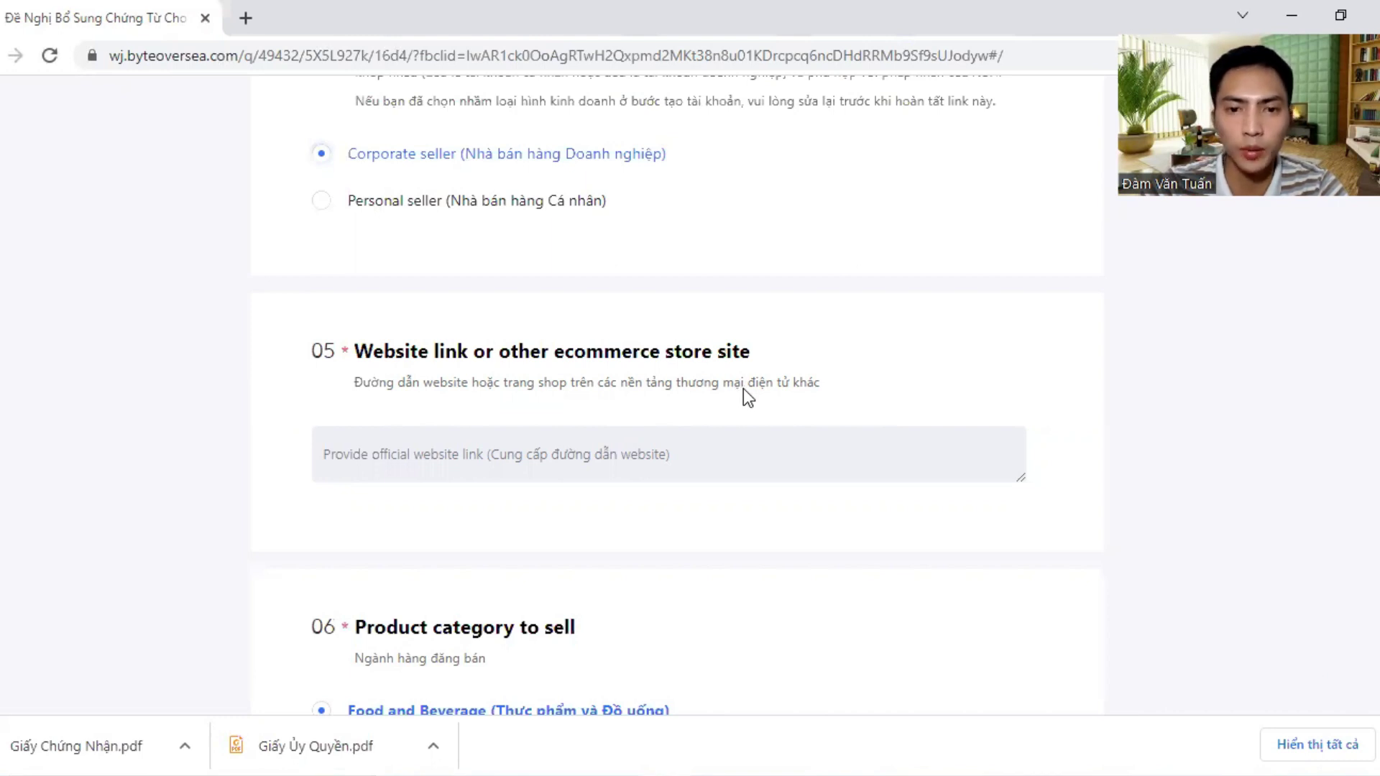
left_click(472, 454)
left_click(1136, 409)
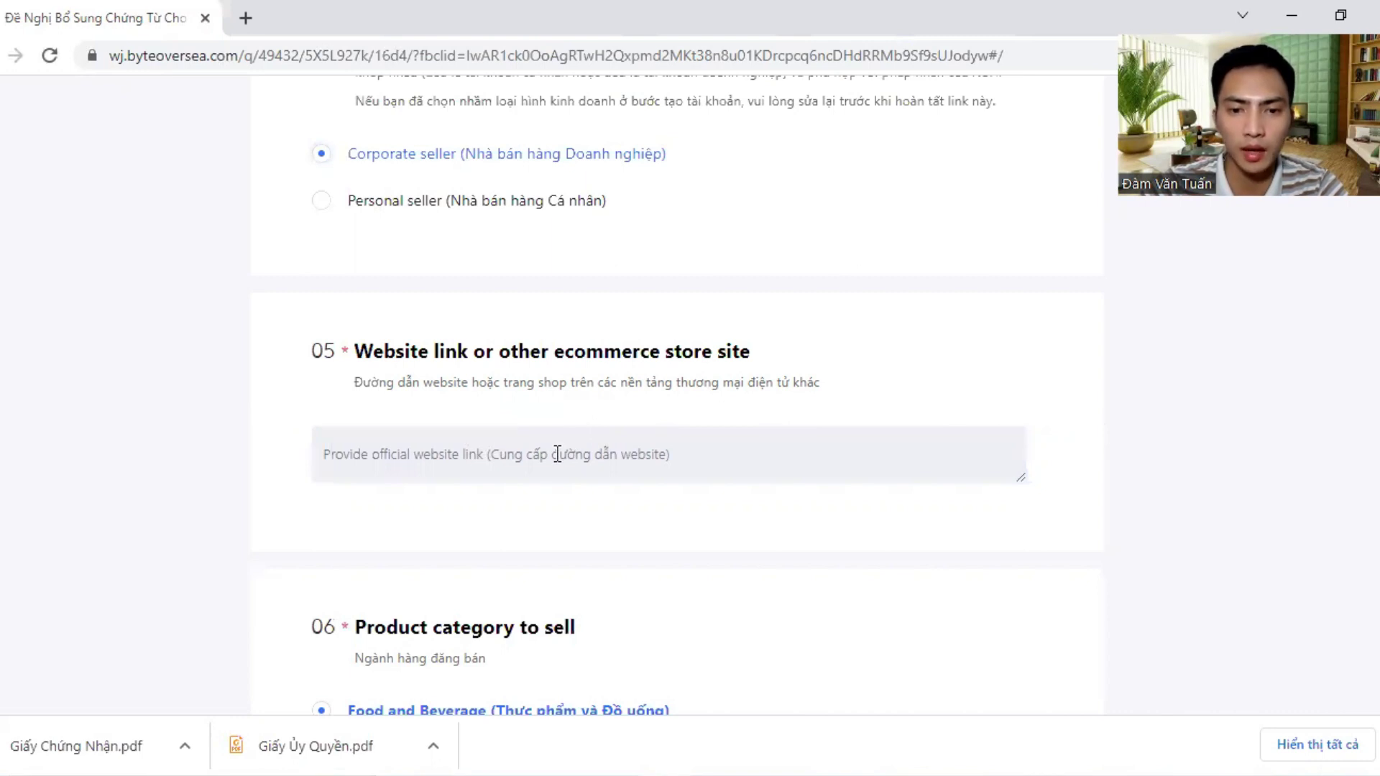
left_click(511, 456)
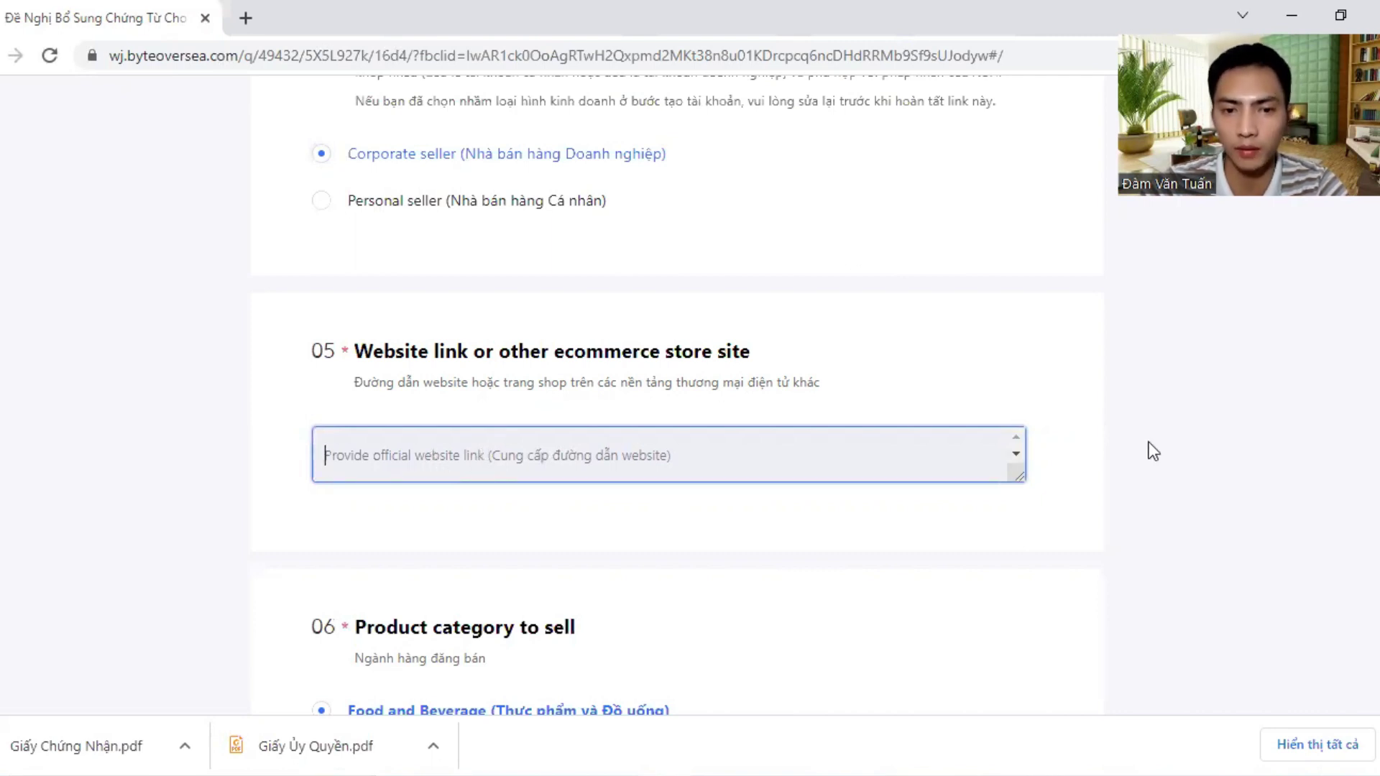
left_click(1182, 455)
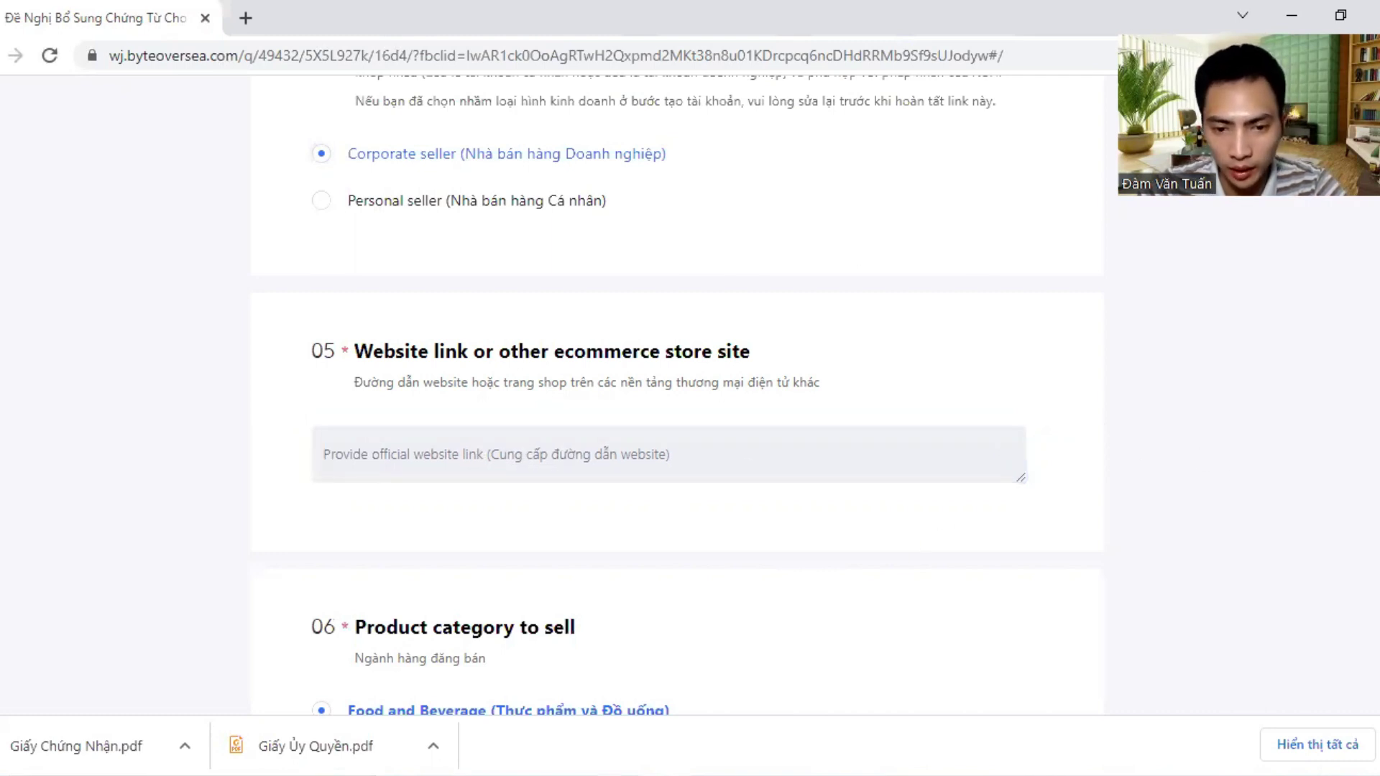
key("alt+Tab")
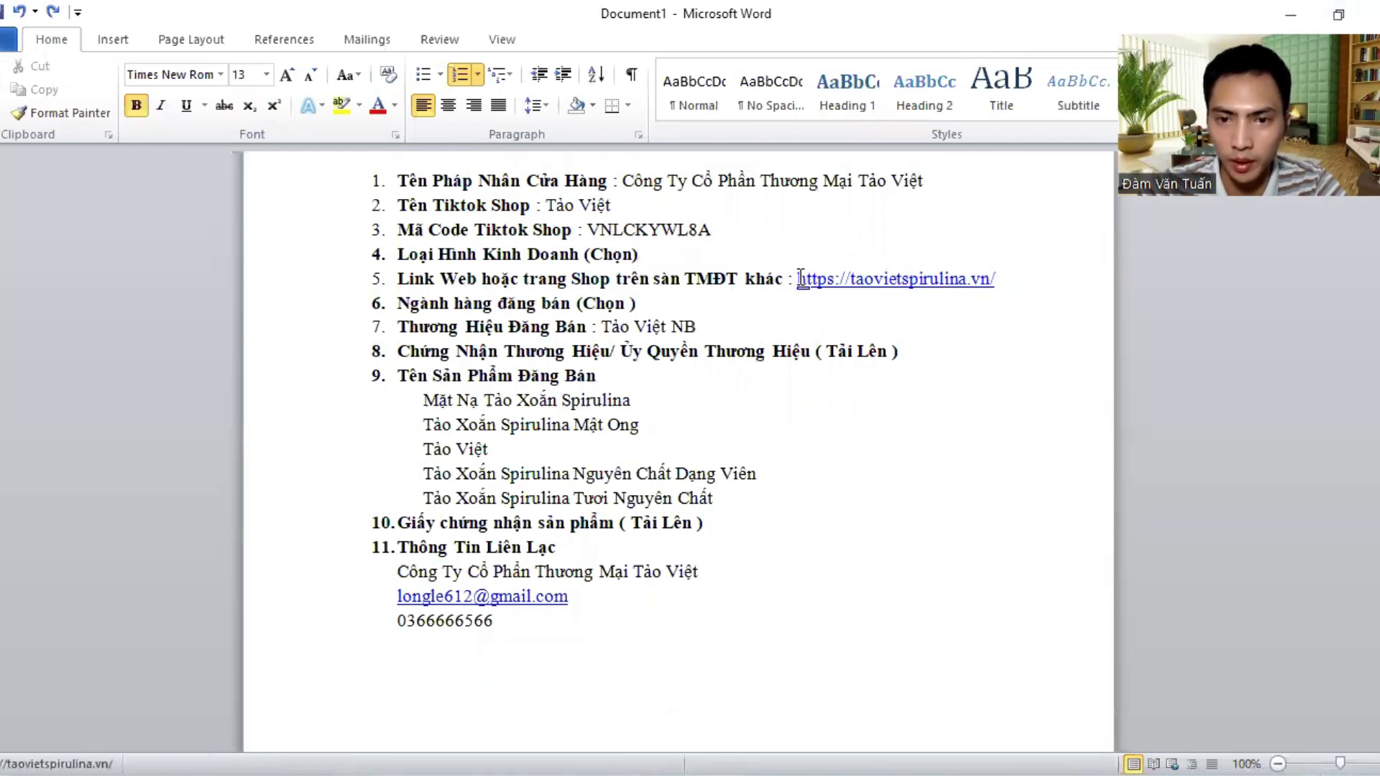
left_click_drag(800, 277, 1001, 278)
right_click(1002, 281)
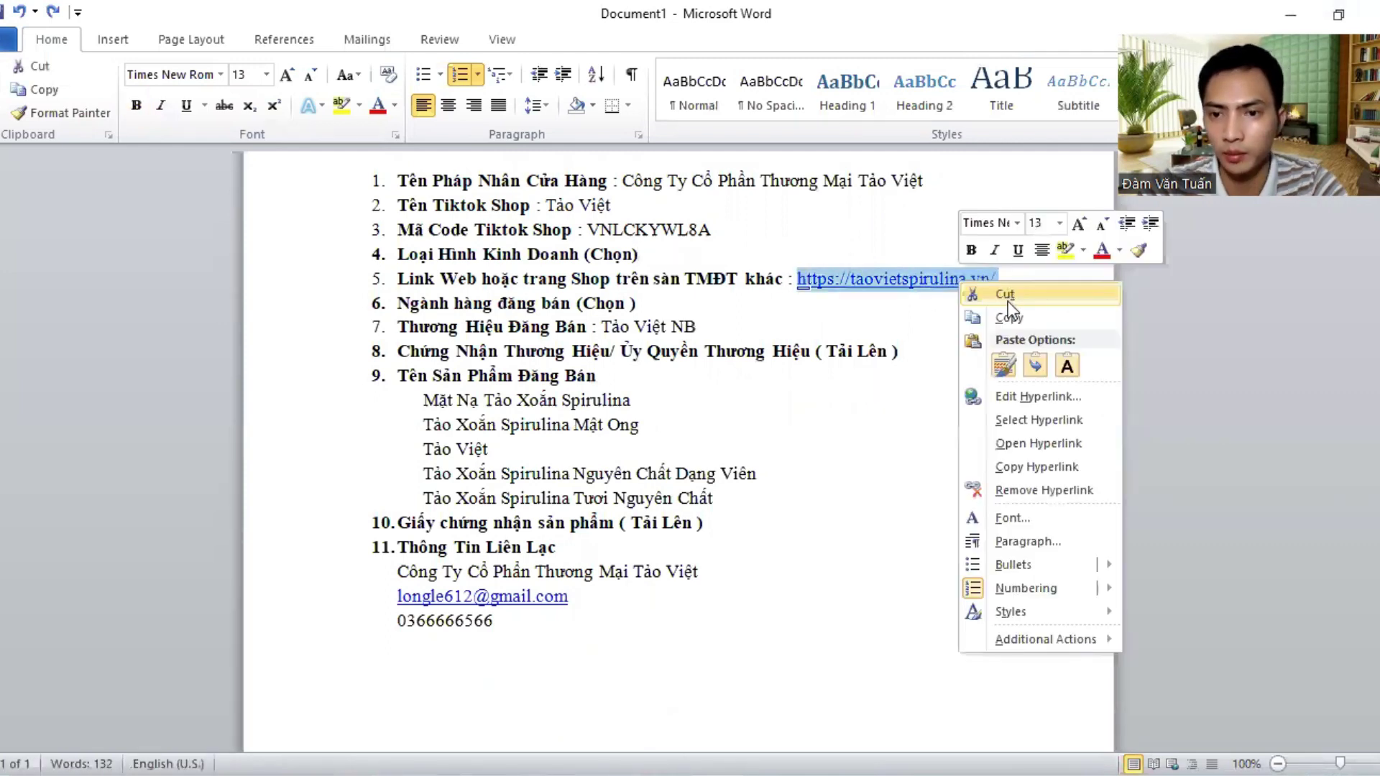
left_click(1026, 319)
key("alt+Tab")
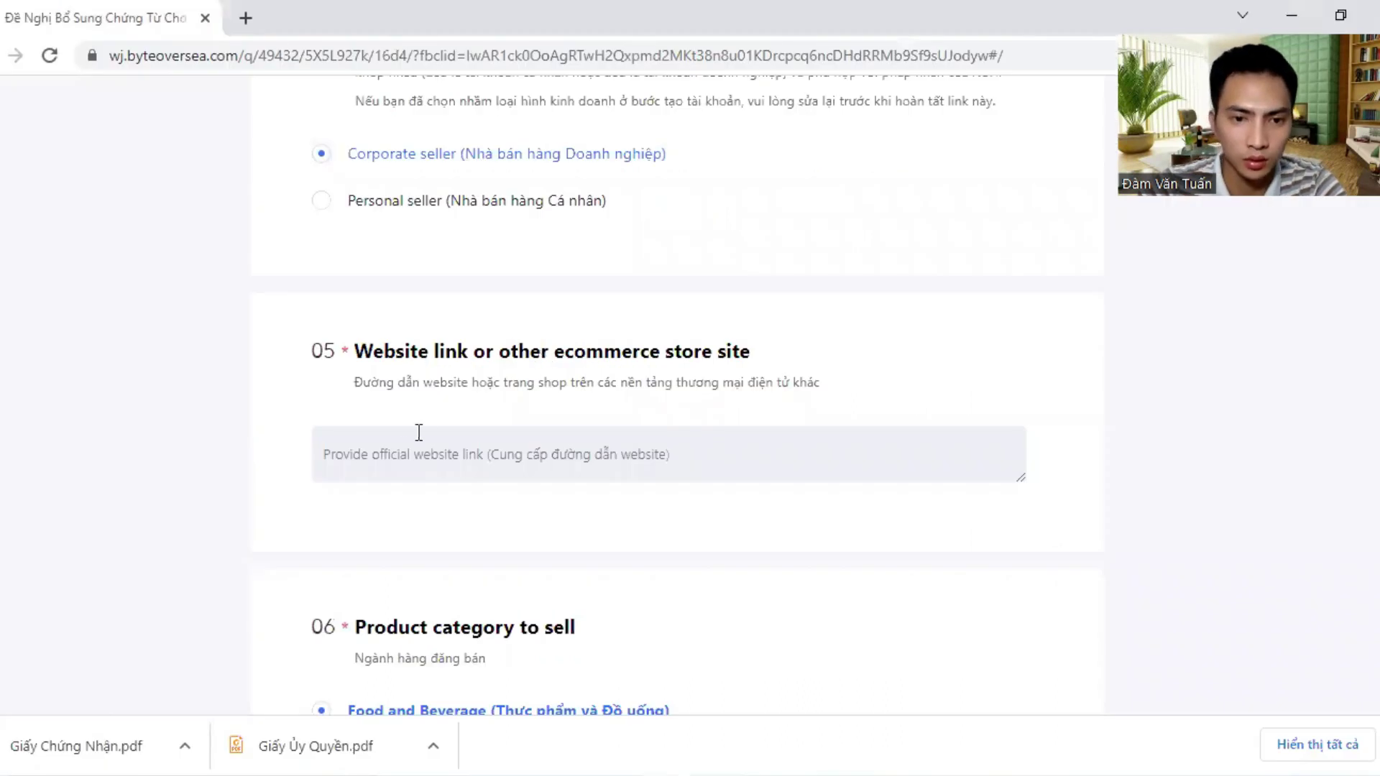
left_click(393, 457)
key("ctrl+v")
left_click(1158, 505)
- Review the options and descriptions under Product category to sell, from Food and Beverage through Sports and Outdoors
scroll(481, 453, "down", 5)
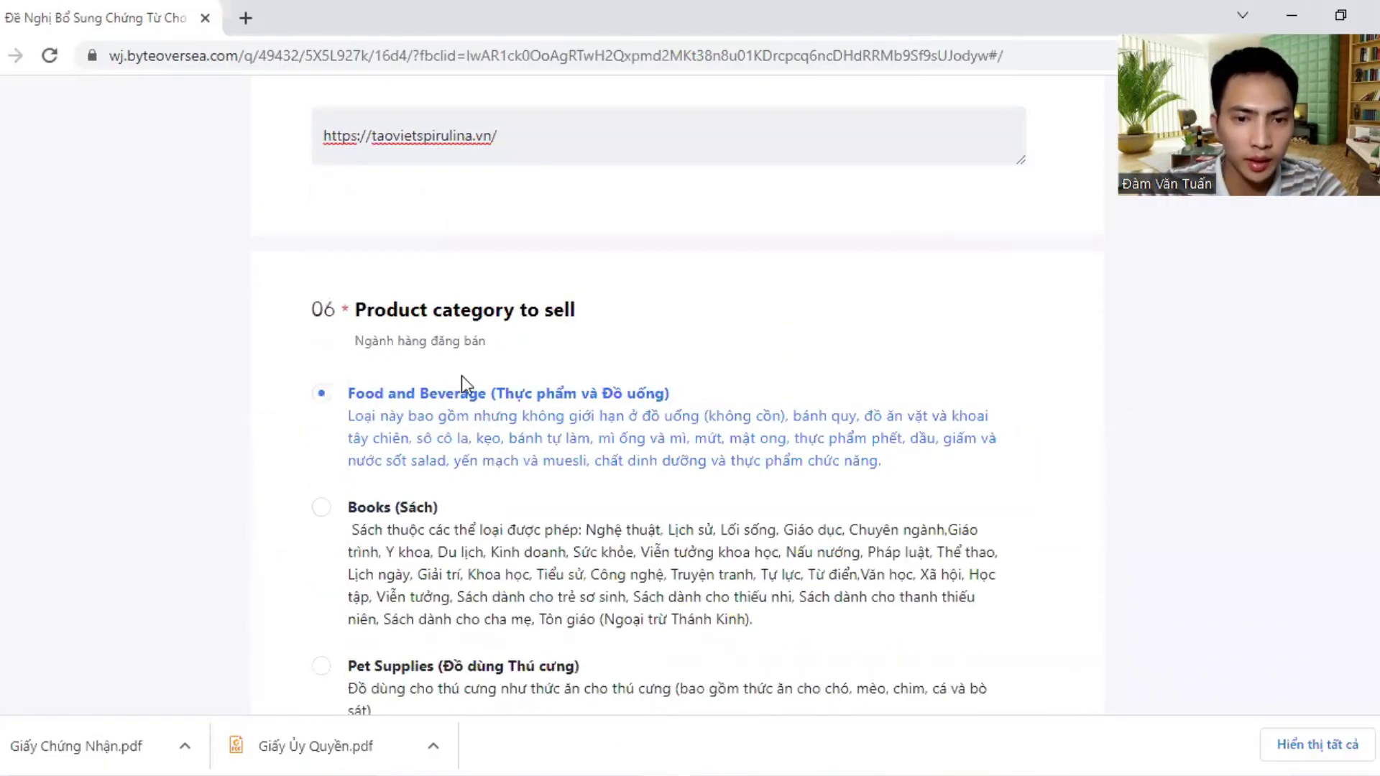
scroll(461, 375, "down", 3)
scroll(462, 363, "up", 2)
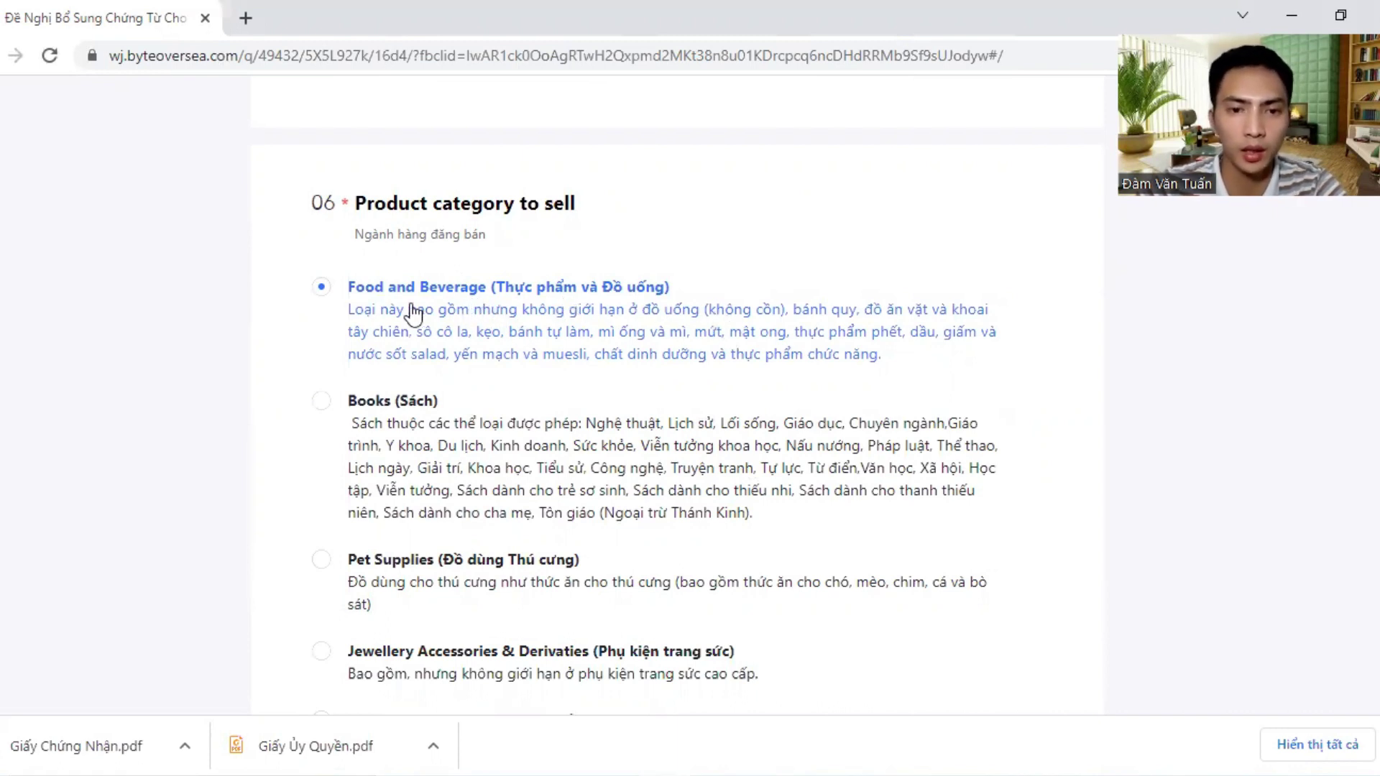
scroll(661, 335, "down", 2)
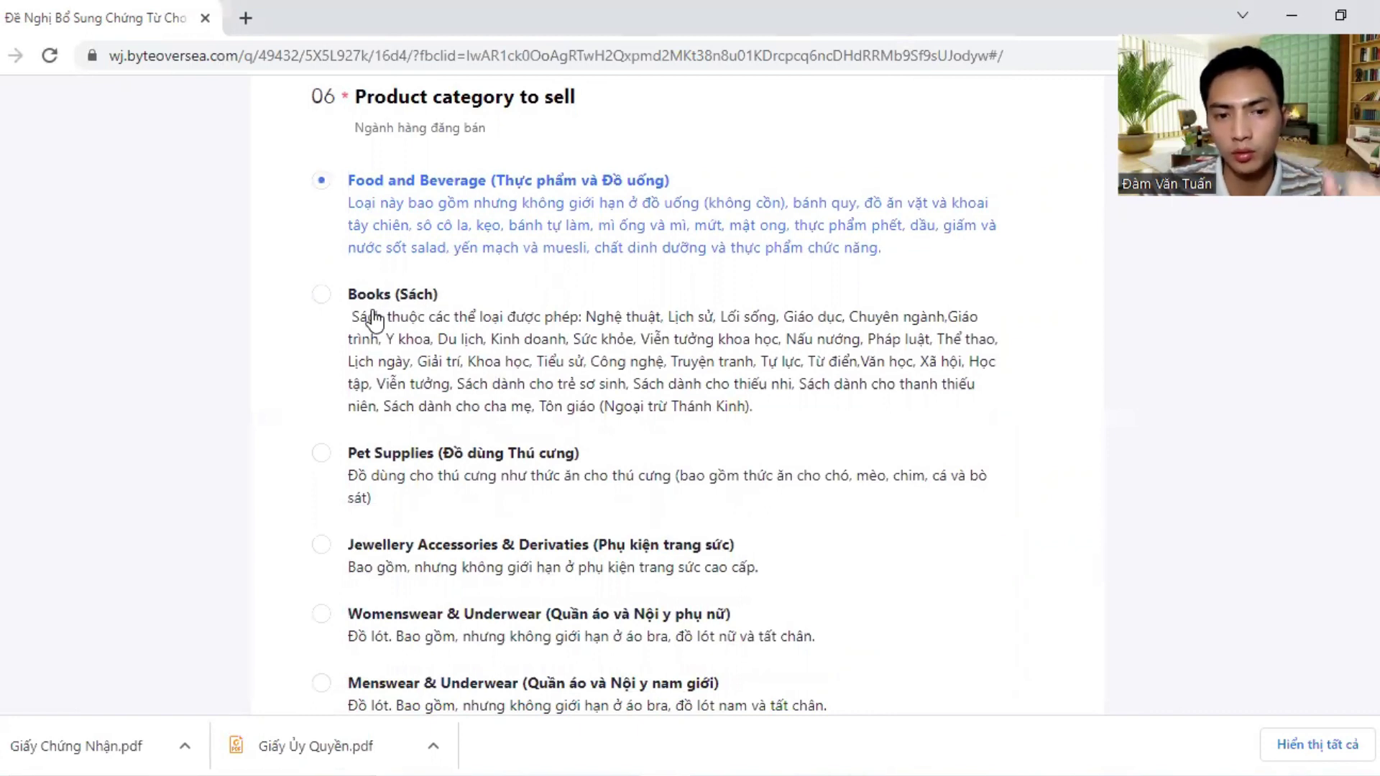
scroll(542, 401, "down", 3)
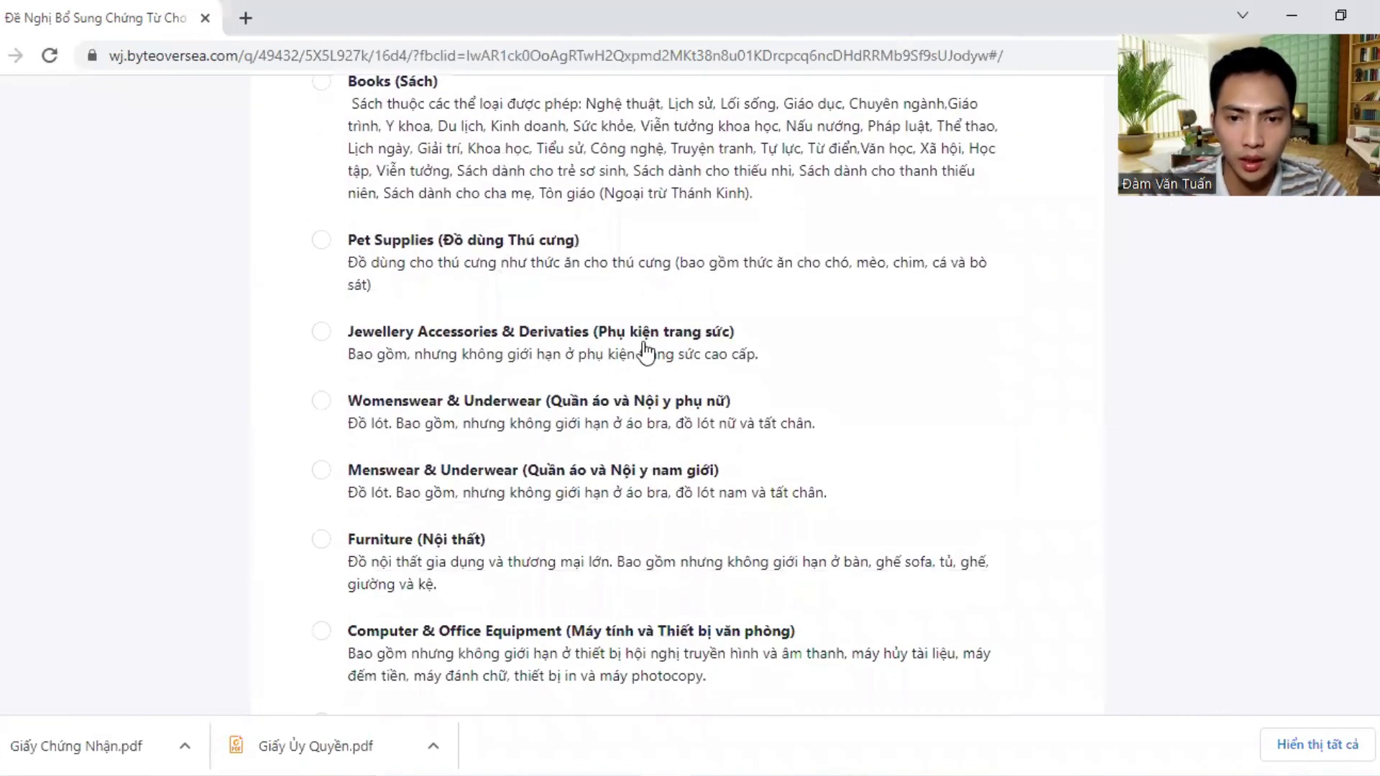
scroll(648, 355, "down", 2)
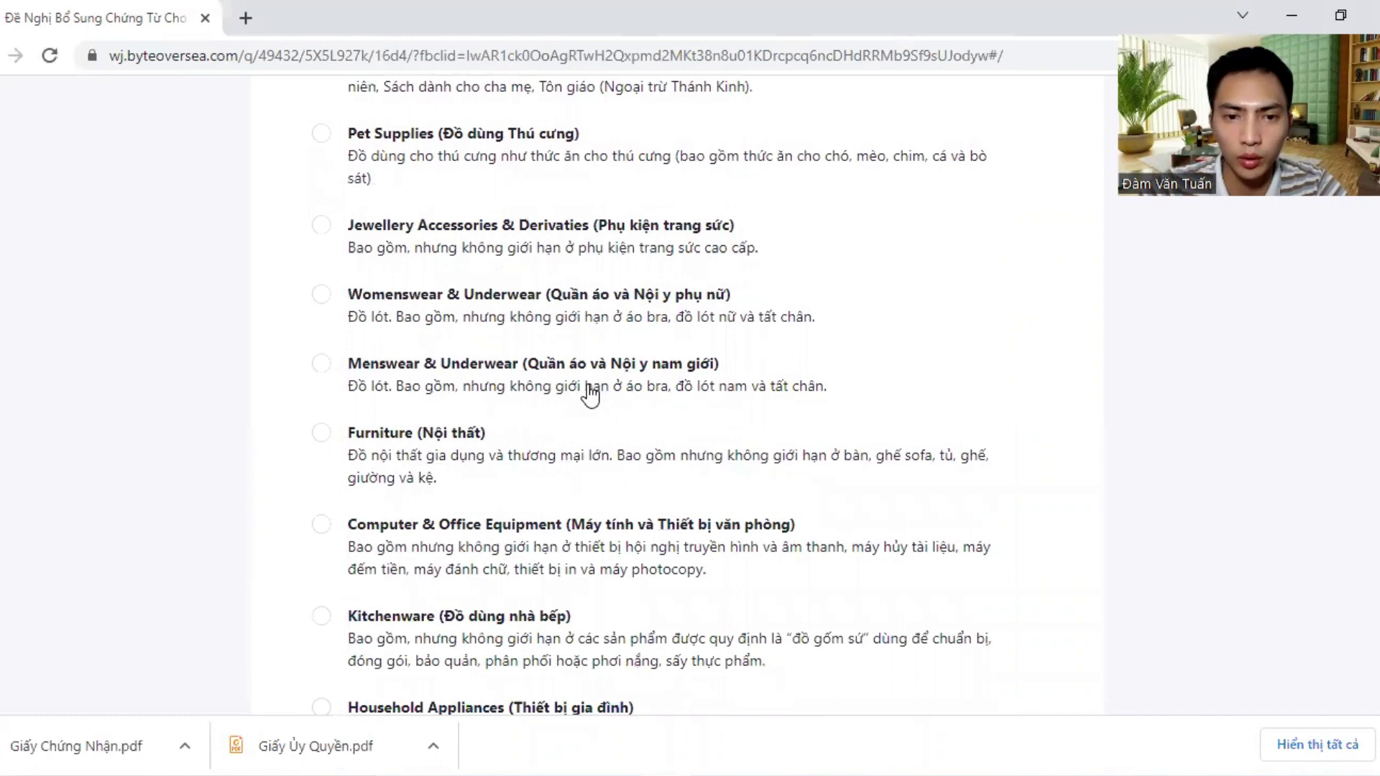
scroll(591, 392, "down", 3)
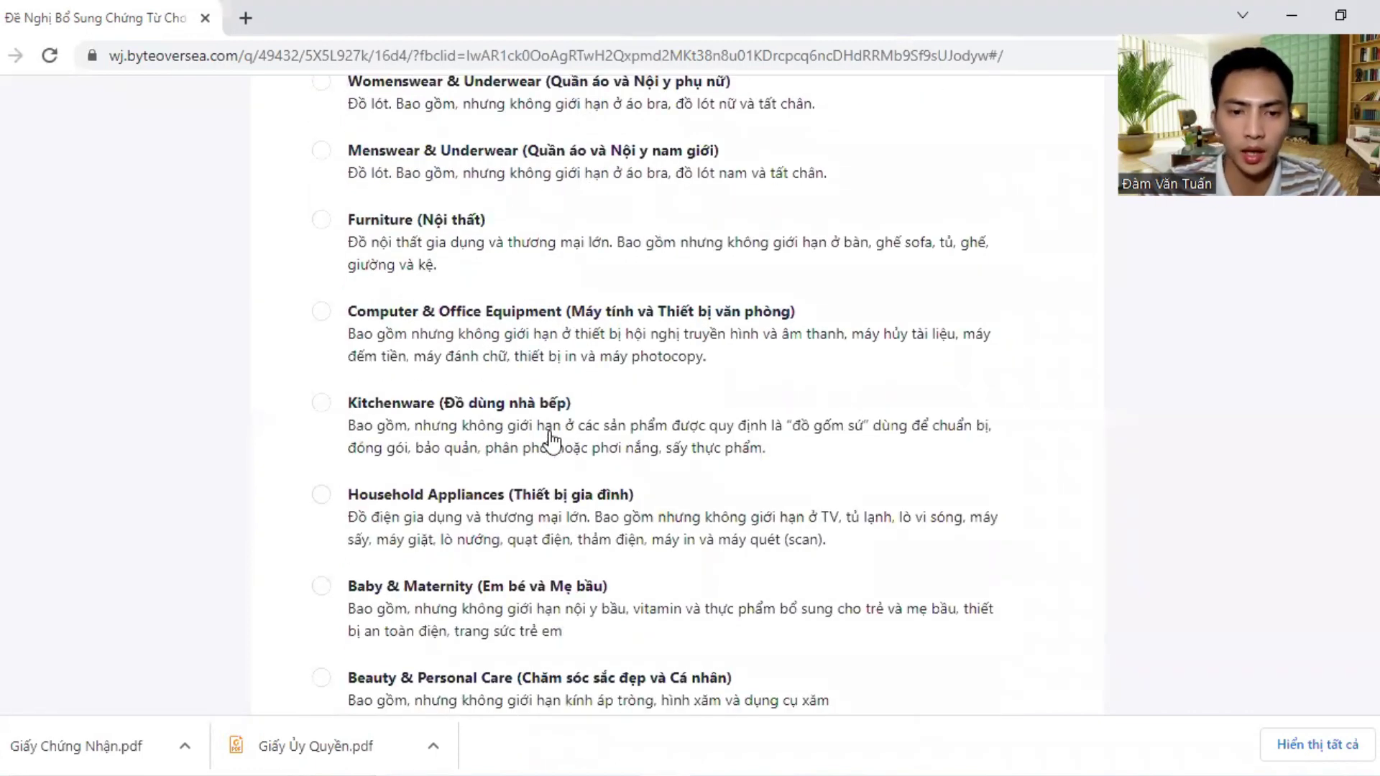
scroll(576, 451, "down", 3)
scroll(496, 419, "down", 3)
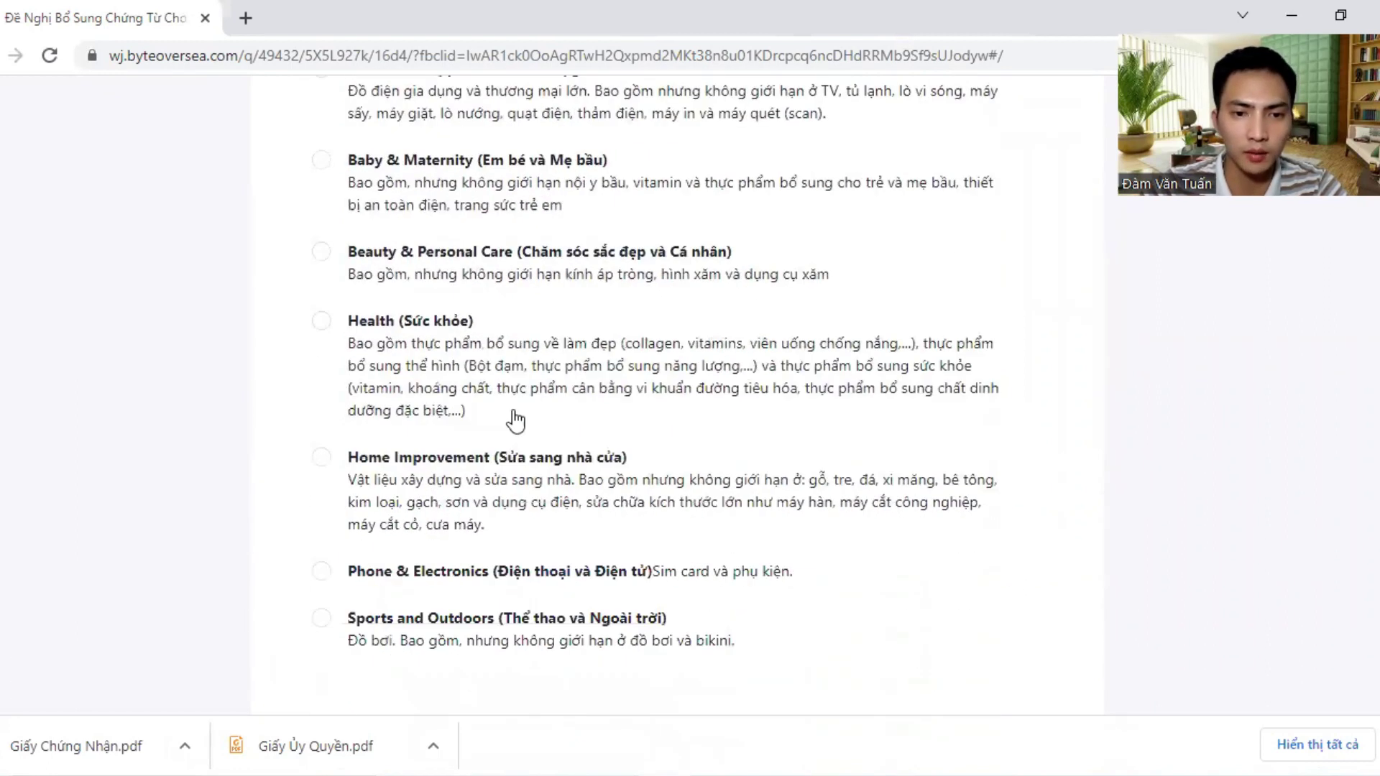
scroll(524, 424, "down", 3)
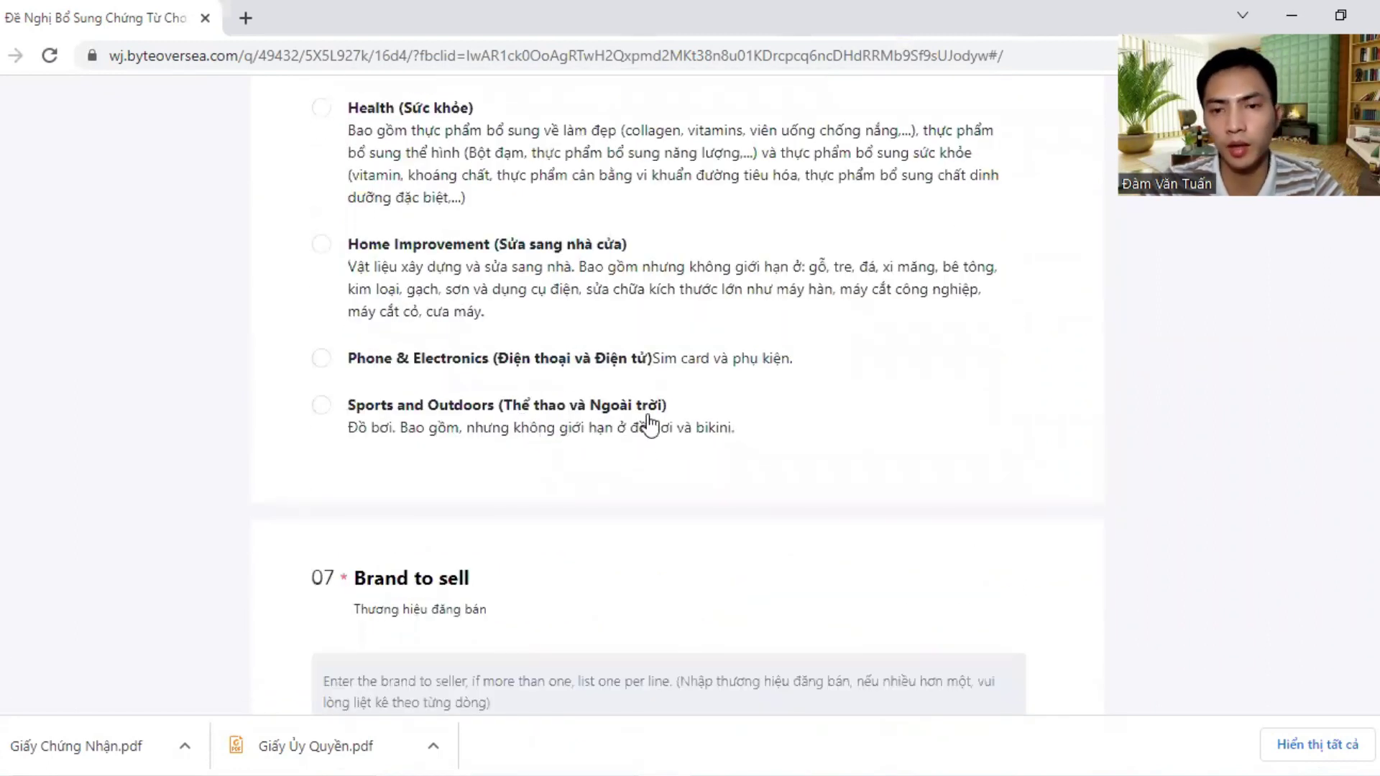
- Copy the brand name Tảo Việt NB from the Word notes into the form's Brand to sell answer
scroll(575, 426, "down", 3)
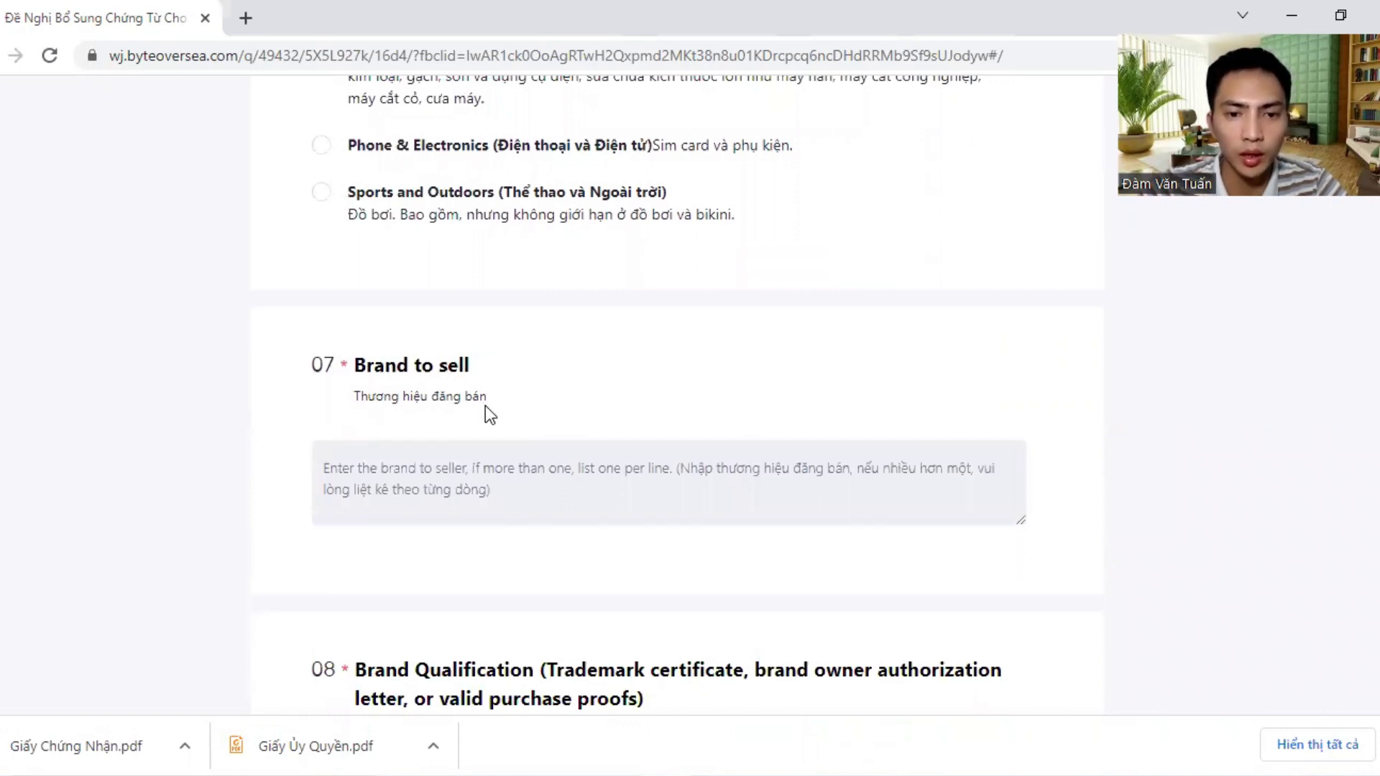
left_click(592, 449)
left_click(1268, 450)
left_click_drag(796, 280, 998, 281)
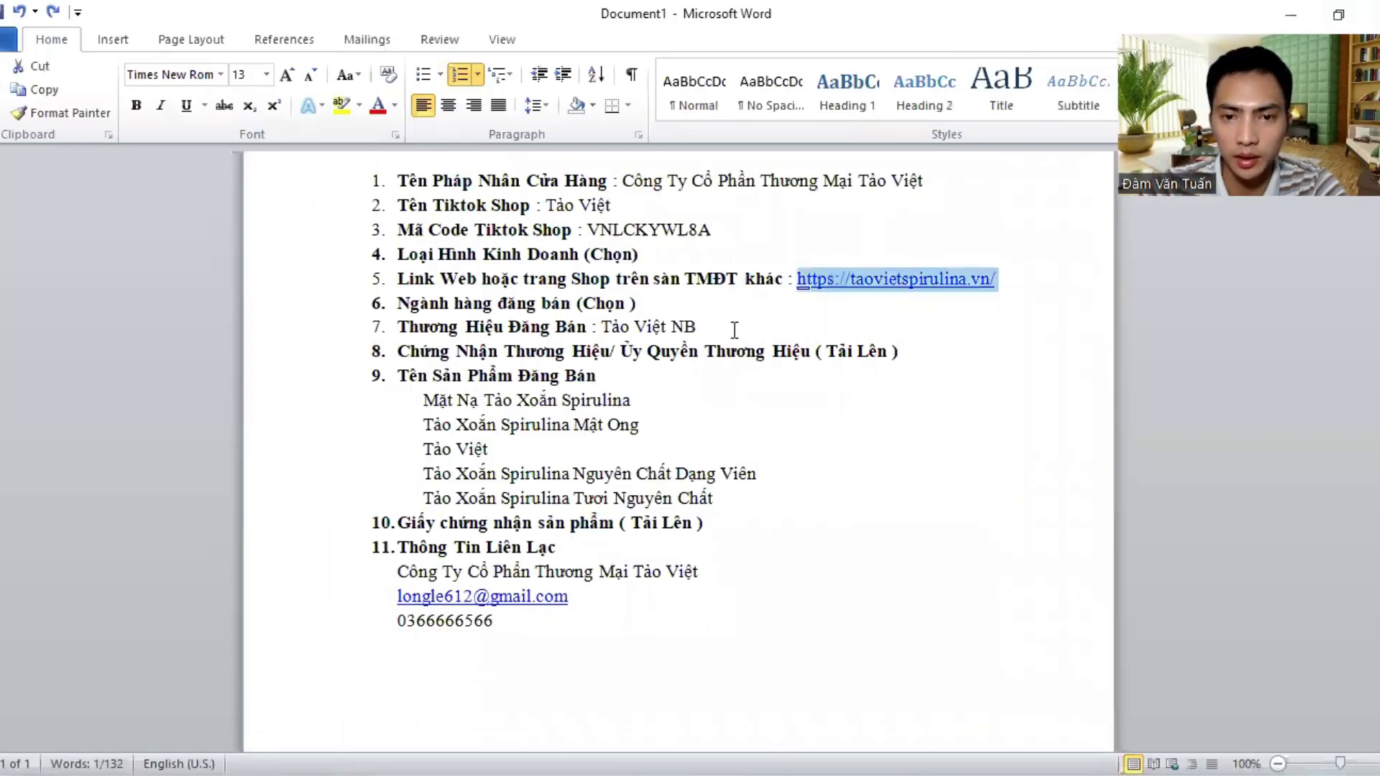
left_click_drag(695, 328, 613, 327)
right_click(653, 330)
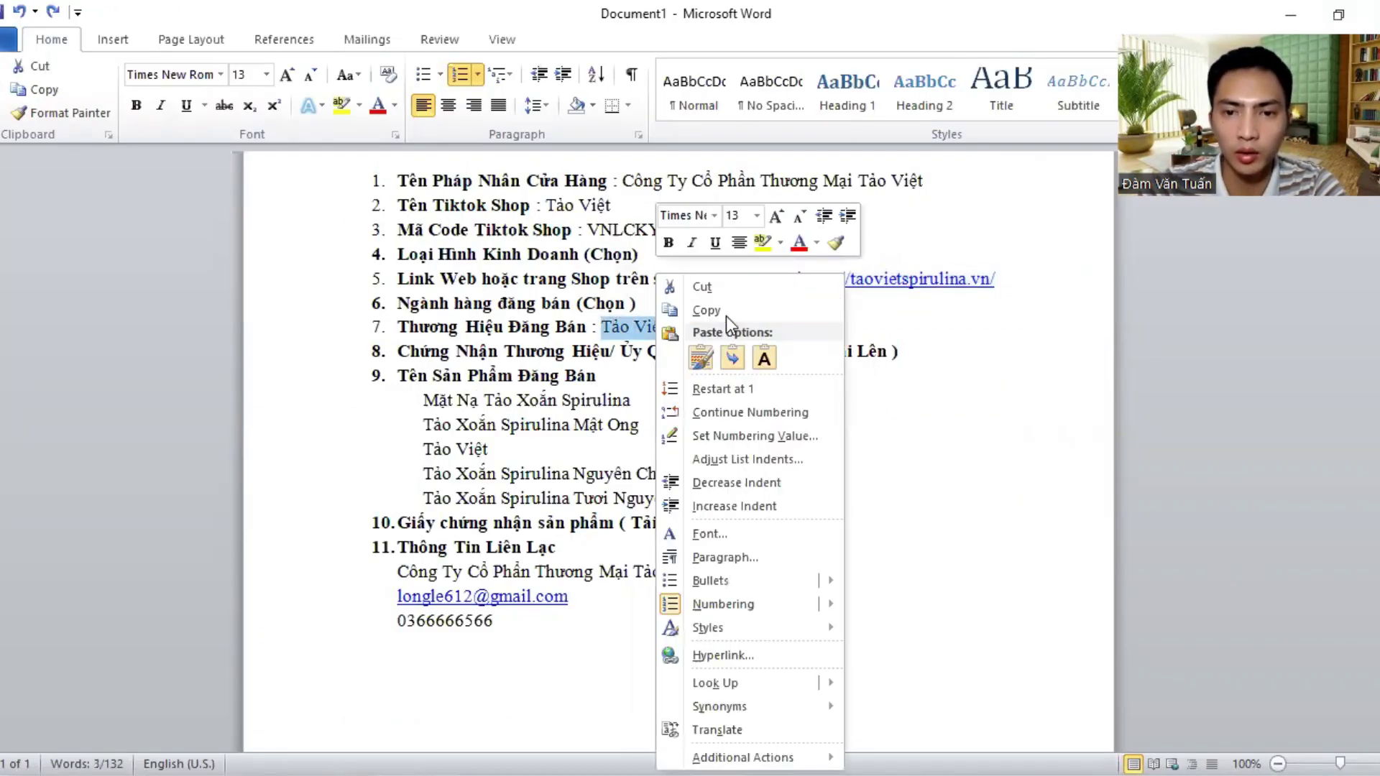
left_click(790, 314)
key("alt+Tab")
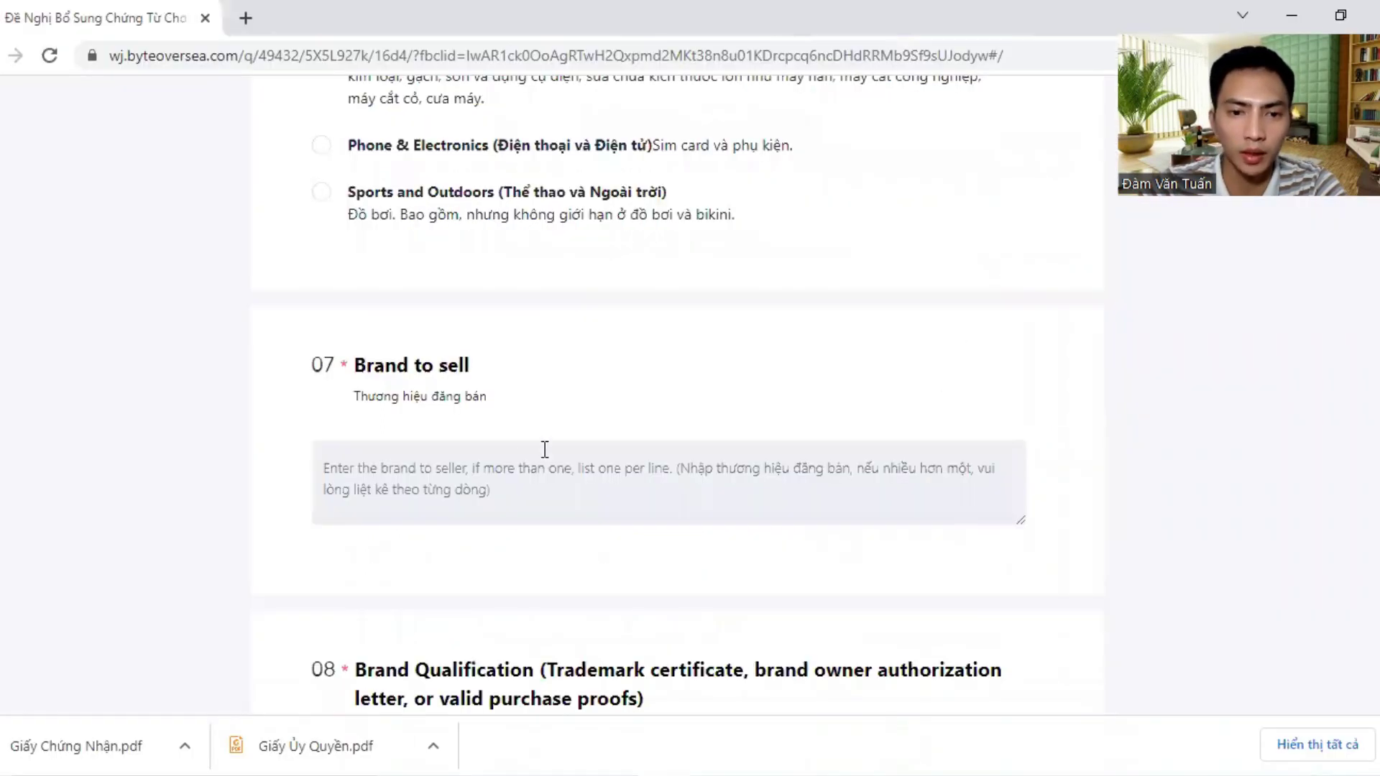
left_click(448, 472)
key("ctrl+v")
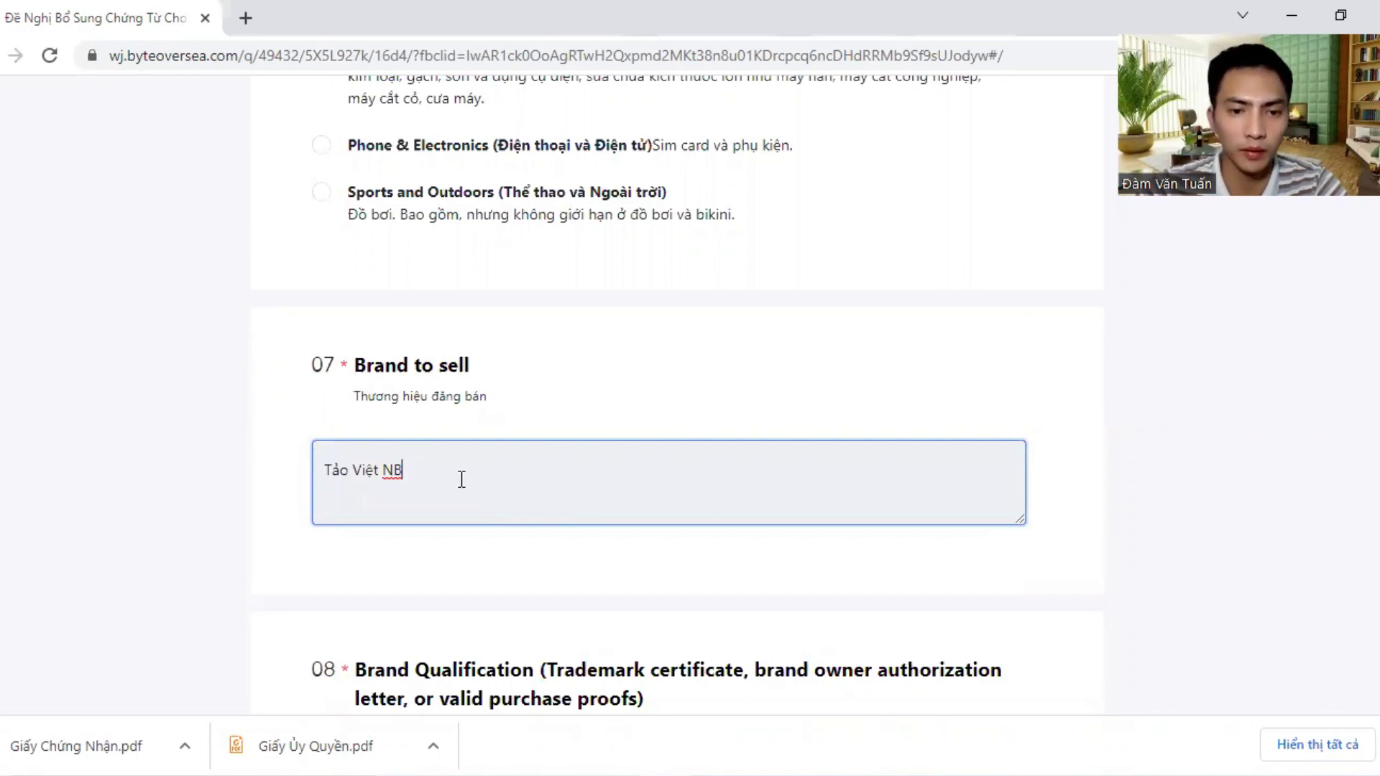
left_click(1120, 441)
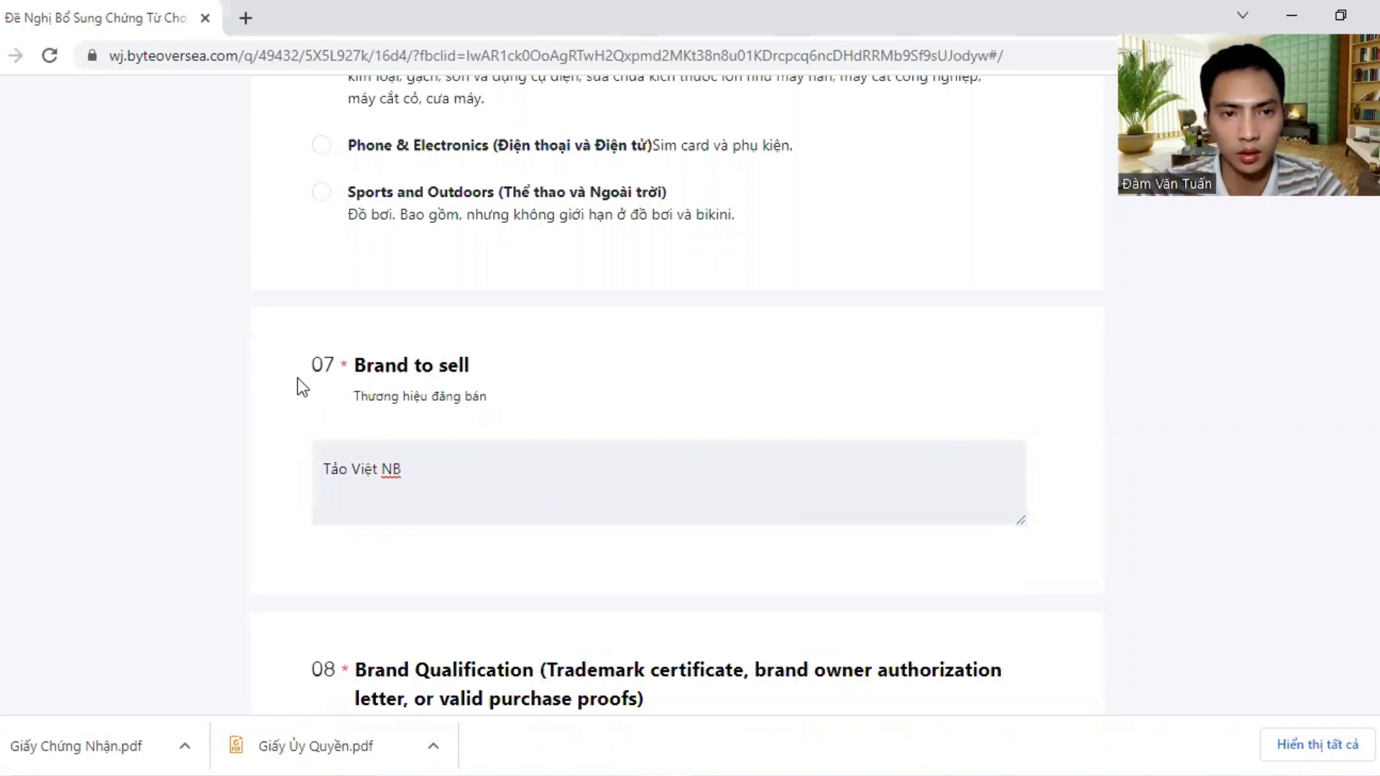
- Upload the PDF Giấy Ủy Quyền from the Desktop folder Đăng Ký Ngành Hàng as the Brand Qualification document
scroll(634, 491, "down", 4)
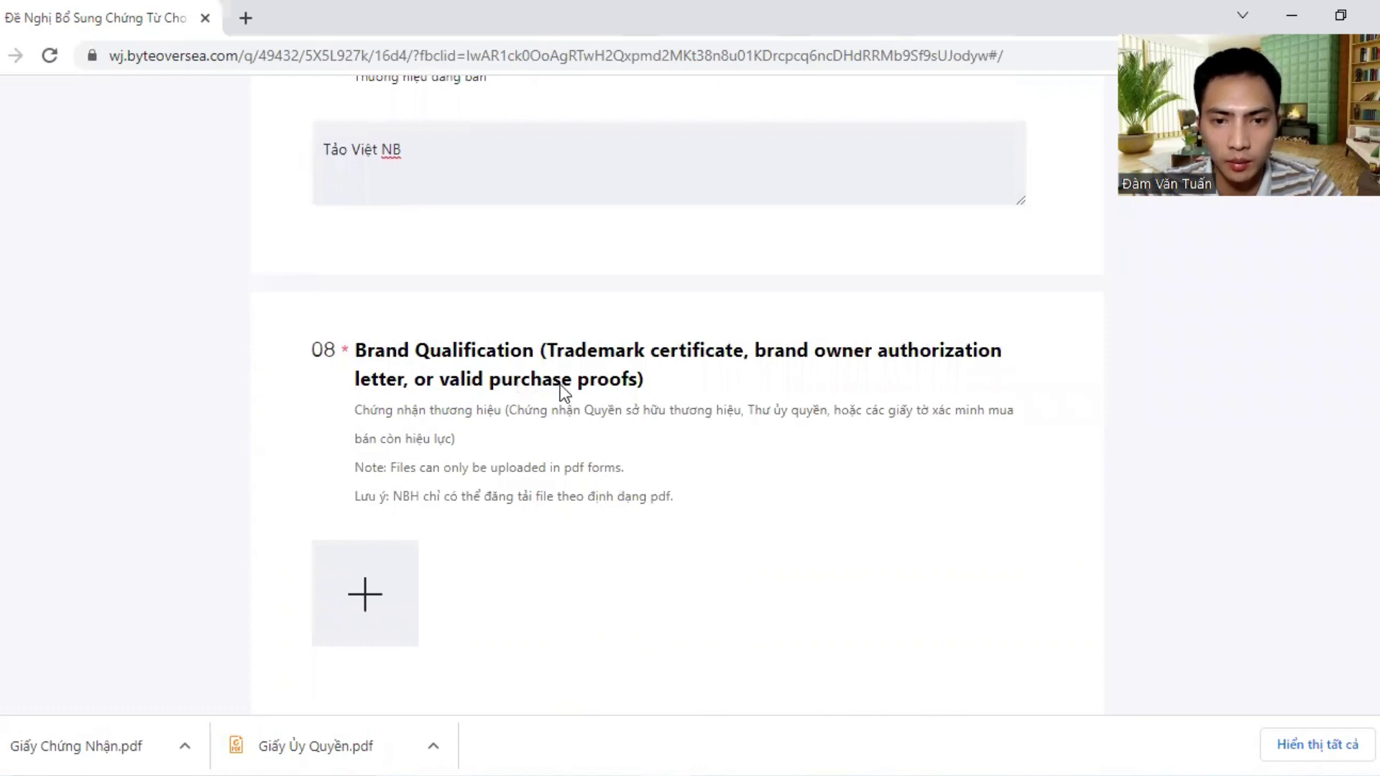
scroll(485, 388, "down", 1)
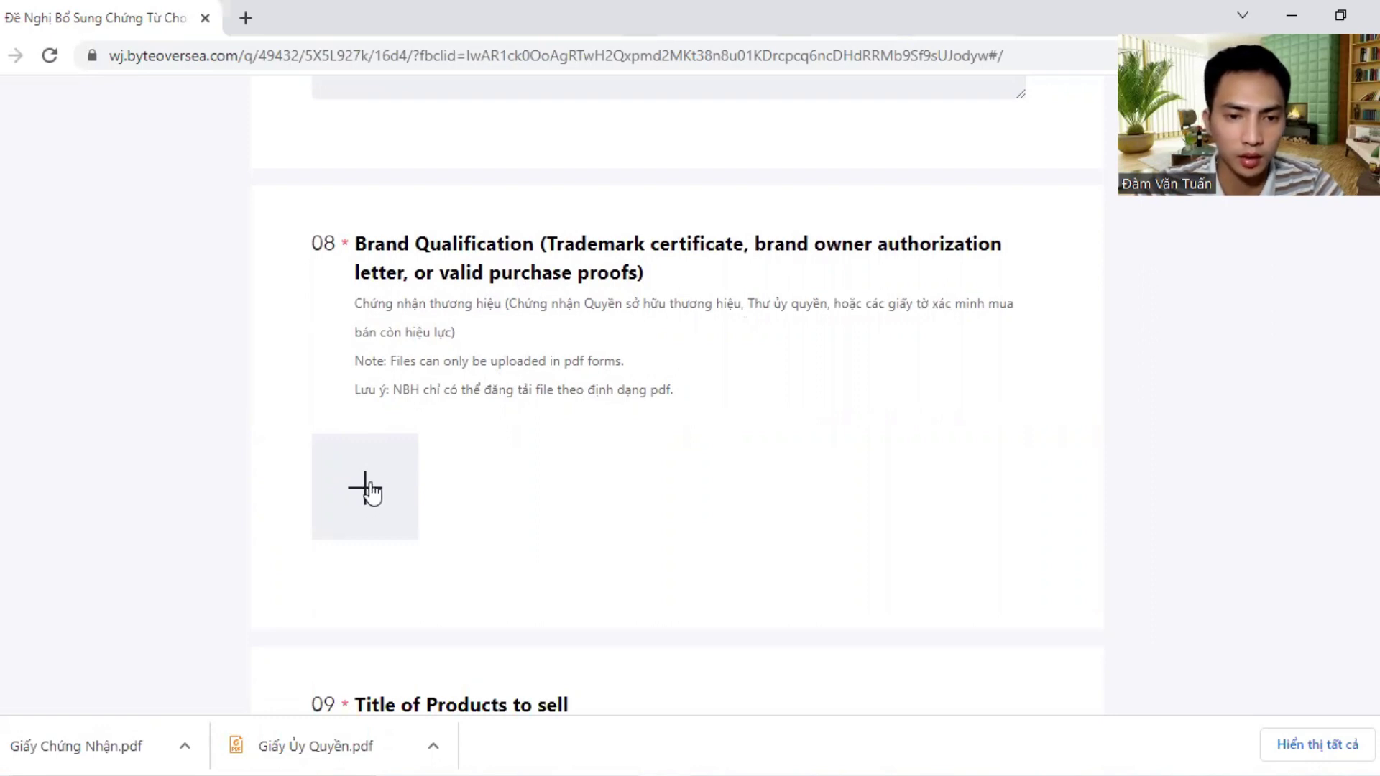
left_click(412, 506)
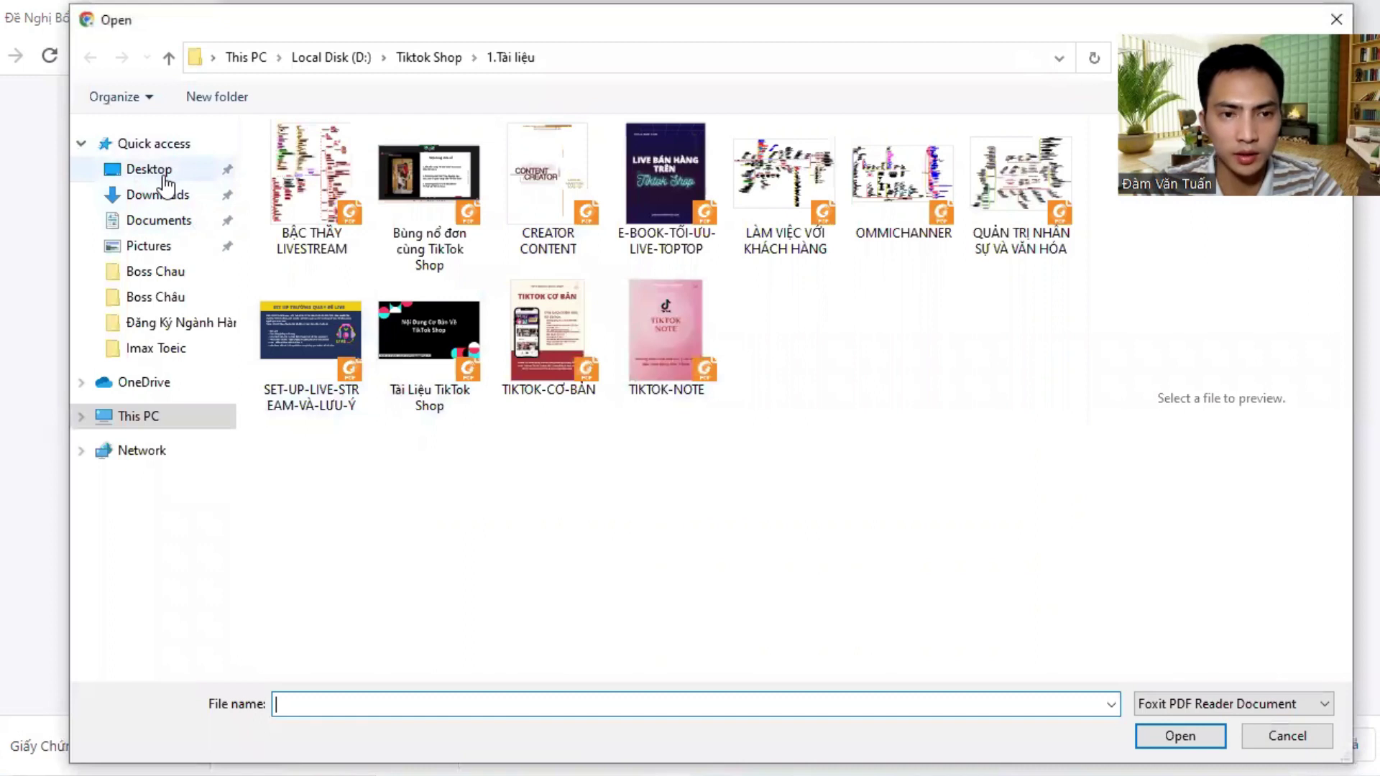
left_click(165, 171)
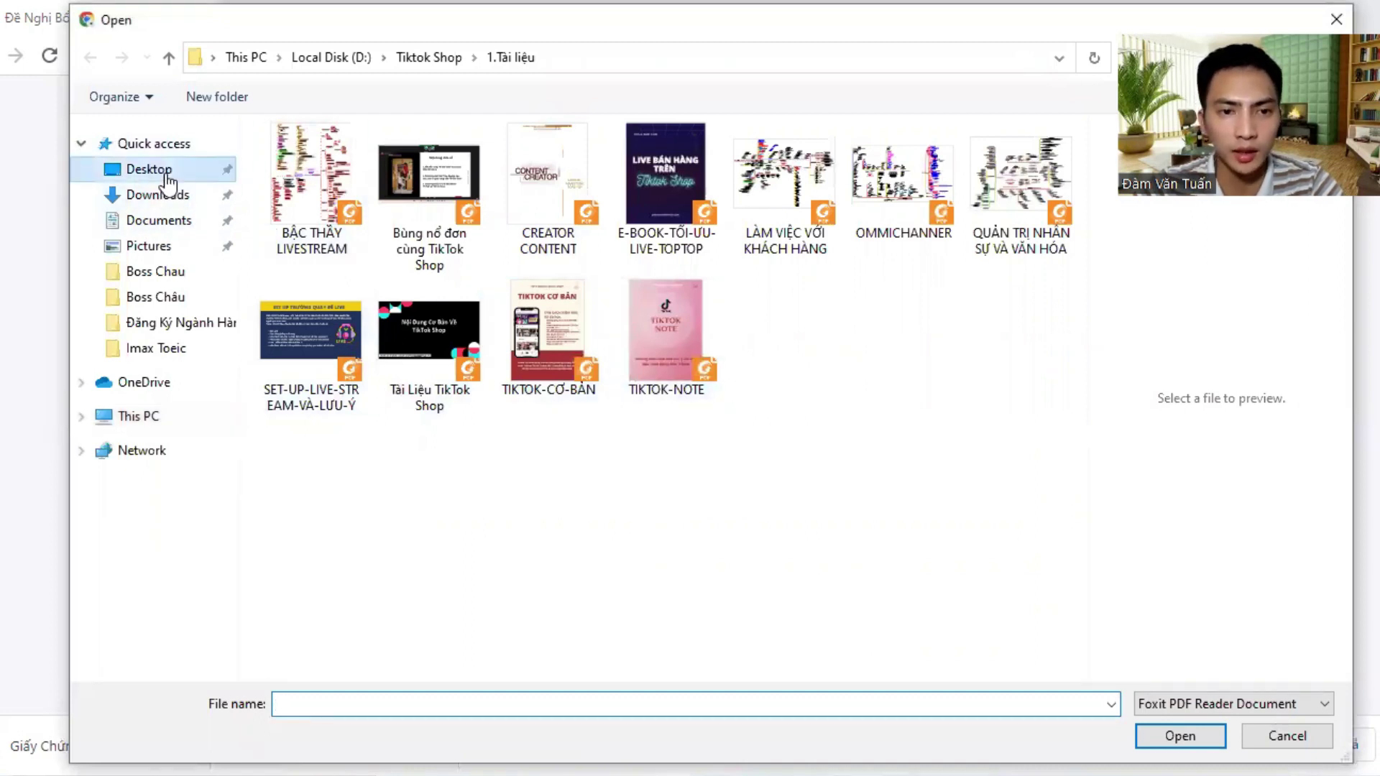
double_click(300, 188)
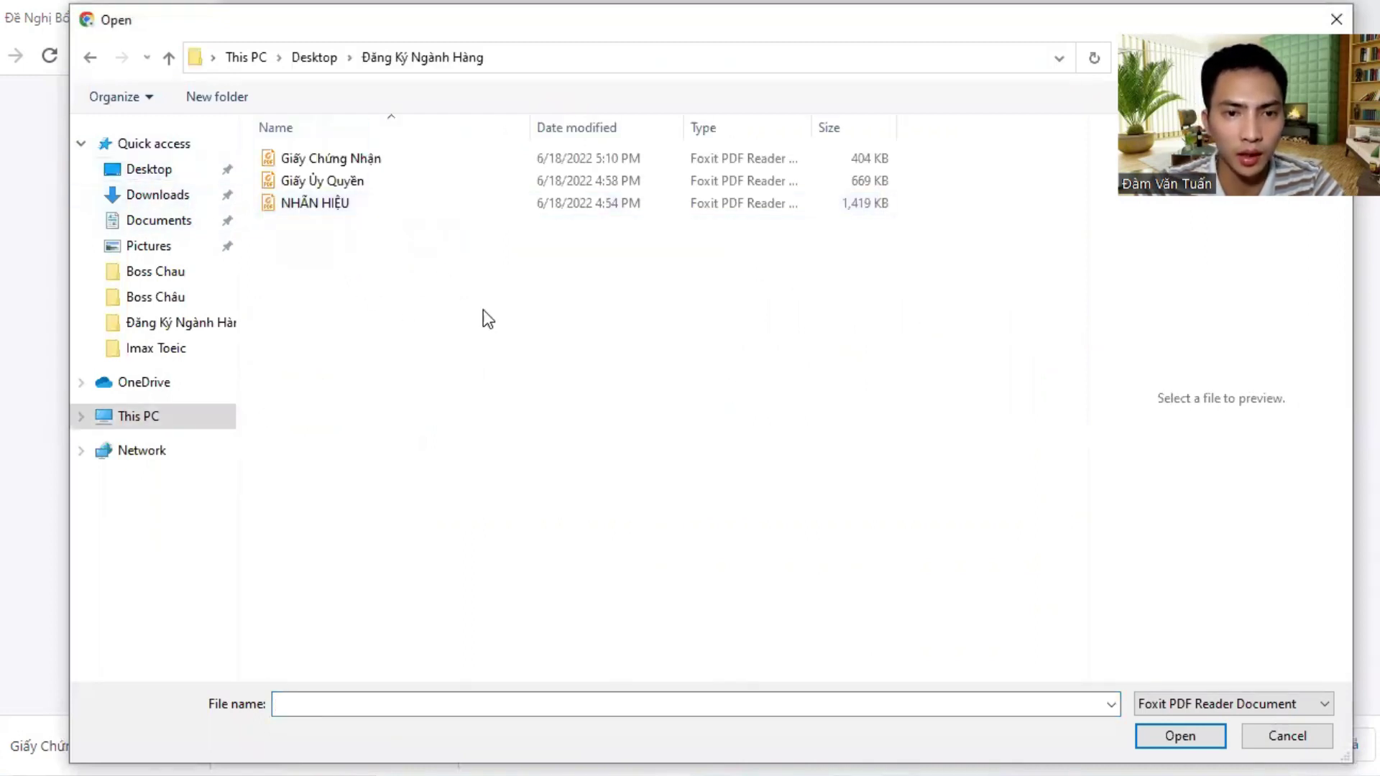
left_click(335, 183)
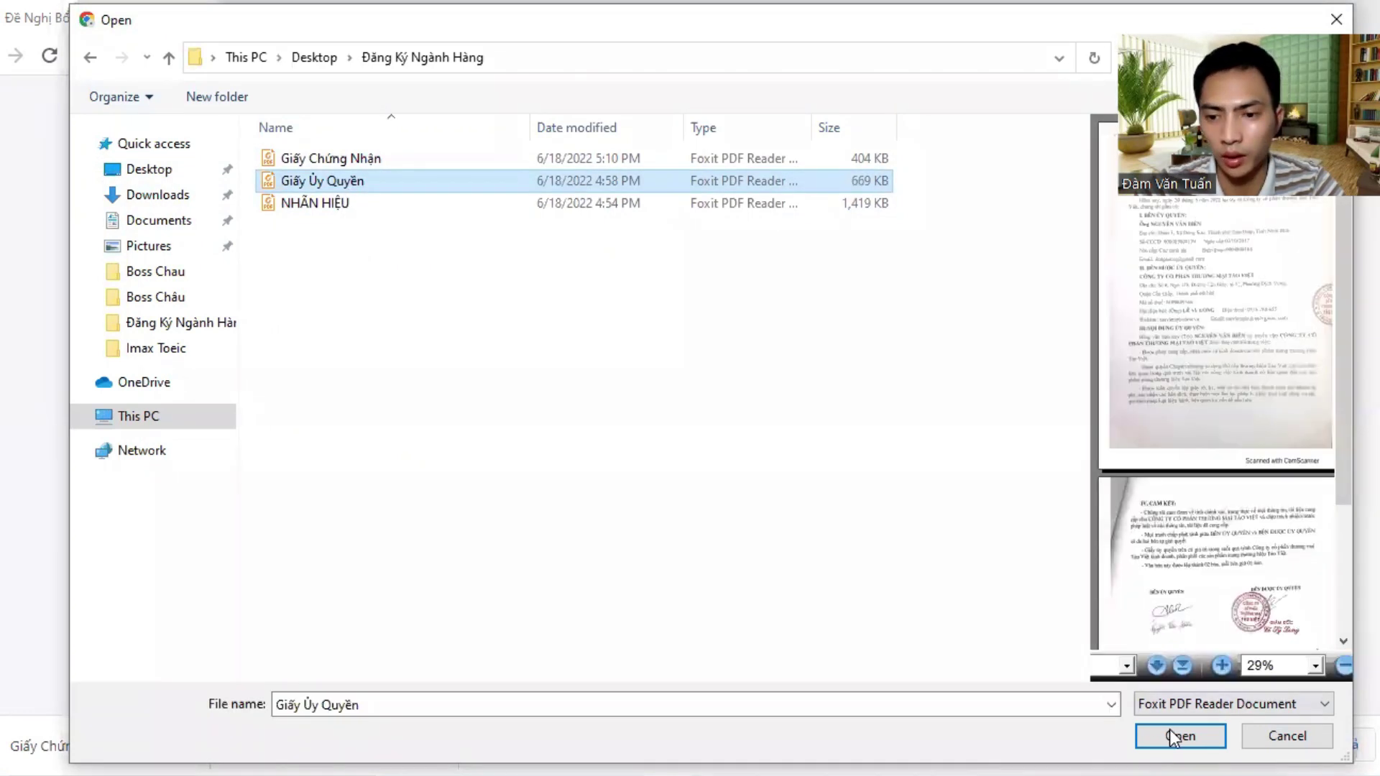
left_click(1174, 735)
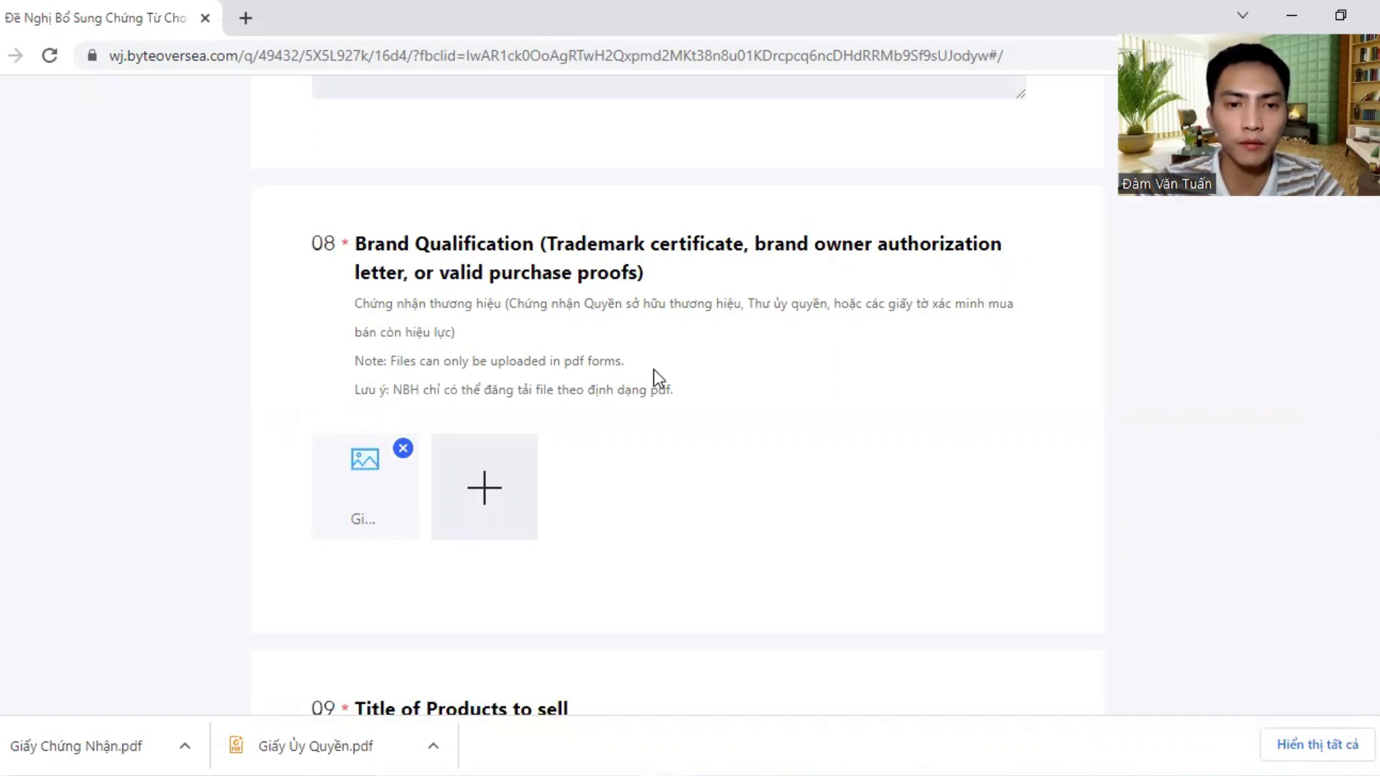
- Copy the five product names under Tên Sản Phẩm Đăng Bán in the Word notes into the Title of Products to sell answer
scroll(560, 369, "down", 3)
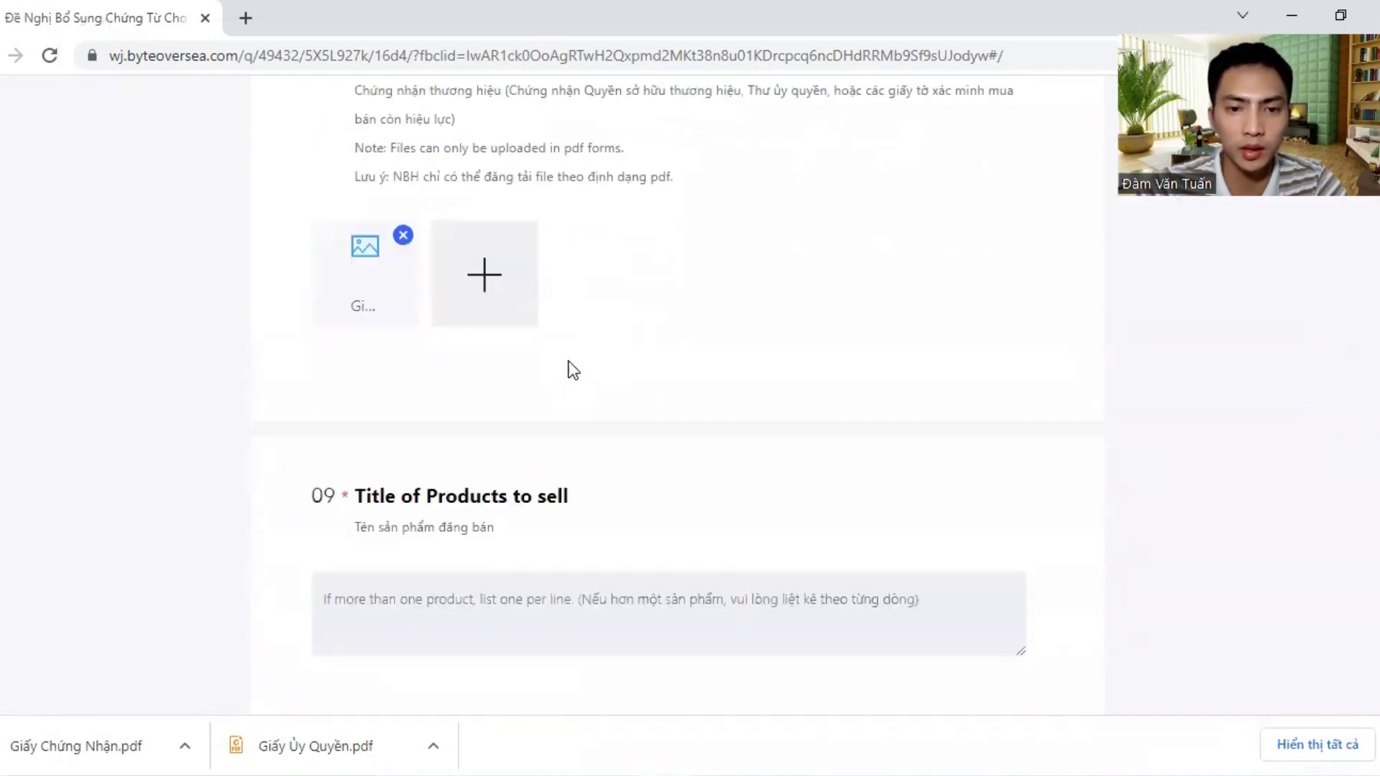
scroll(607, 362, "down", 3)
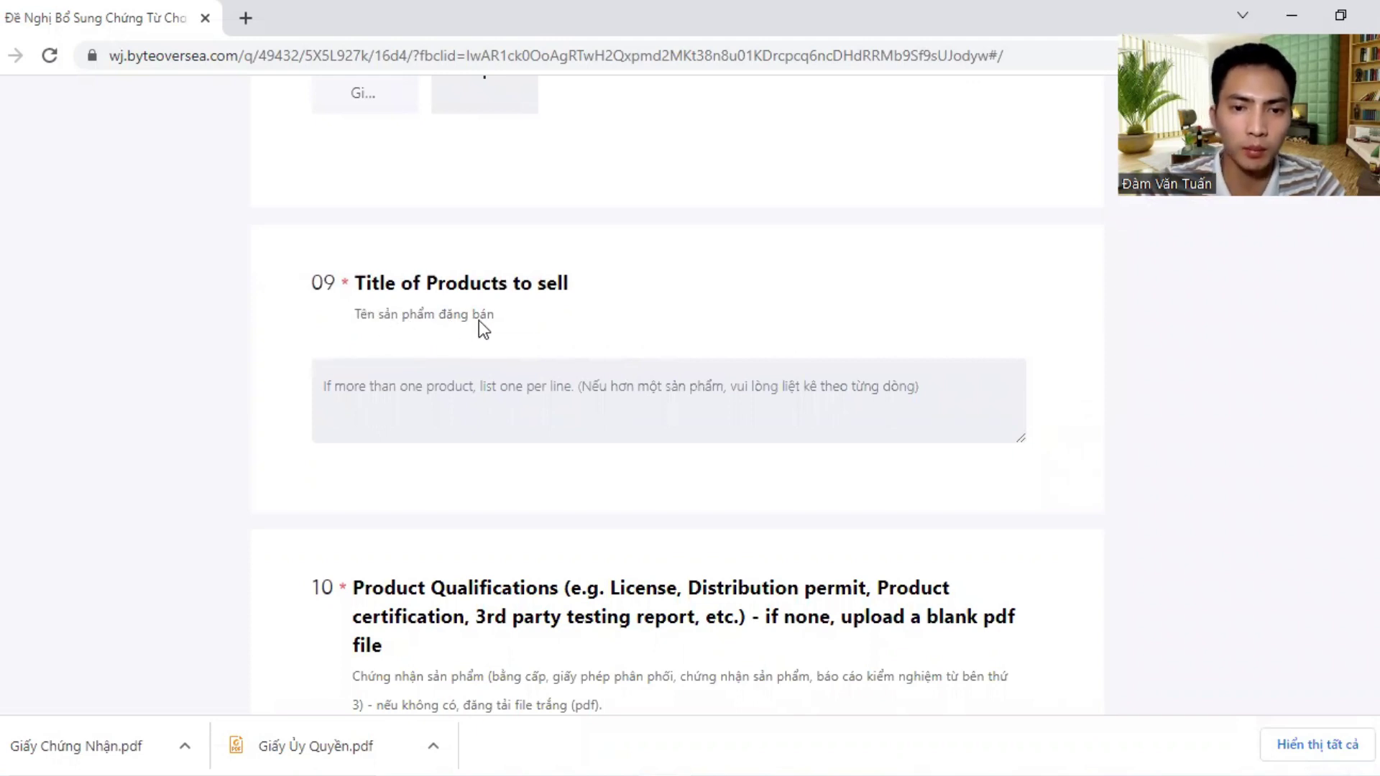
left_click(391, 386)
left_click(1179, 421)
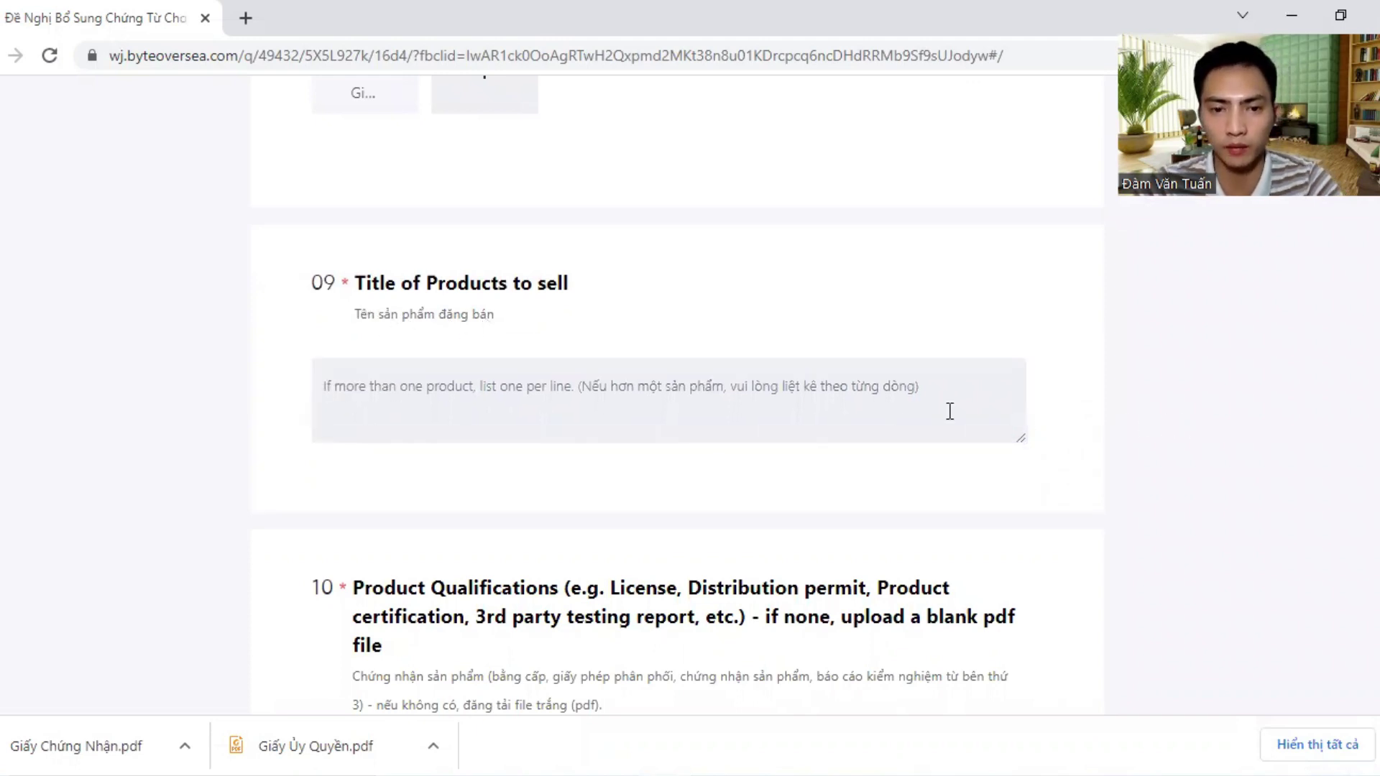
key("alt+Tab")
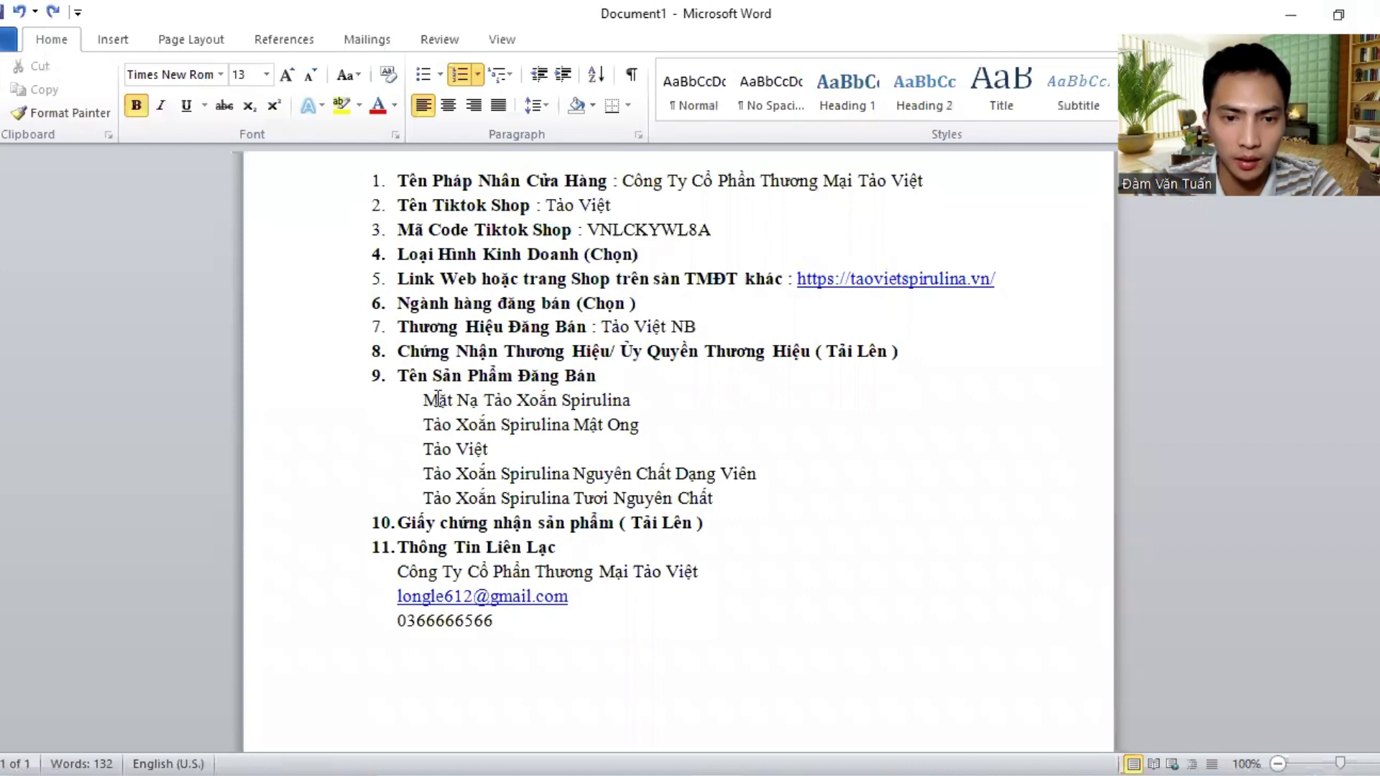
left_click_drag(745, 499, 435, 401)
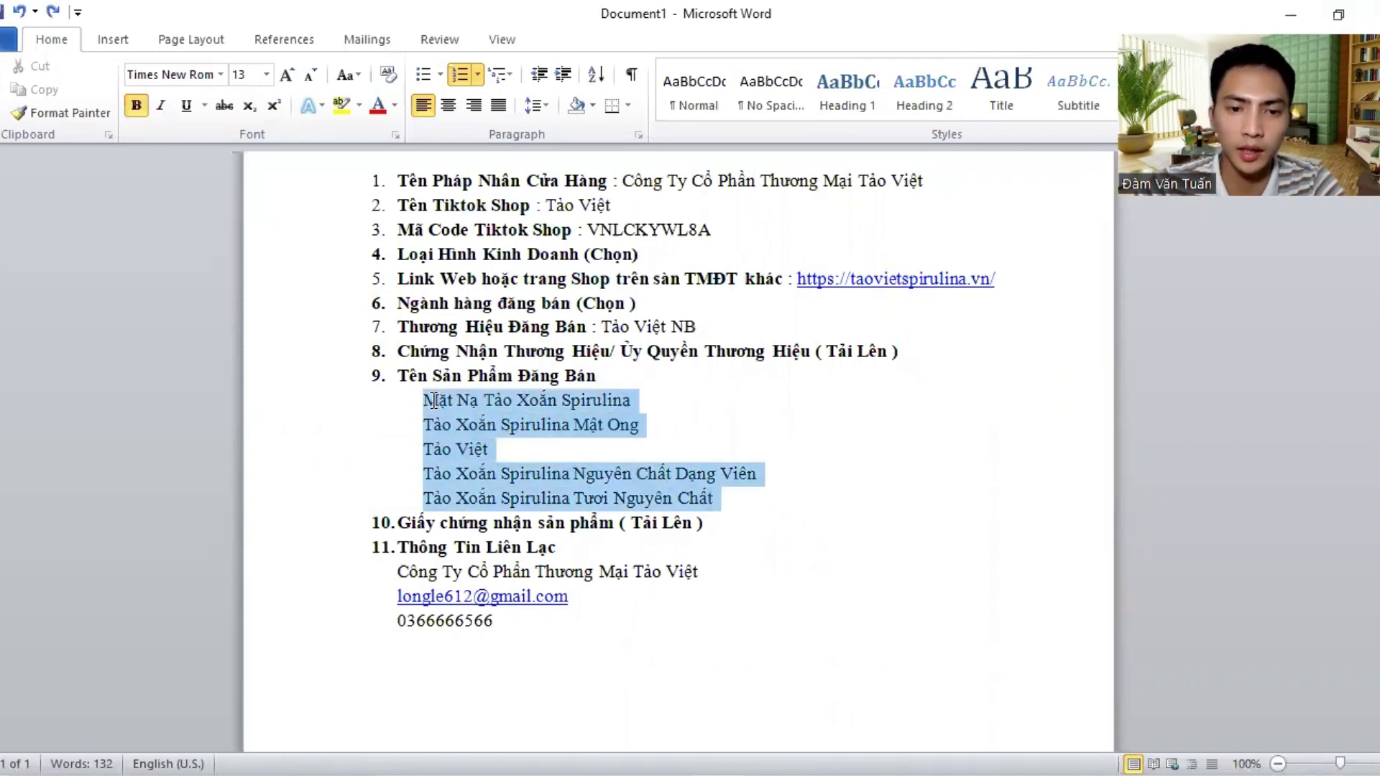
right_click(477, 421)
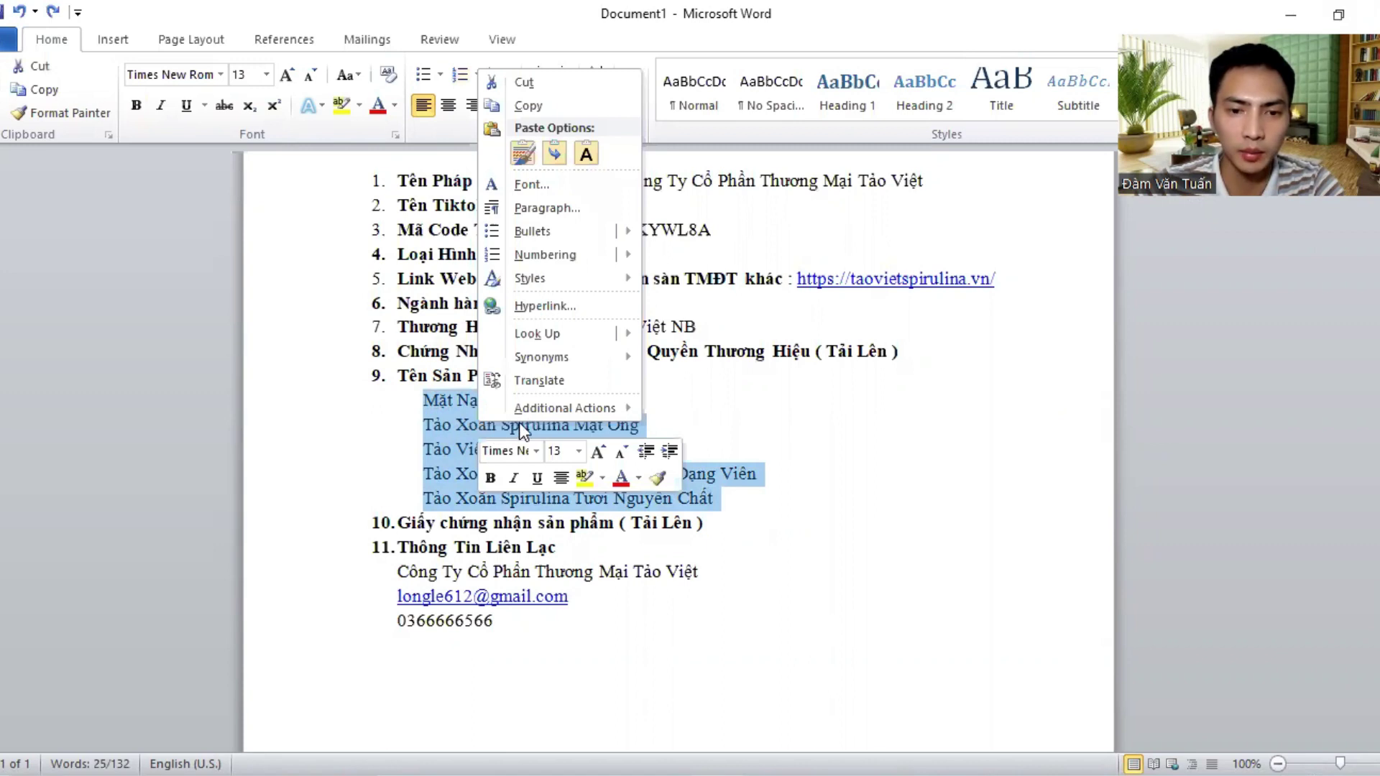
left_click(537, 105)
key("alt+Tab")
left_click(410, 395)
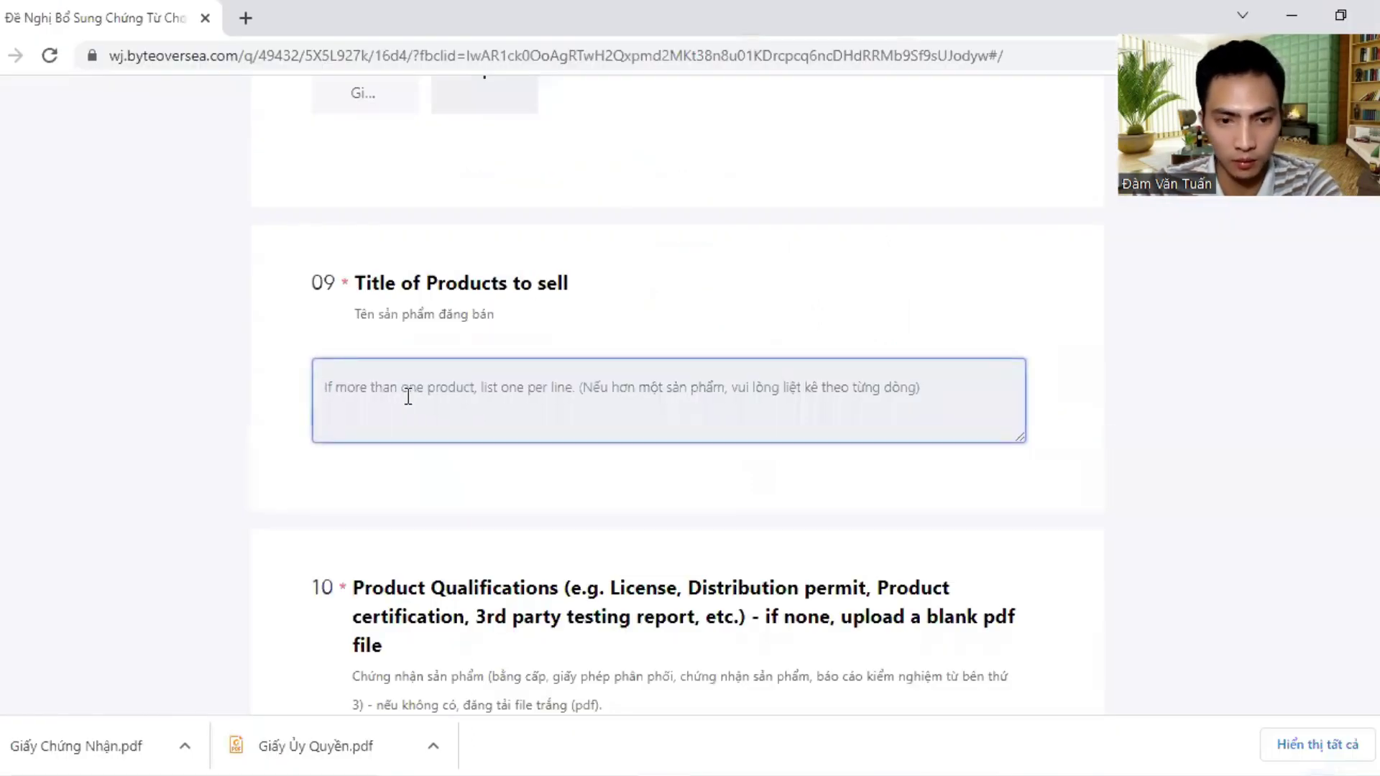
key("ctrl+v")
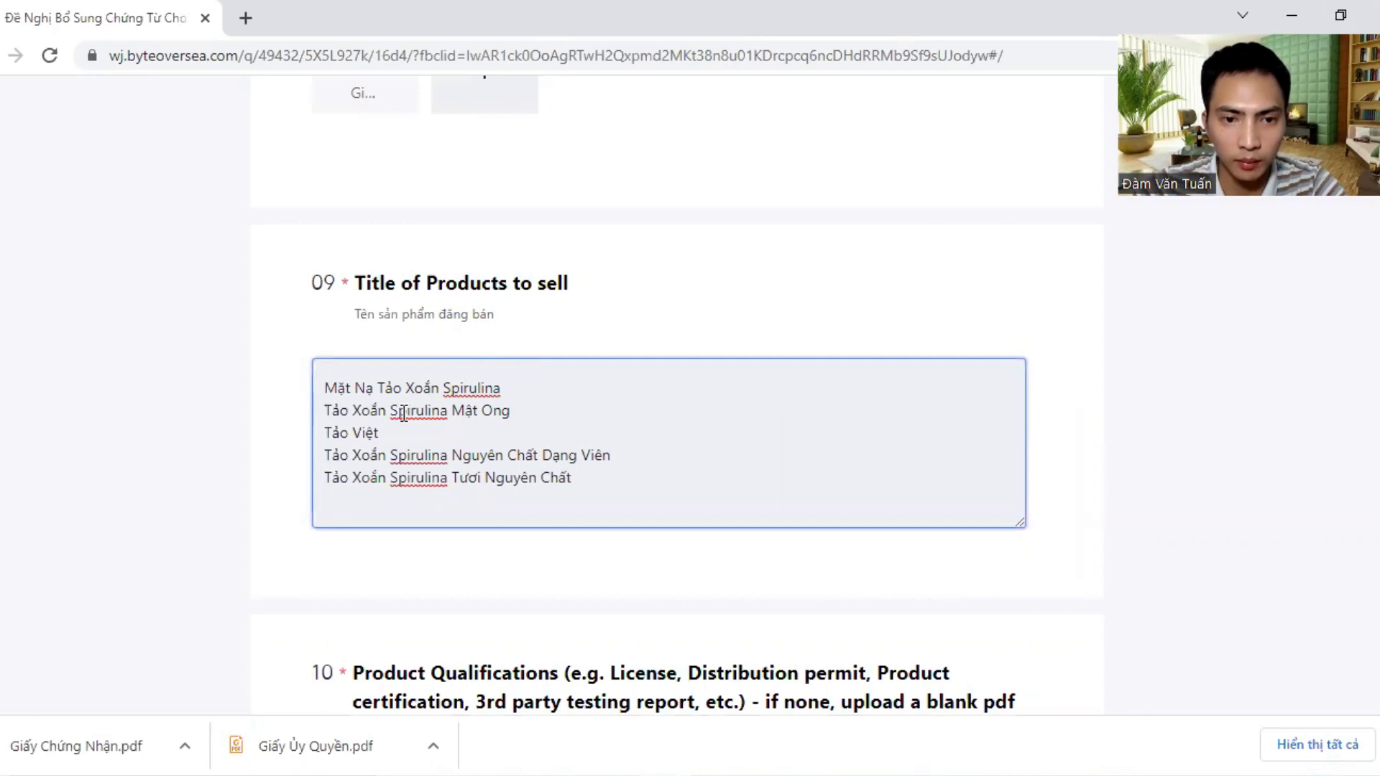
- Remove the trailing blank line from the product titles and upload the PDF Giấy Chứng Nhận as the Product Qualifications document
key("BackSpace")
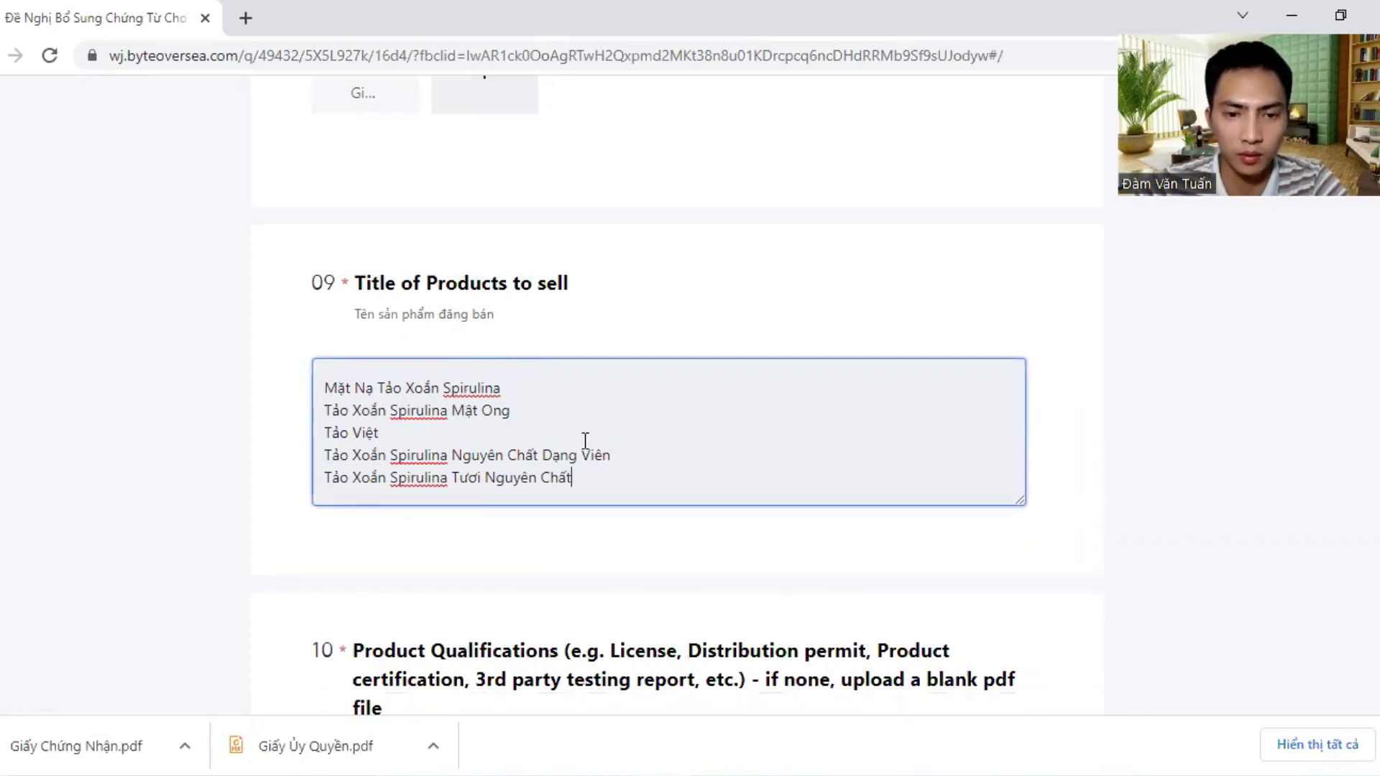
scroll(582, 439, "down", 3)
scroll(566, 409, "down", 3)
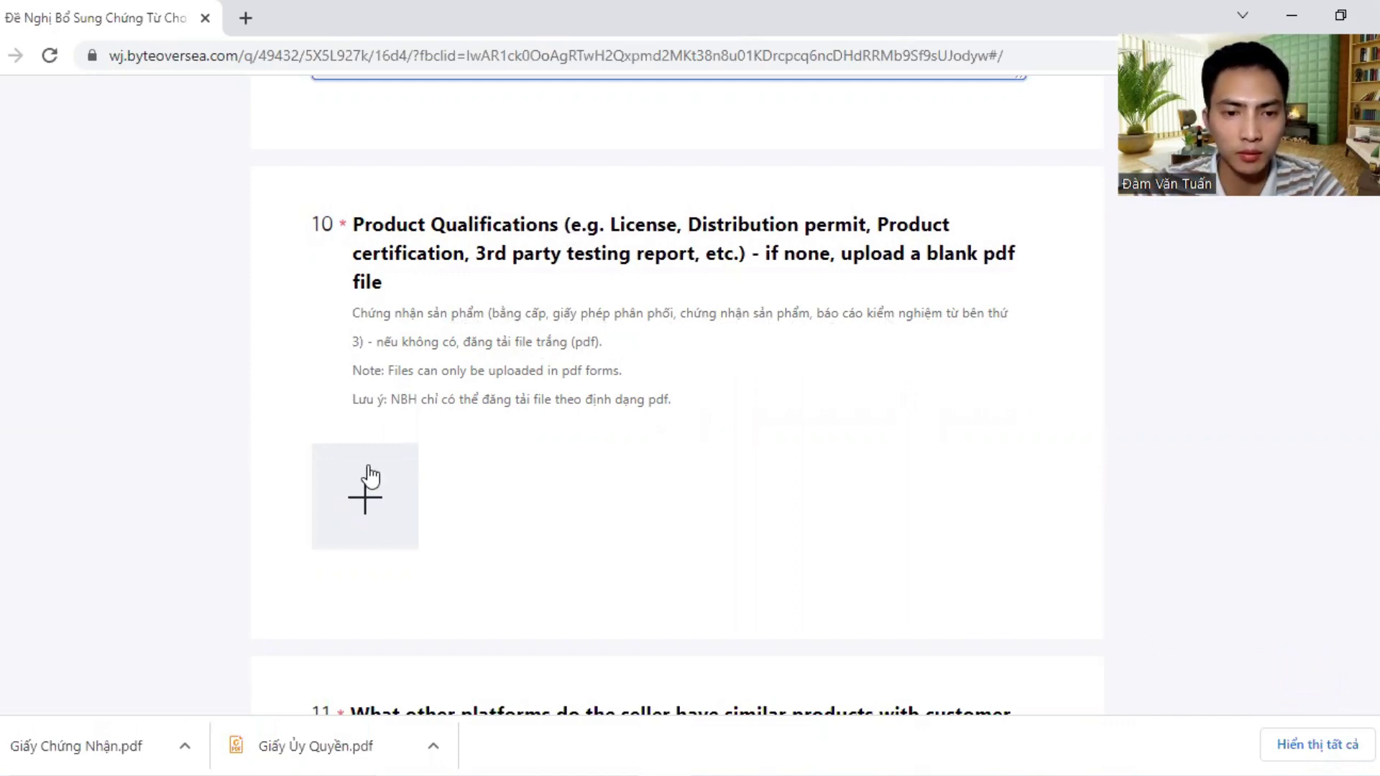
scroll(364, 391, "down", 1)
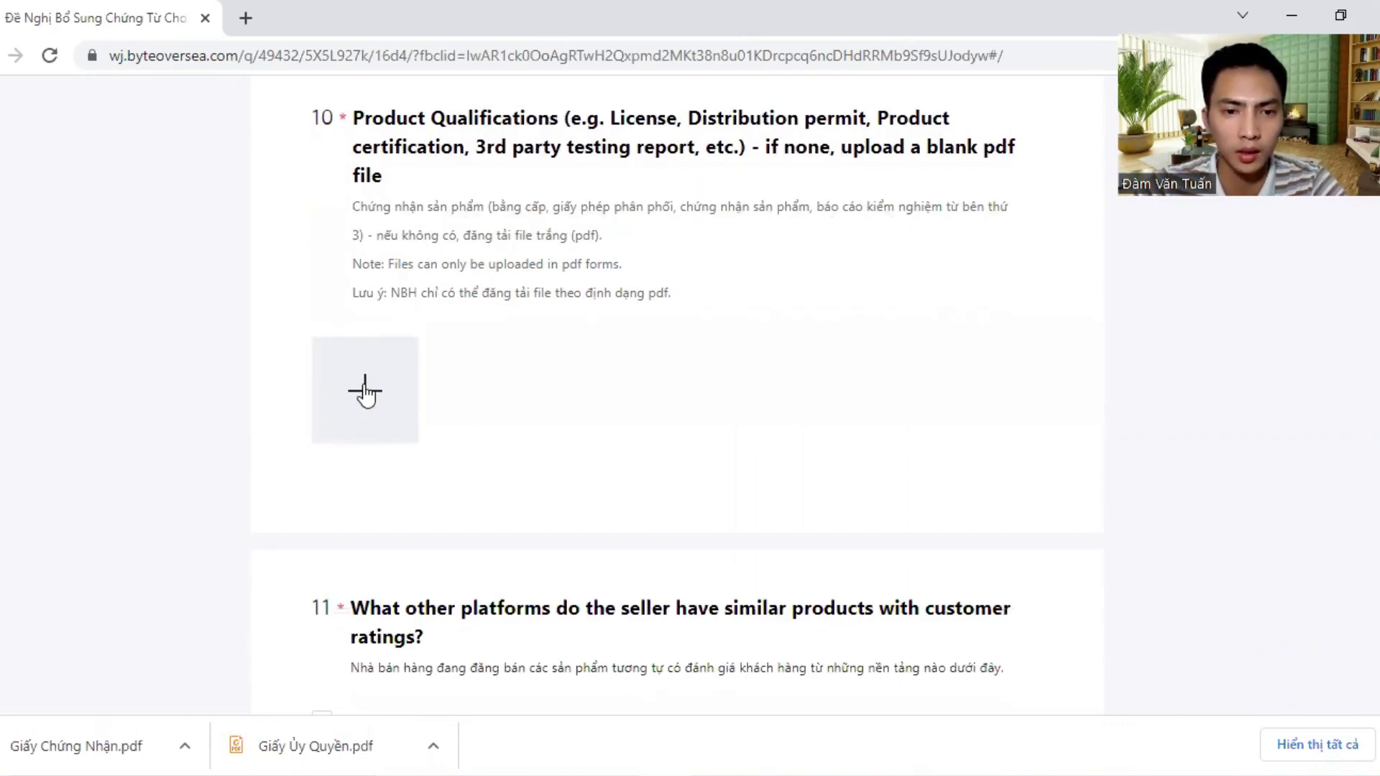
left_click(364, 390)
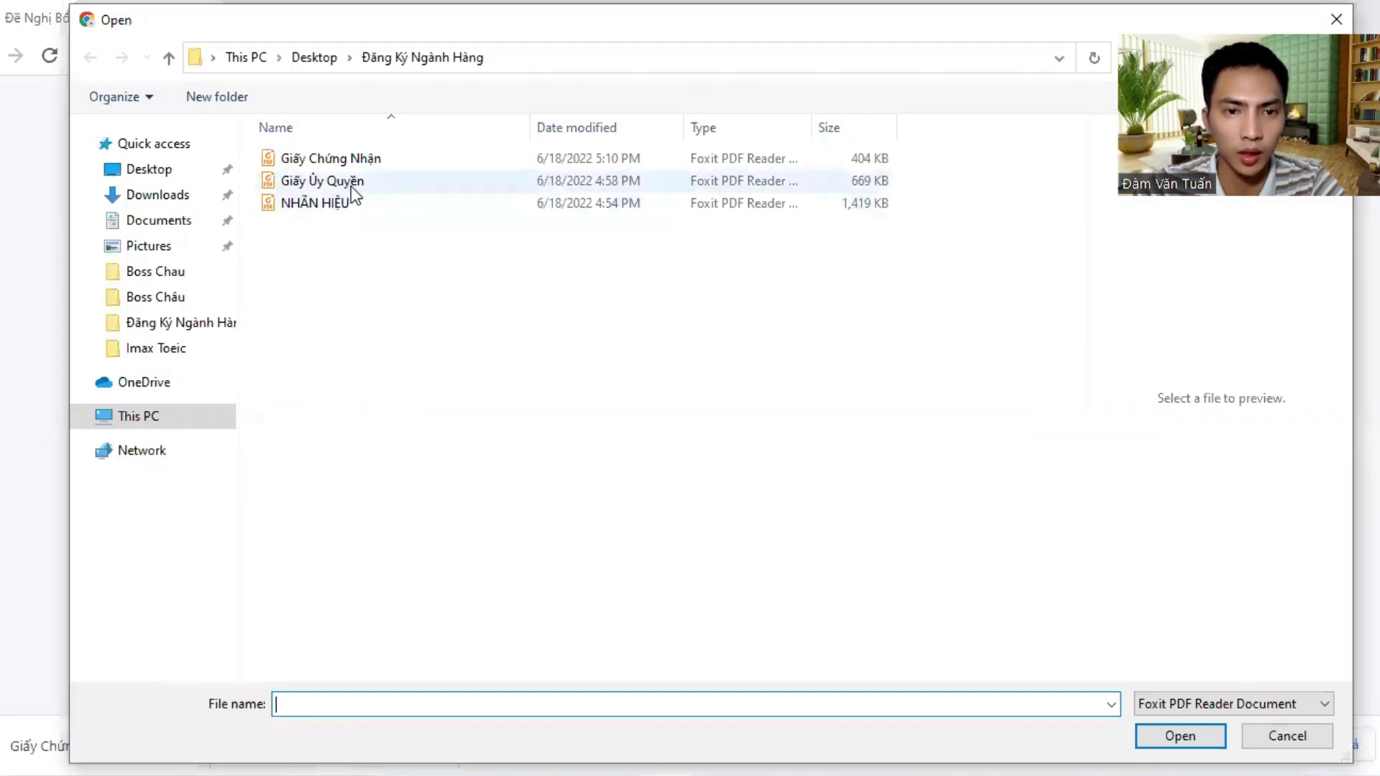
left_click(340, 159)
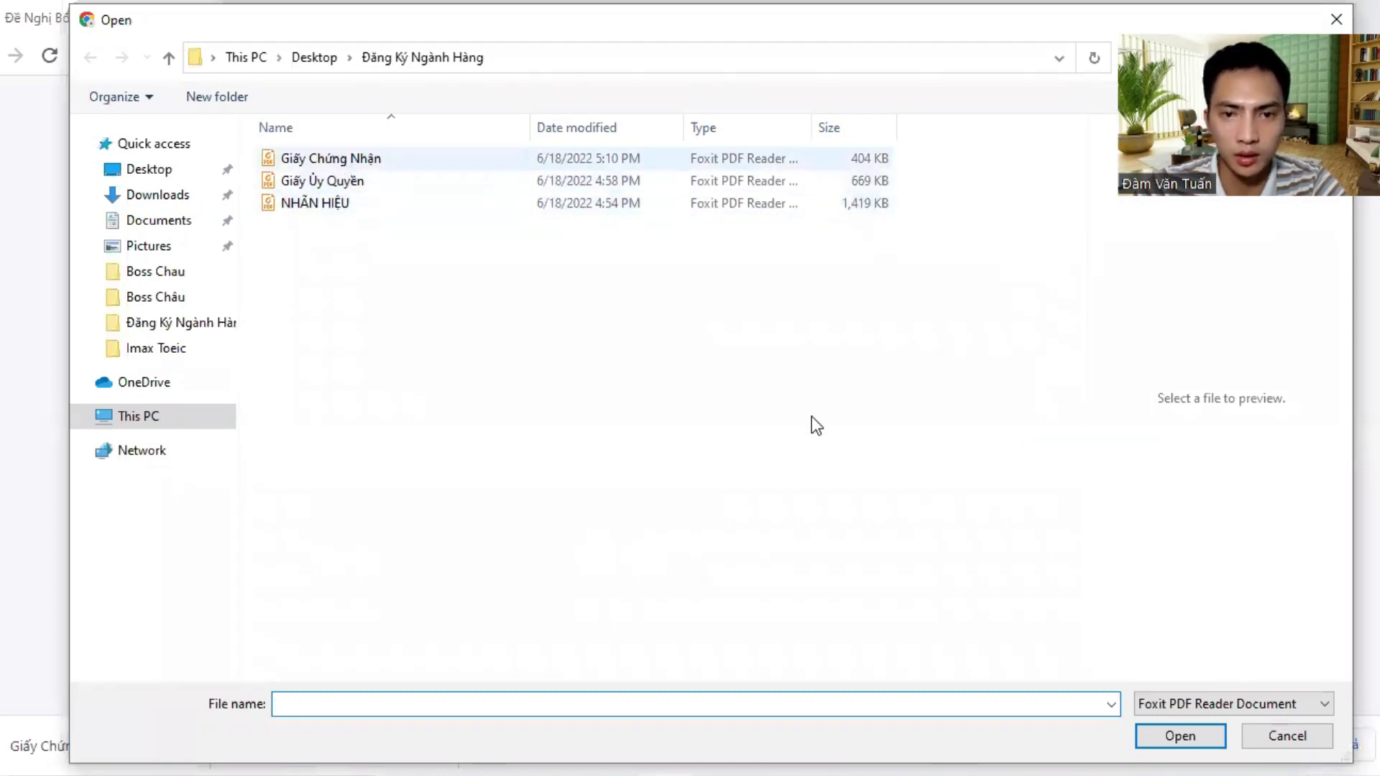
left_click(1178, 736)
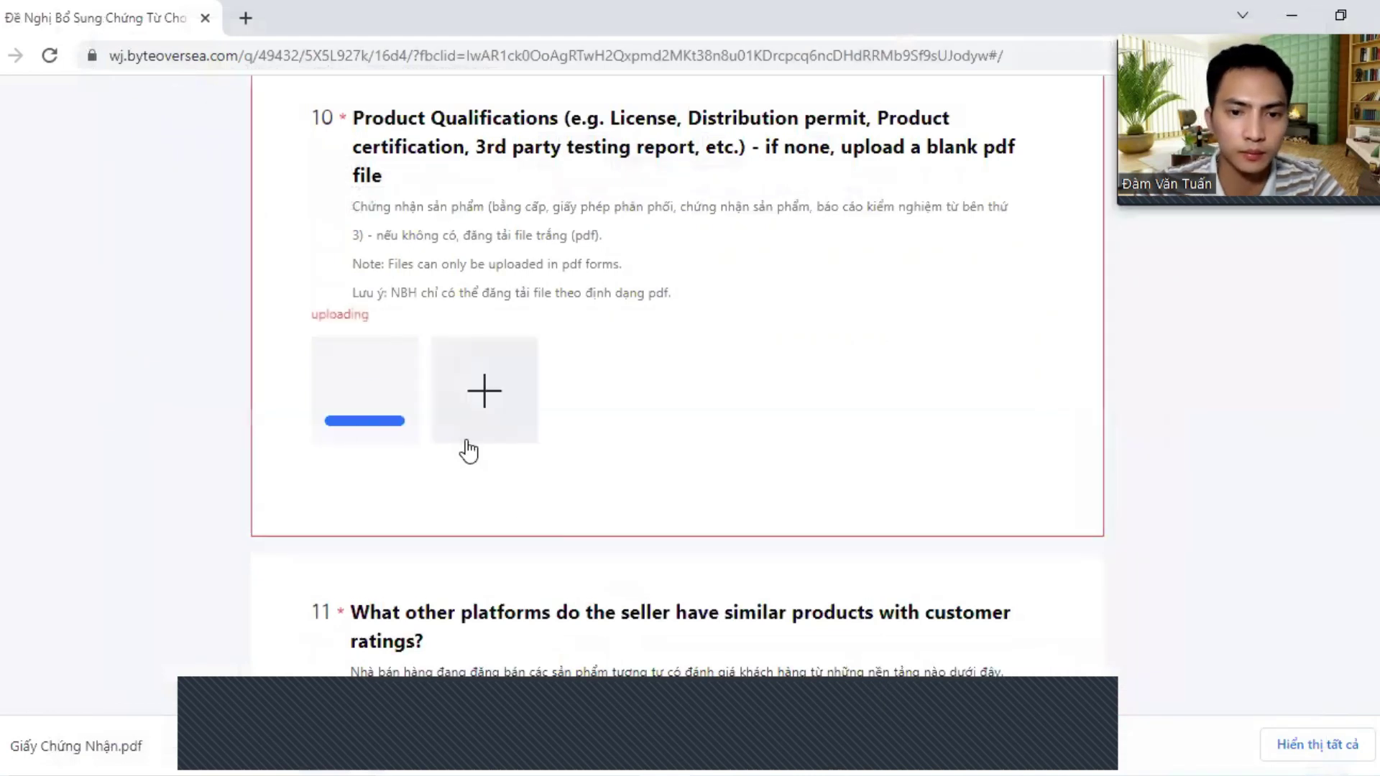
- Select Other as the platform where the seller has similar products with customer ratings
scroll(493, 431, "down", 4)
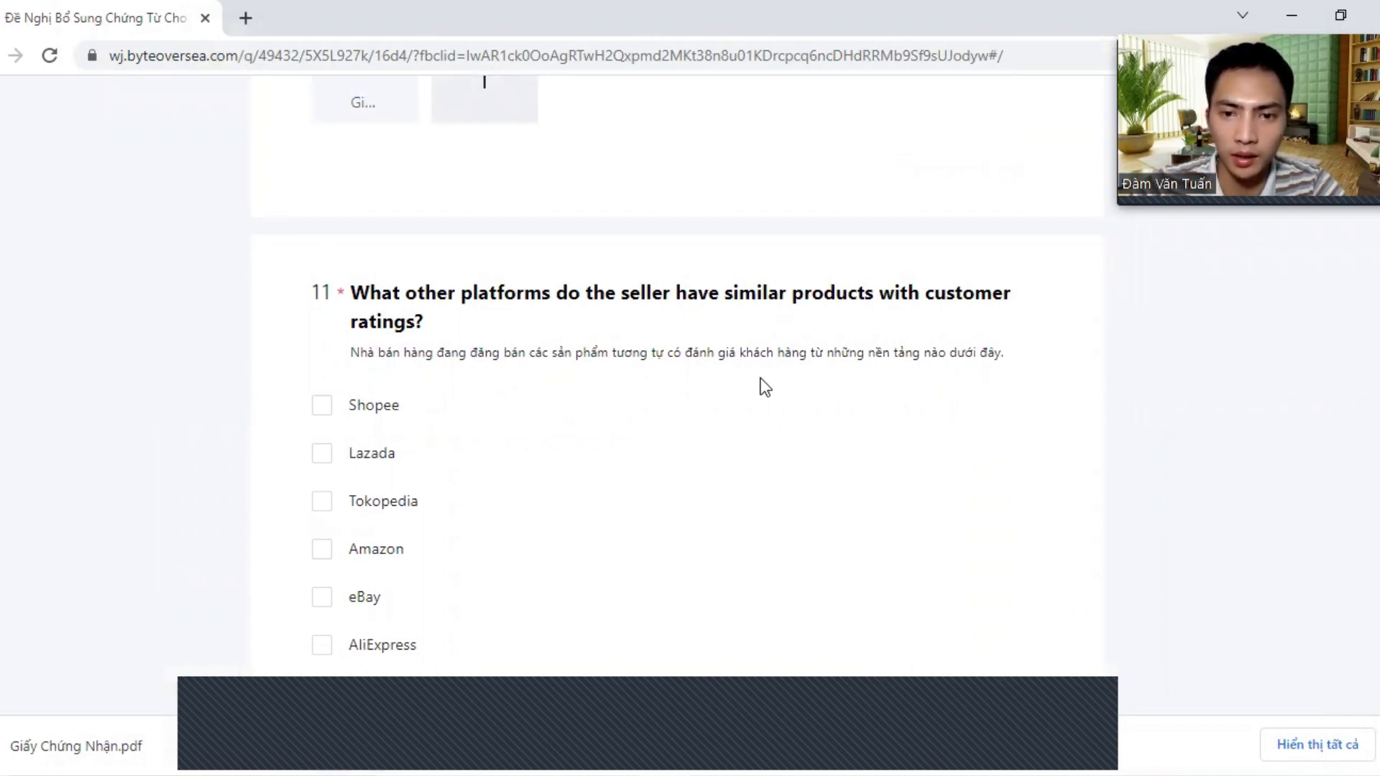
scroll(773, 363, "down", 3)
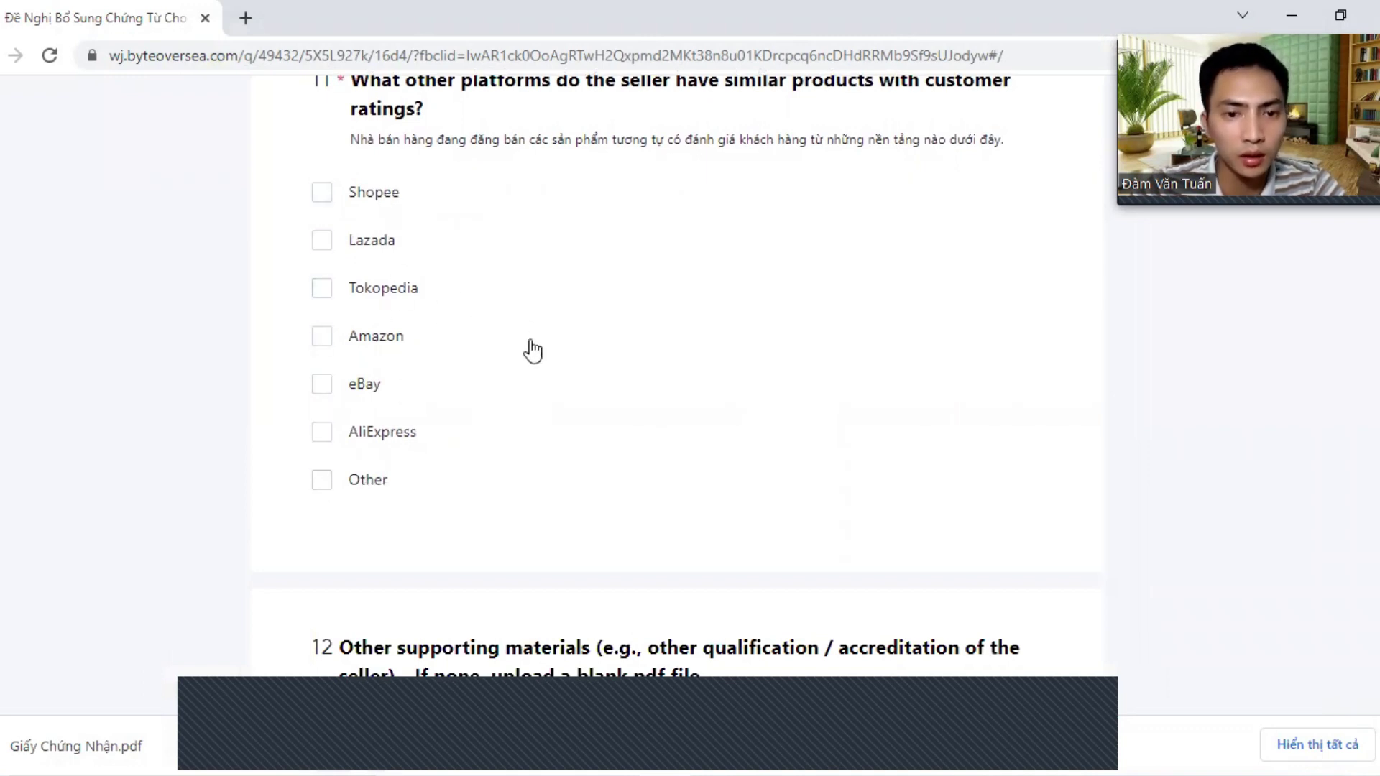
scroll(431, 367, "up", 1)
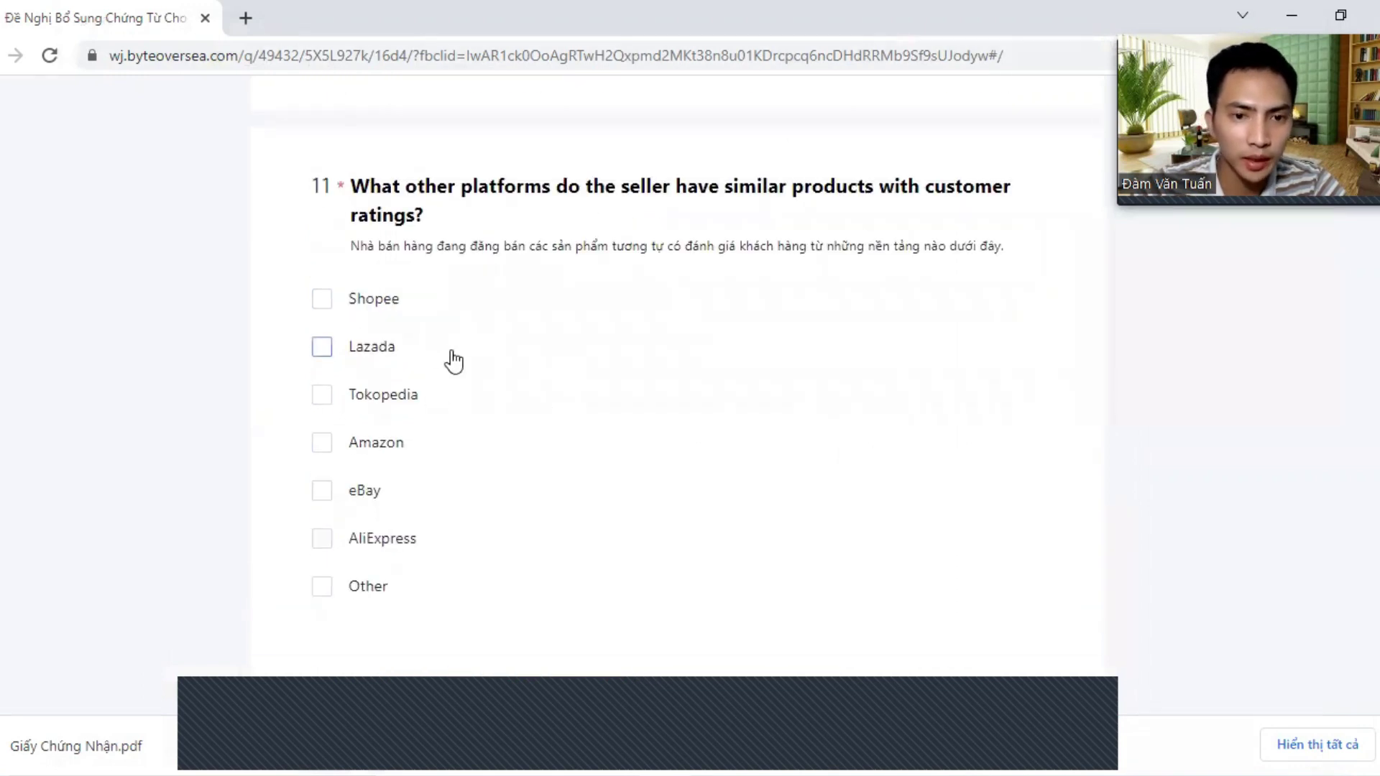
scroll(483, 370, "down", 1)
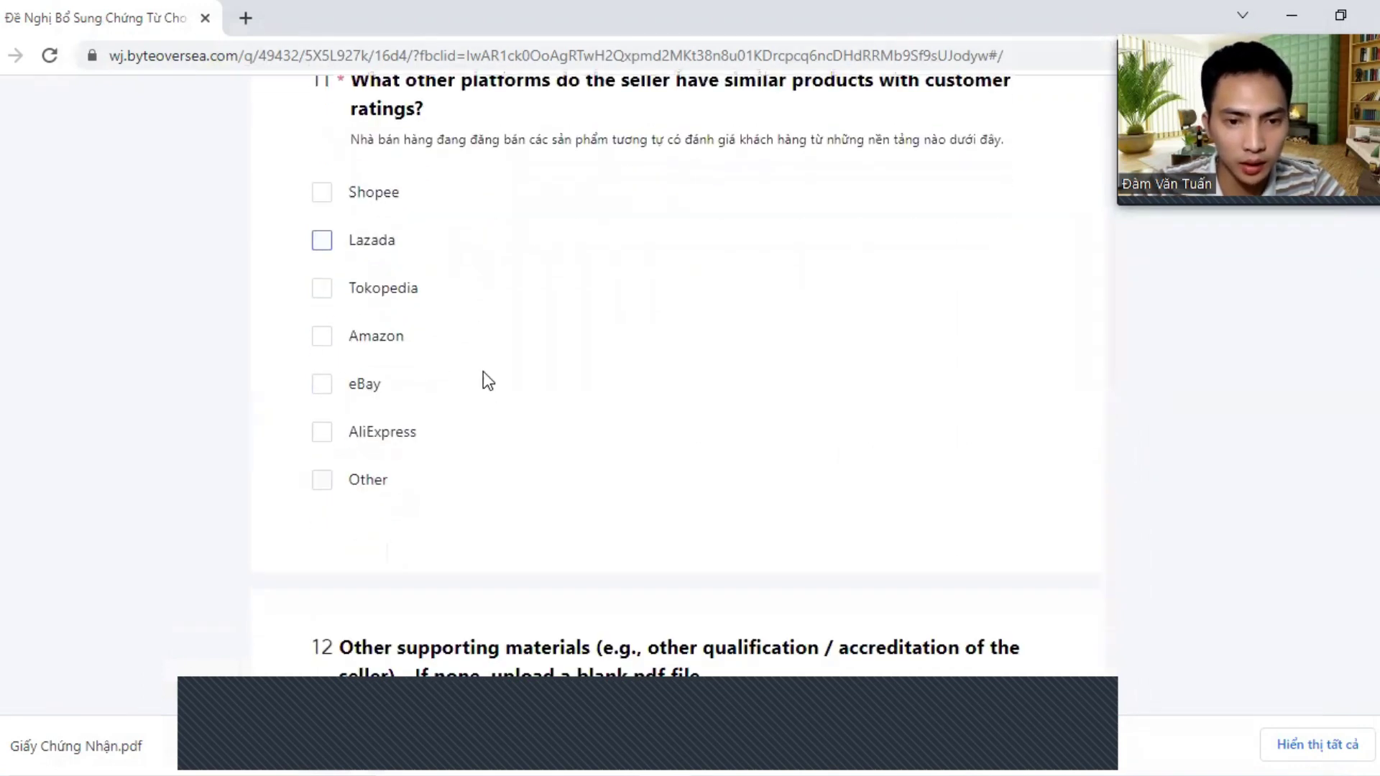
left_click(355, 486)
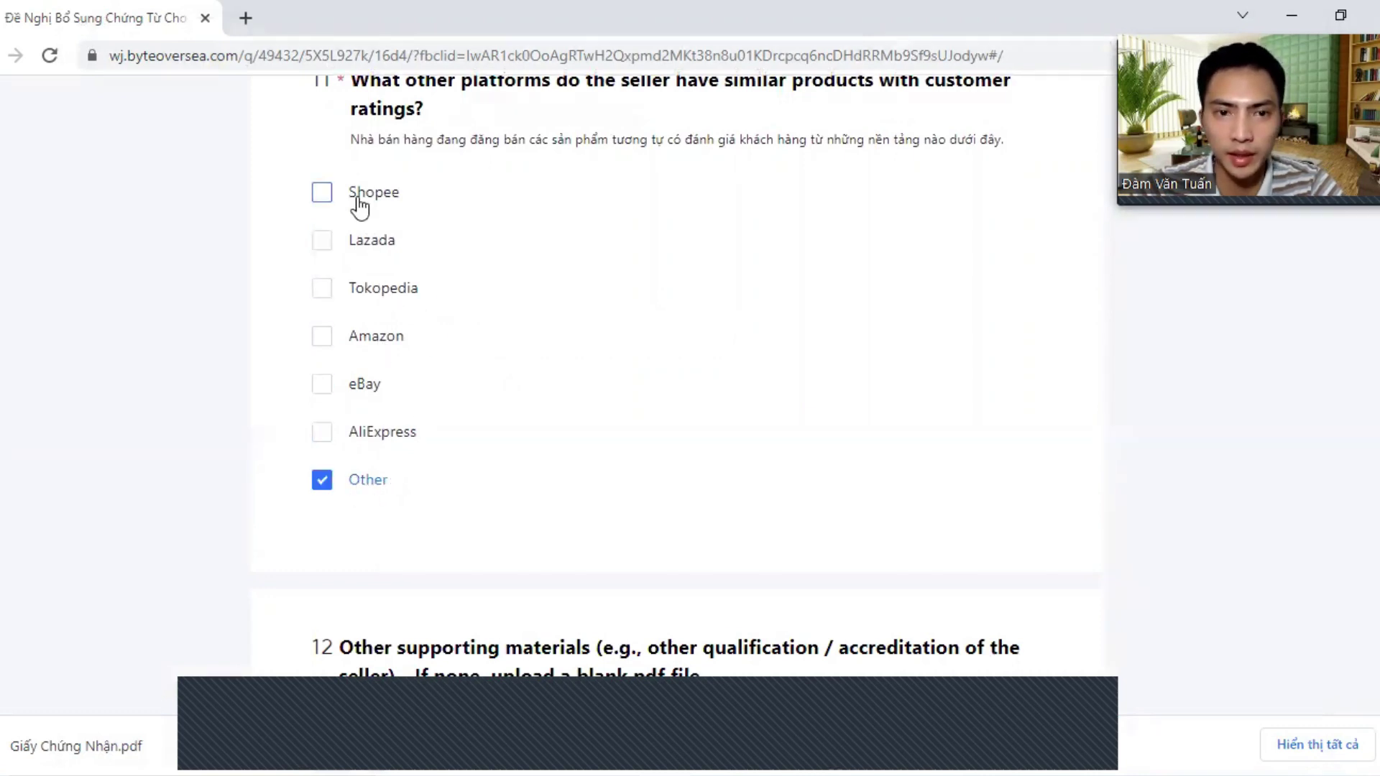
- Leave Other supporting materials empty and set how the seller knows about the submission link to Via TikTok Shop Account Managers
scroll(610, 460, "down", 3)
scroll(728, 410, "down", 3)
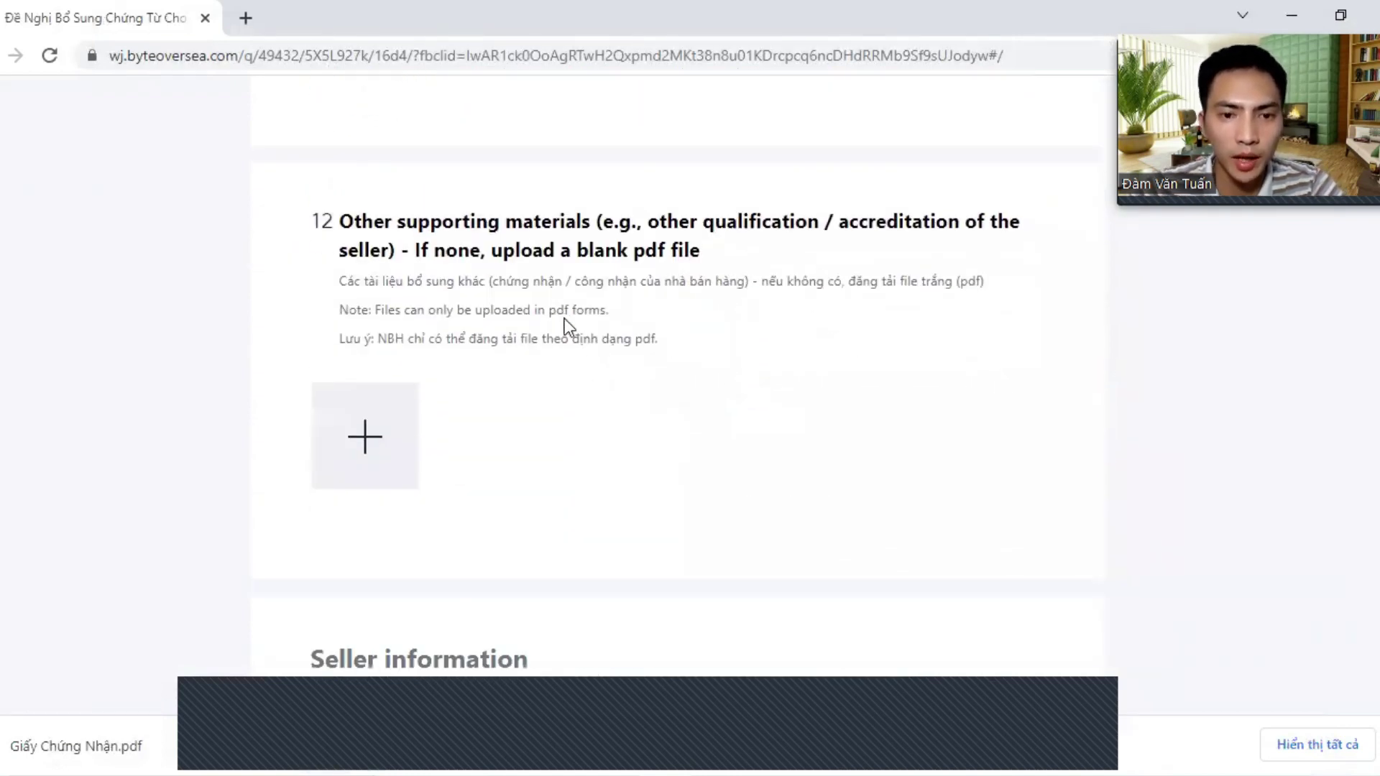
scroll(453, 338, "down", 2)
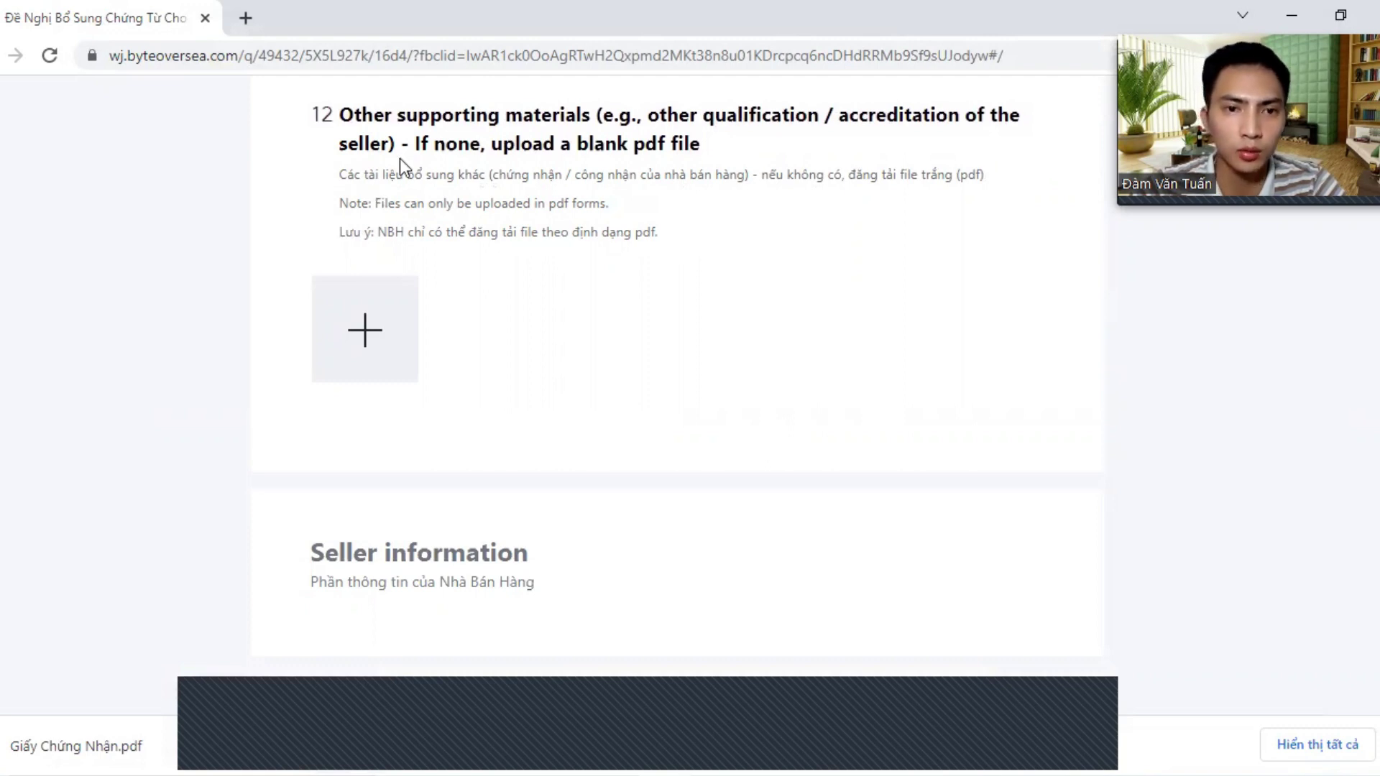
scroll(330, 173, "up", 6)
scroll(321, 364, "up", 5)
scroll(413, 360, "down", 12)
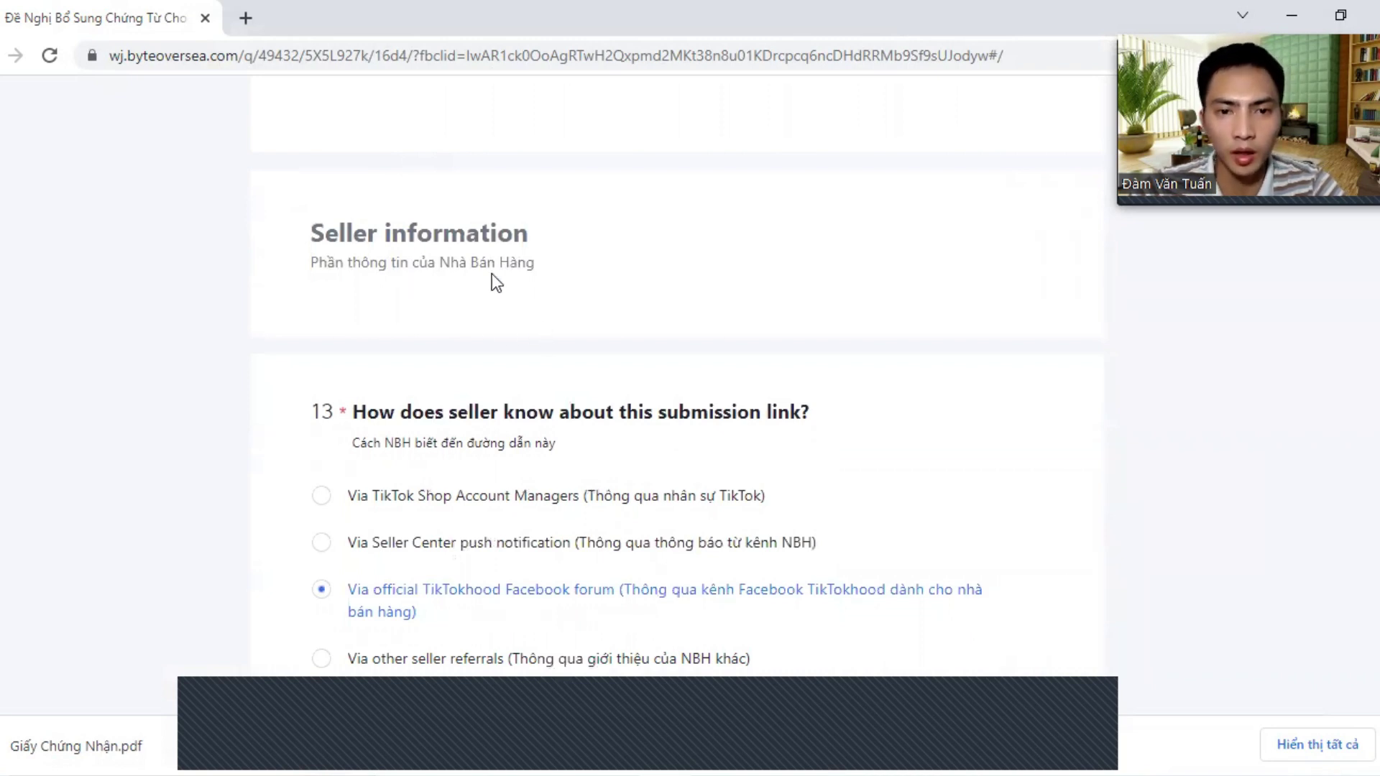
scroll(451, 252, "down", 2)
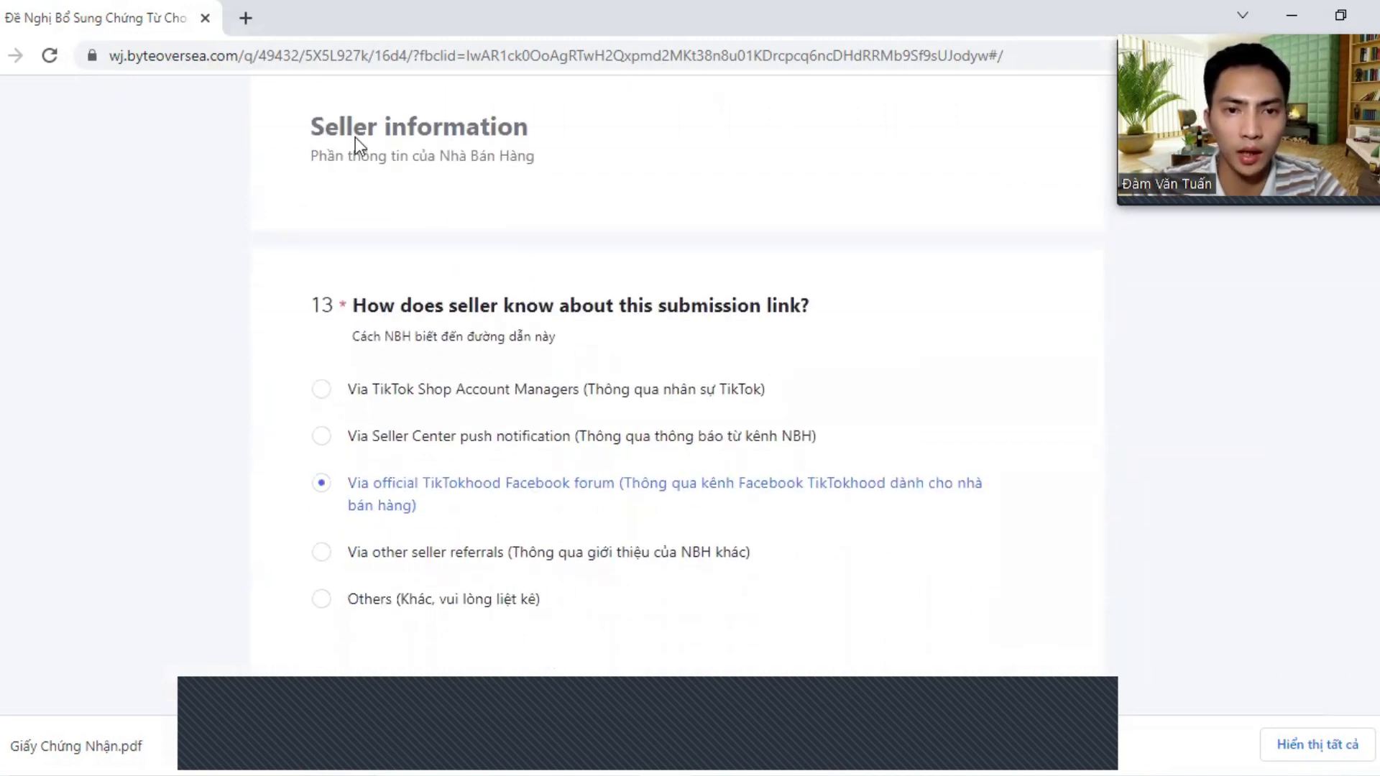
scroll(515, 252, "down", 2)
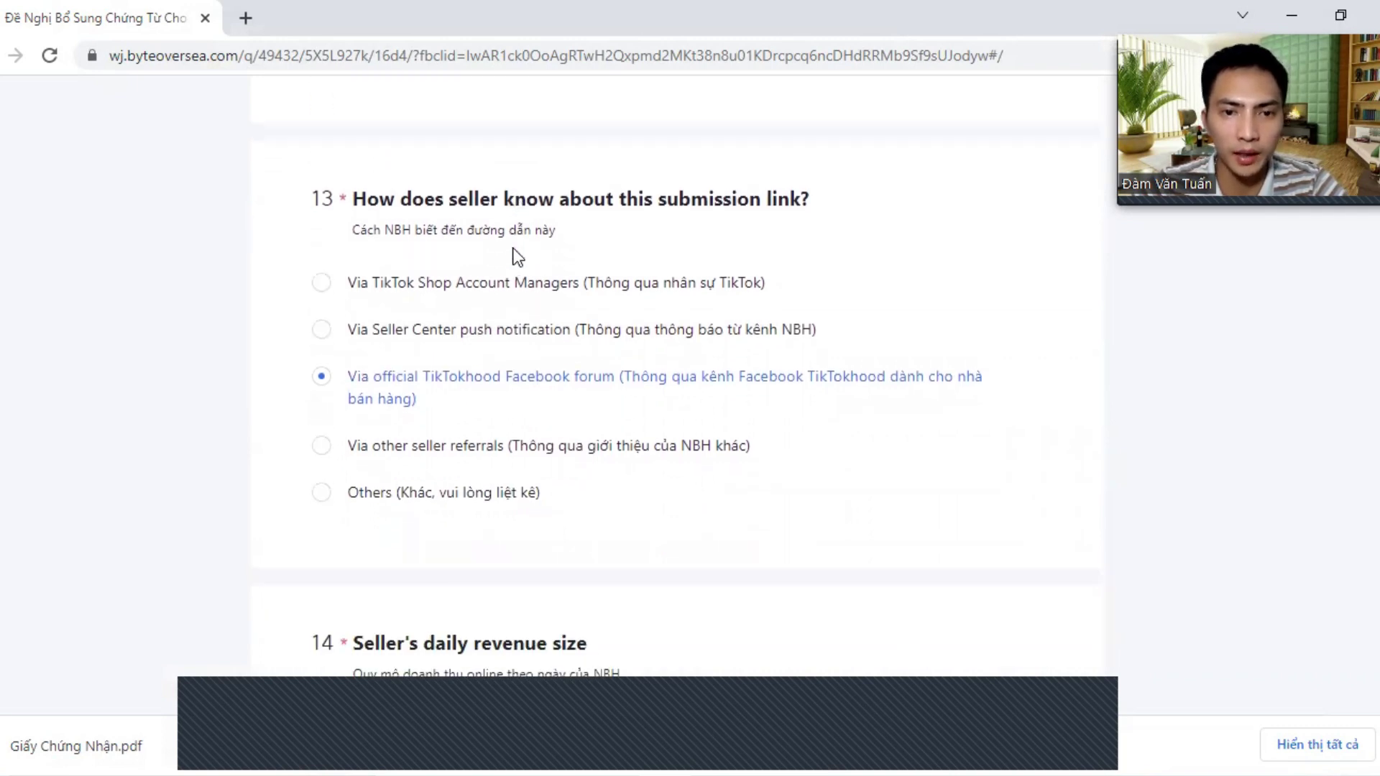
scroll(457, 281, "down", 2)
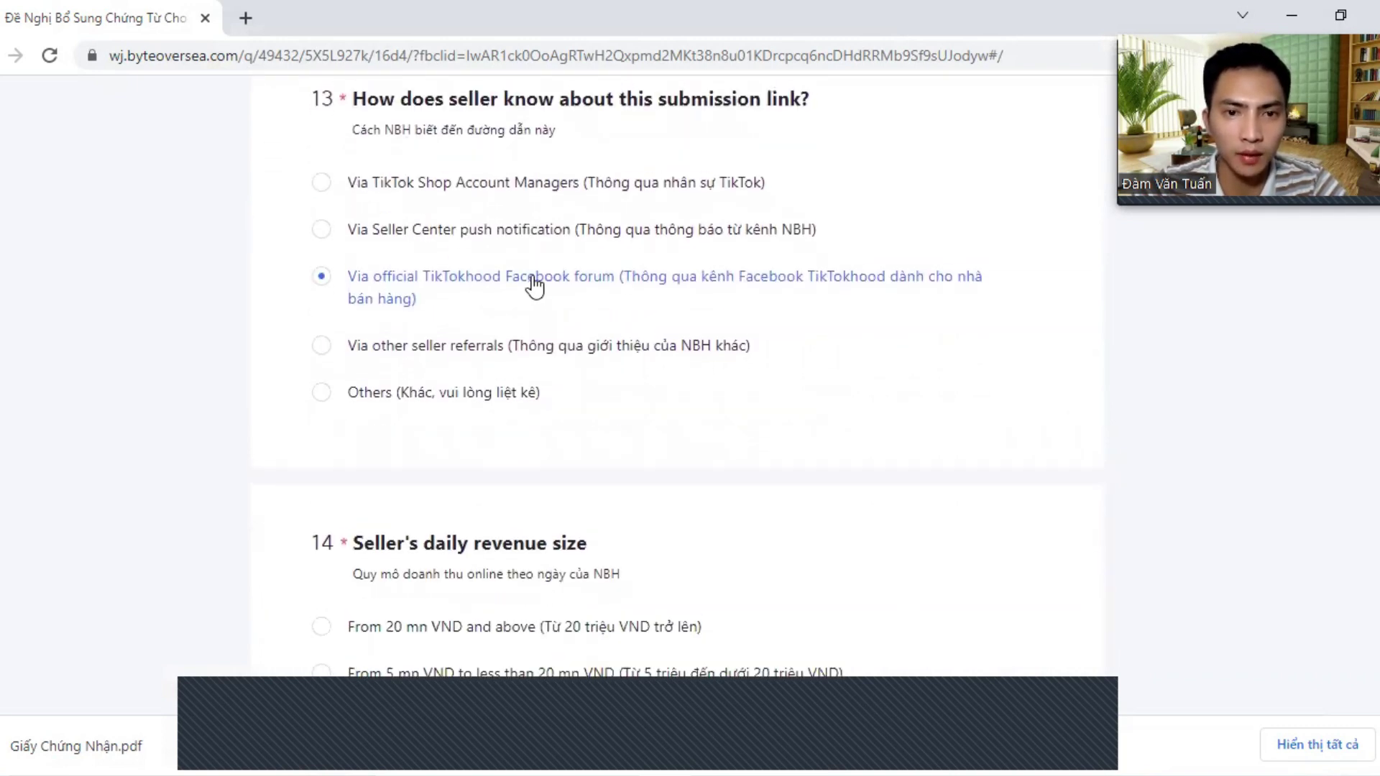
scroll(535, 286, "up", 2)
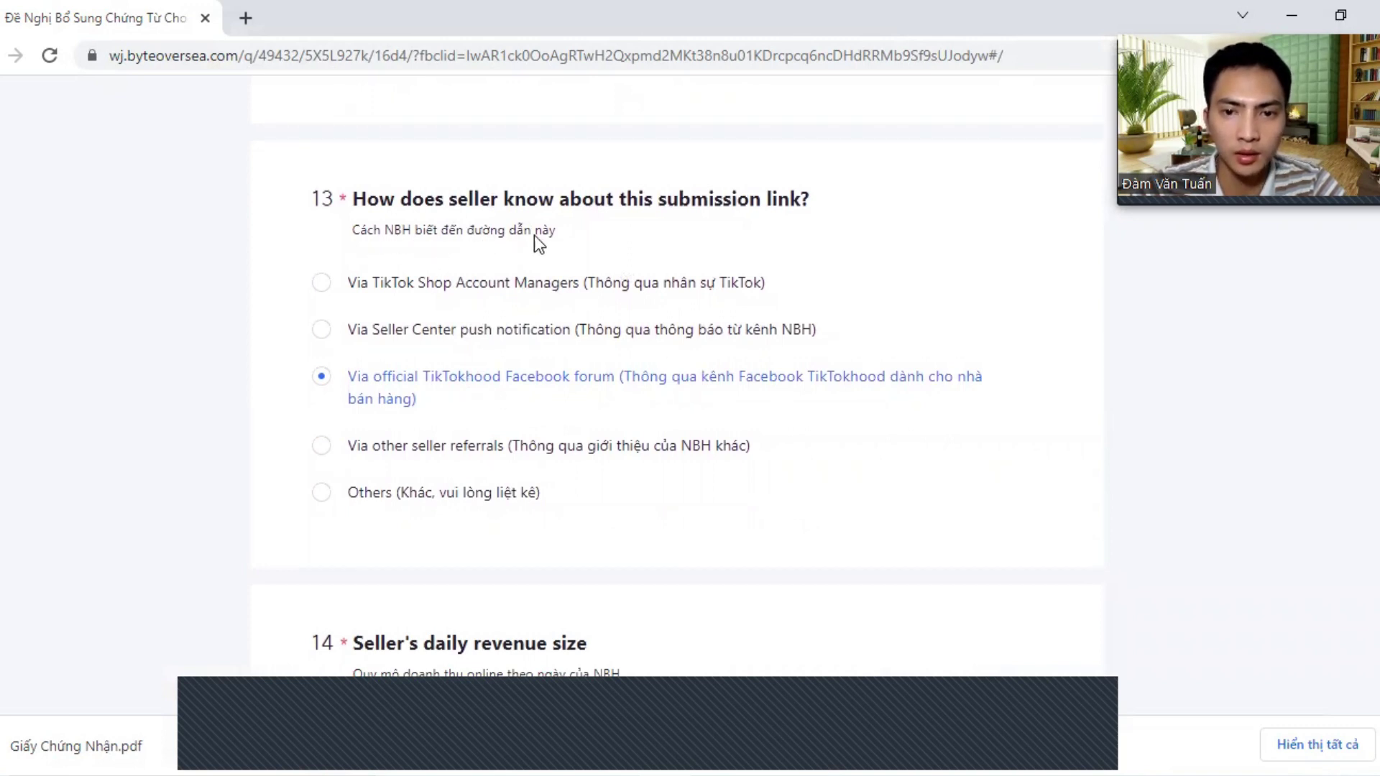
left_click(362, 287)
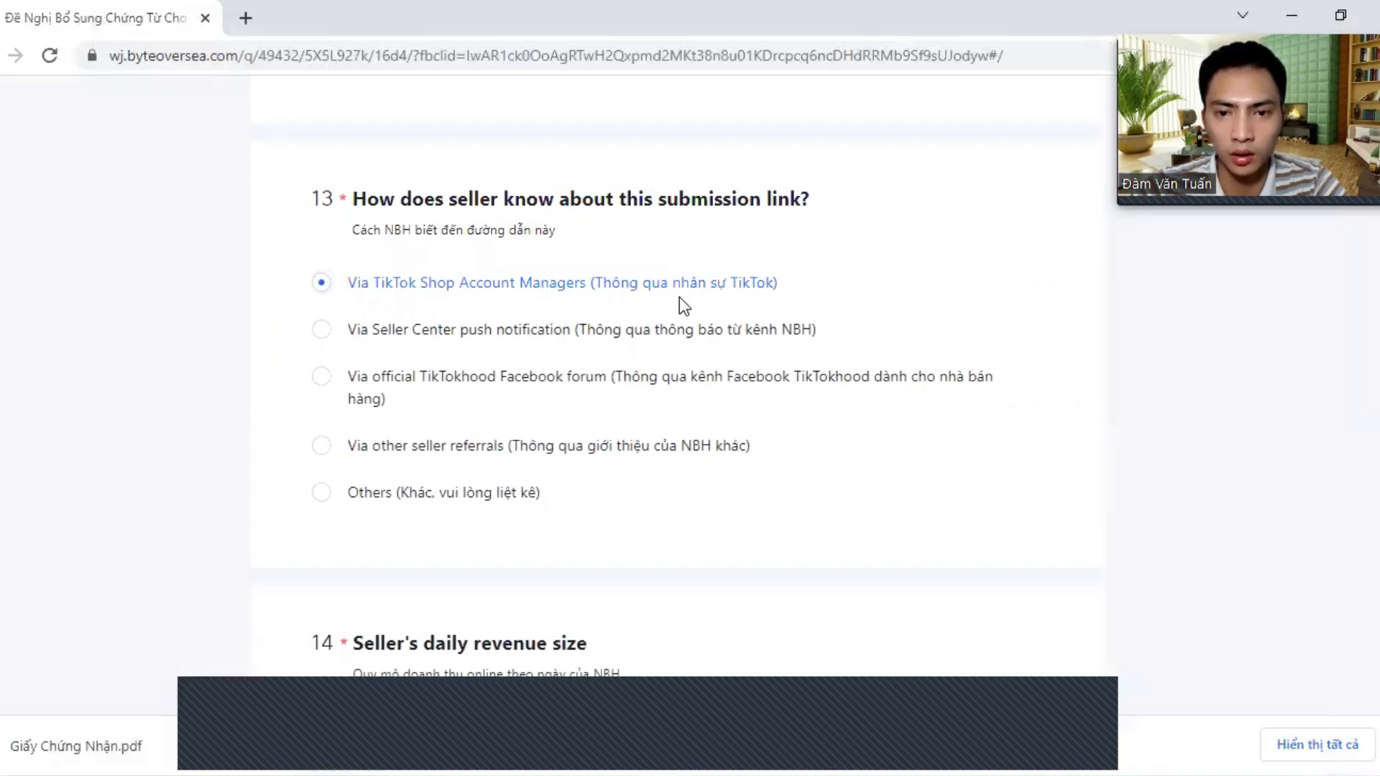
- Set the seller's daily revenue size to From 20 mn VND and above
scroll(664, 344, "down", 3)
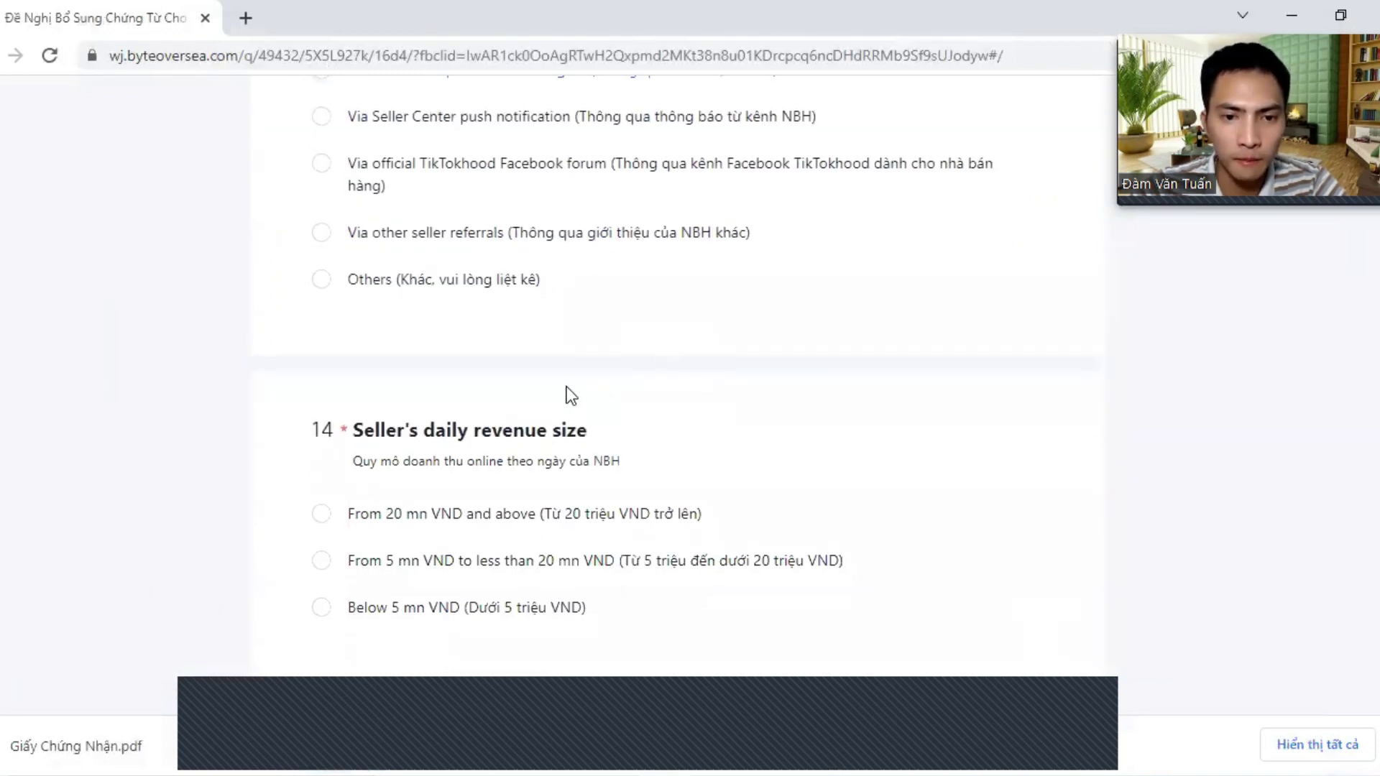
scroll(567, 395, "down", 3)
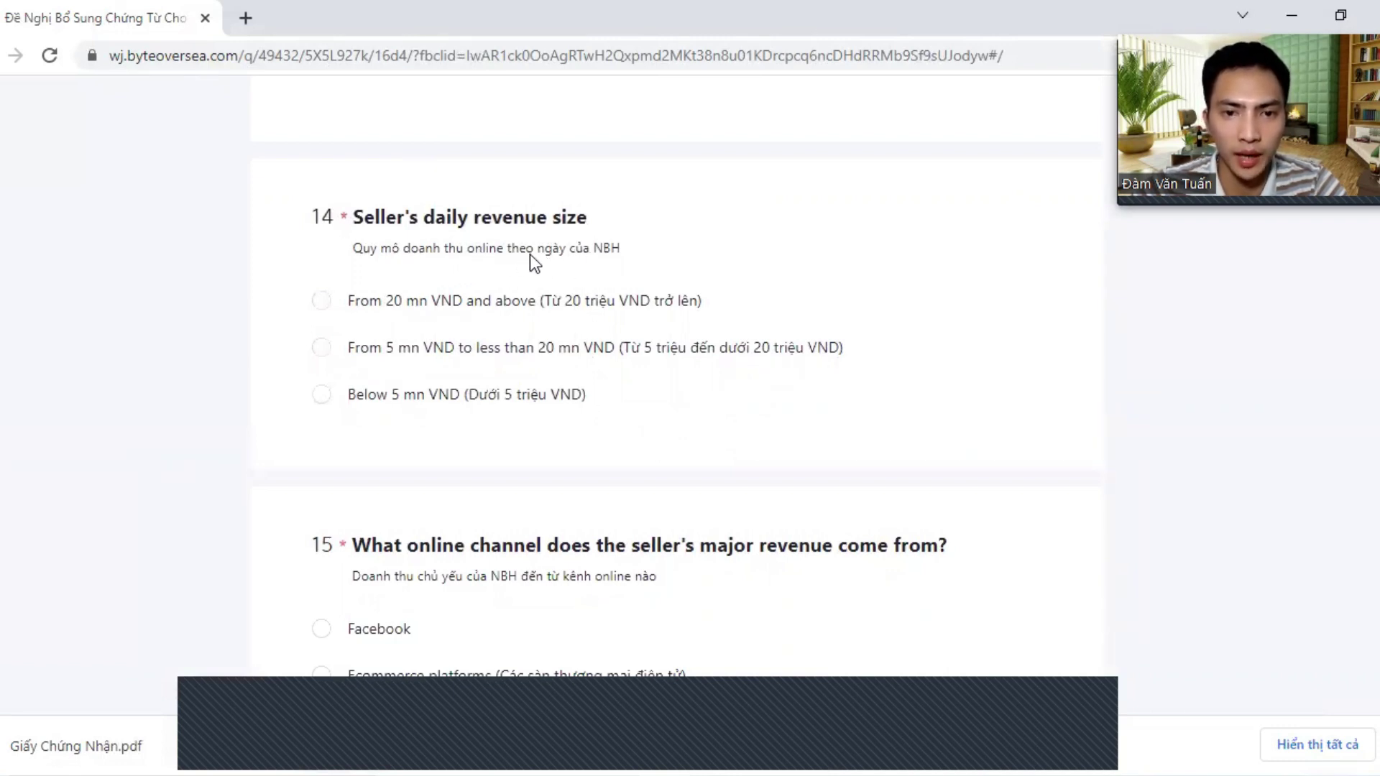
left_click(352, 311)
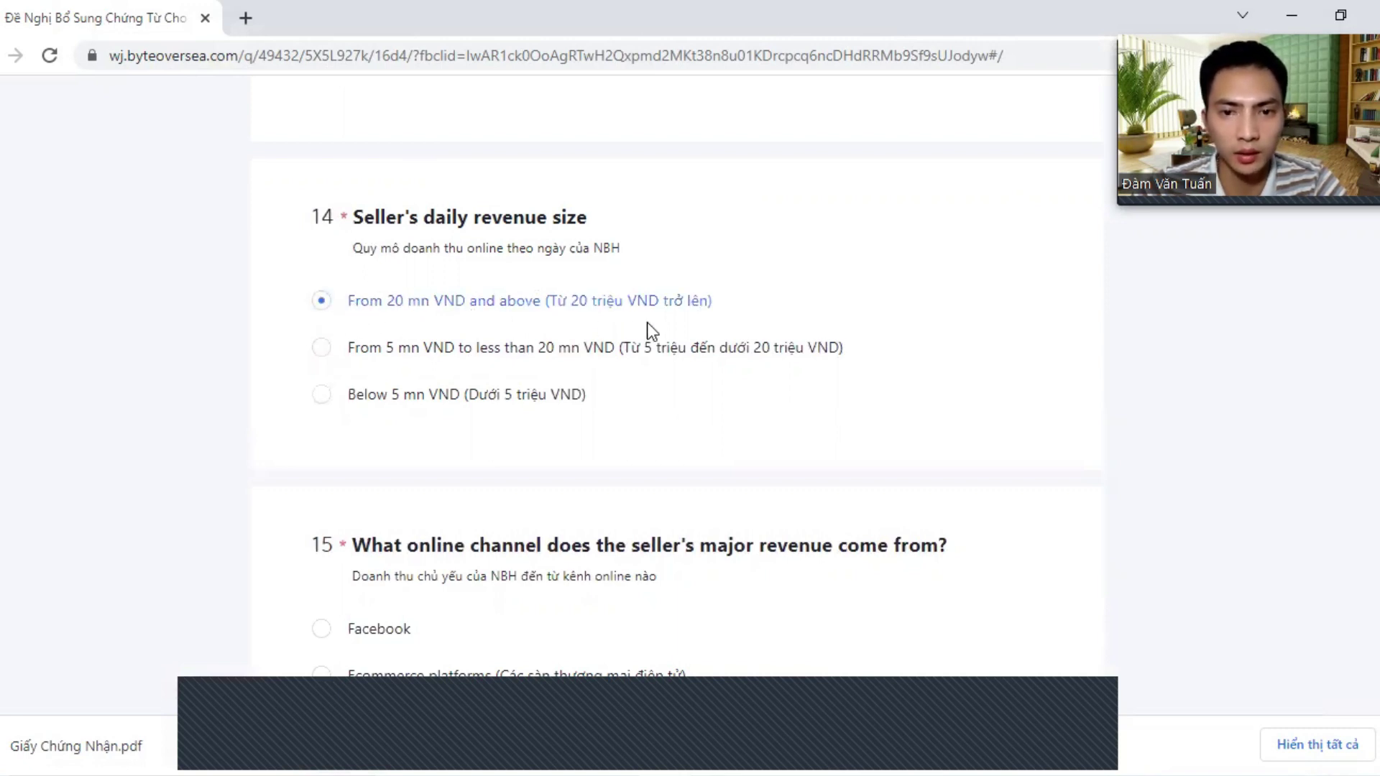
- Choose Website (Trang web riêng) as the online channel the seller's major revenue comes from
scroll(696, 333, "down", 3)
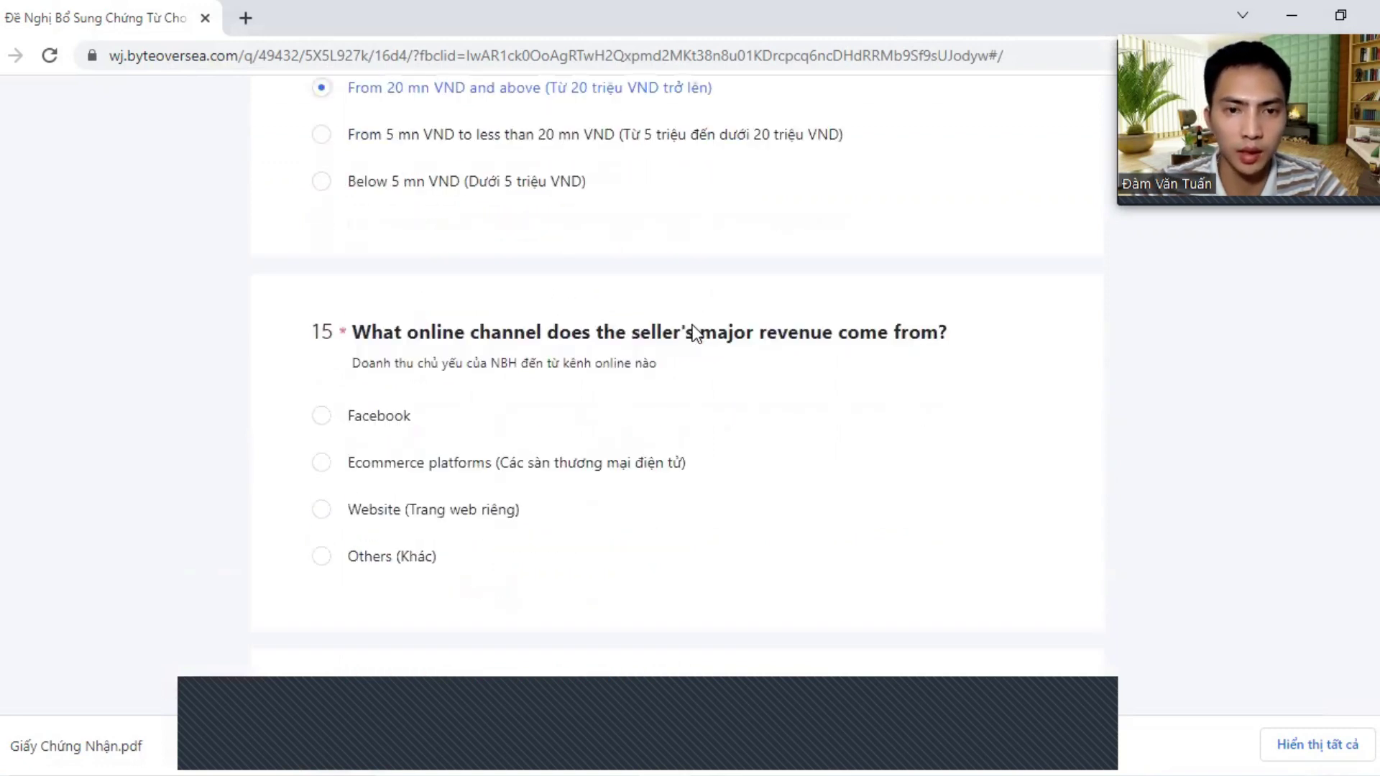
scroll(702, 291, "up", 1)
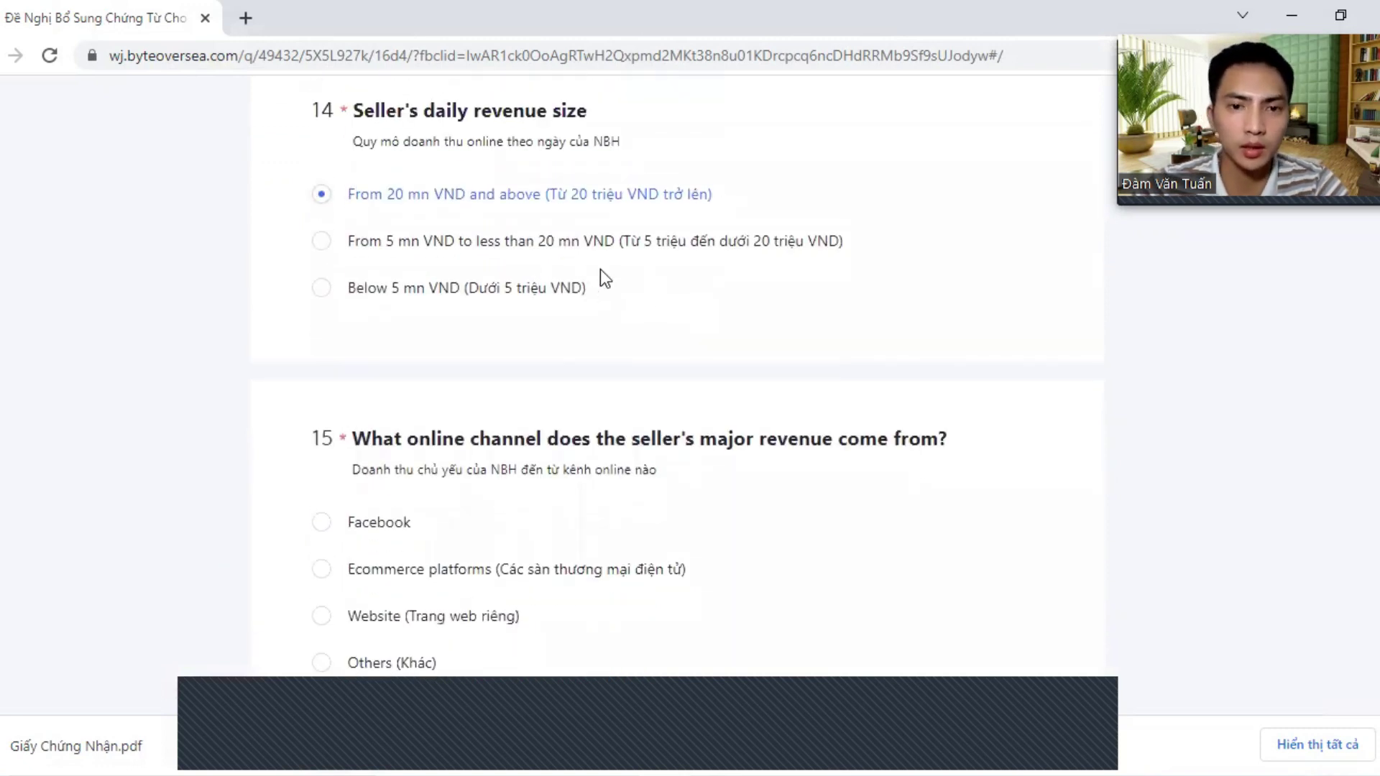
scroll(667, 302, "down", 3)
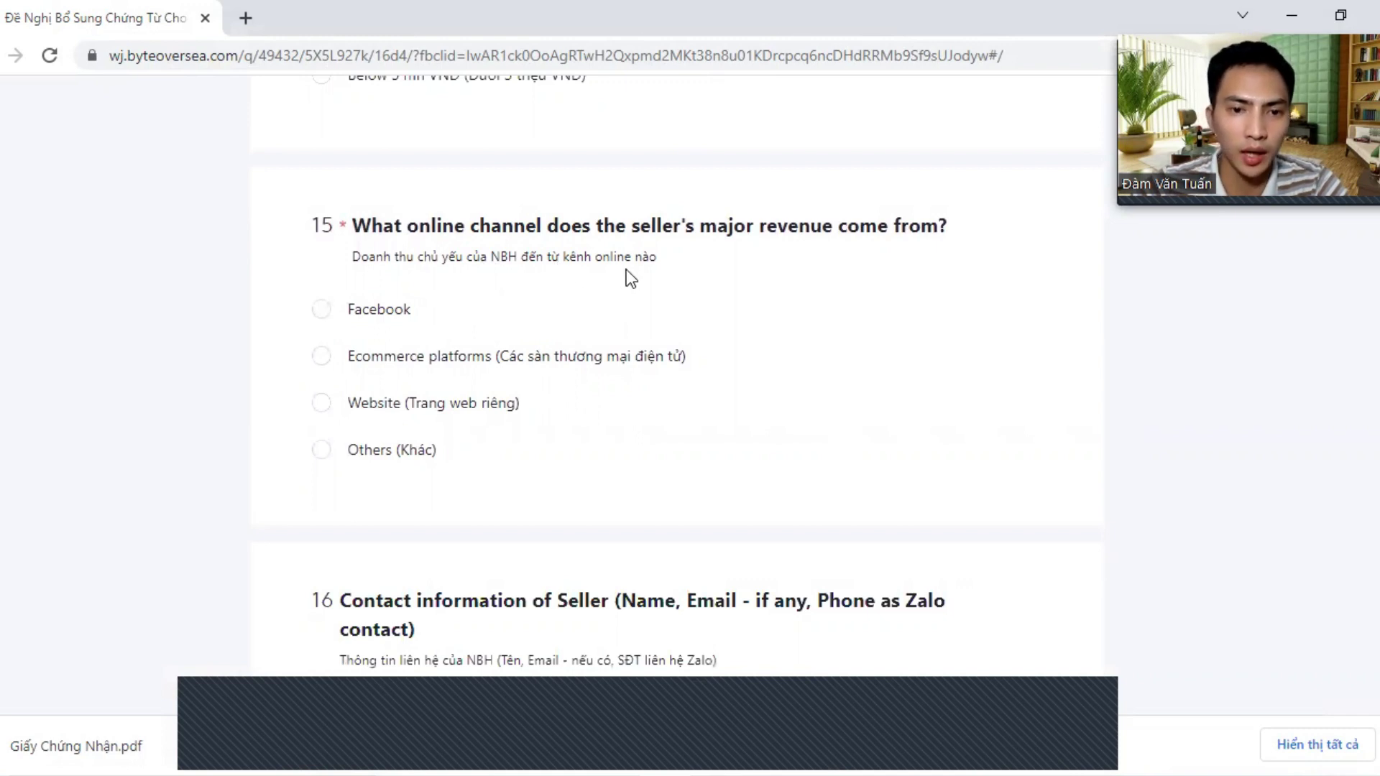
left_click(388, 415)
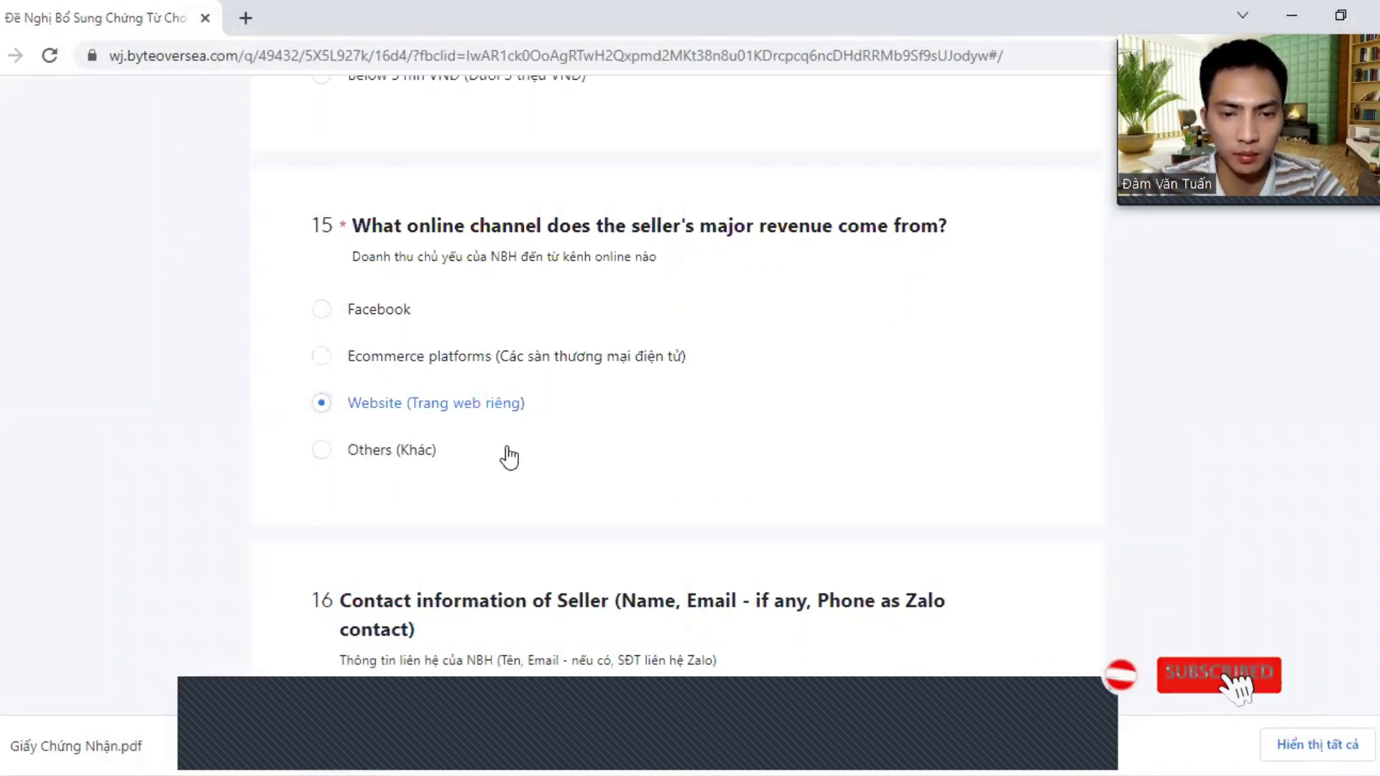
- Copy the company name, e-mail and phone number under Thông Tin Liên Lạc in the Word notes into the Contact information of Seller answer
scroll(573, 450, "down", 4)
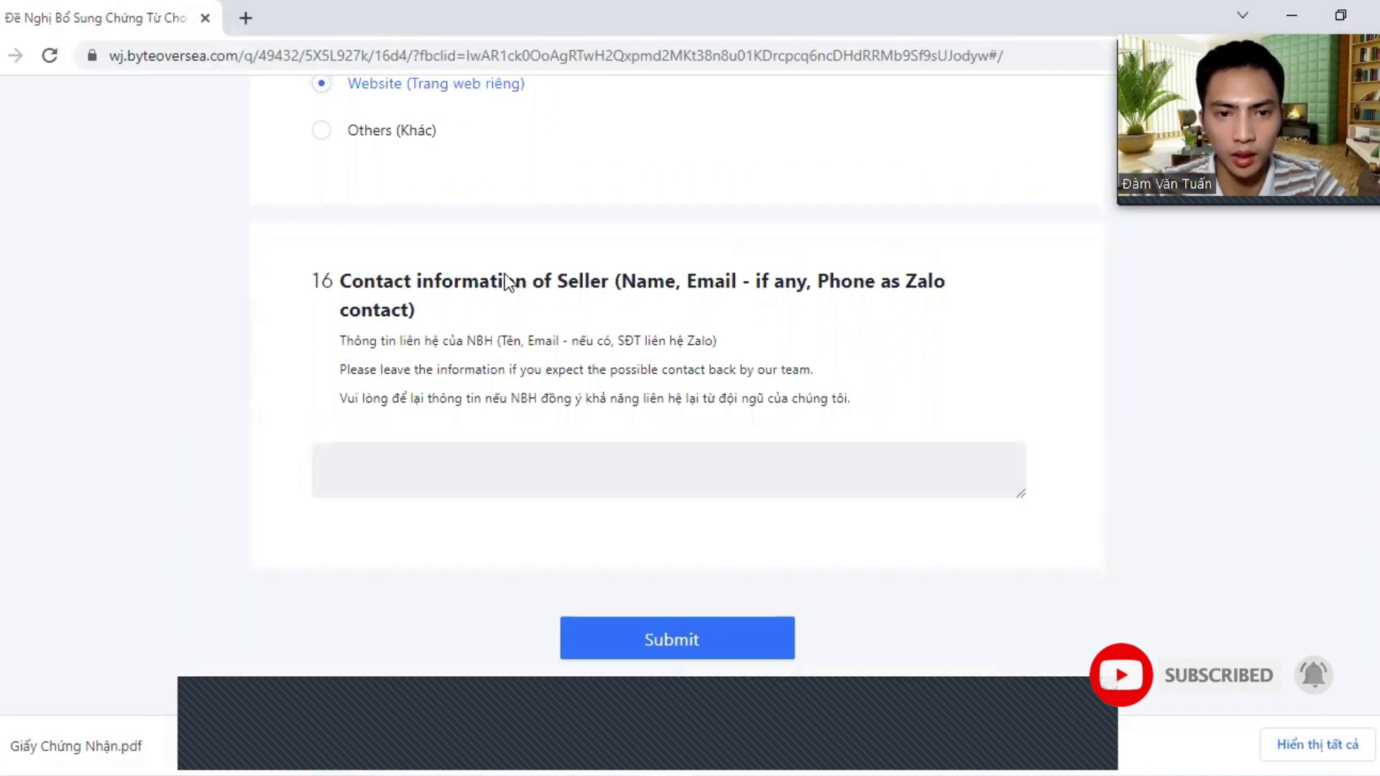
left_click(389, 465)
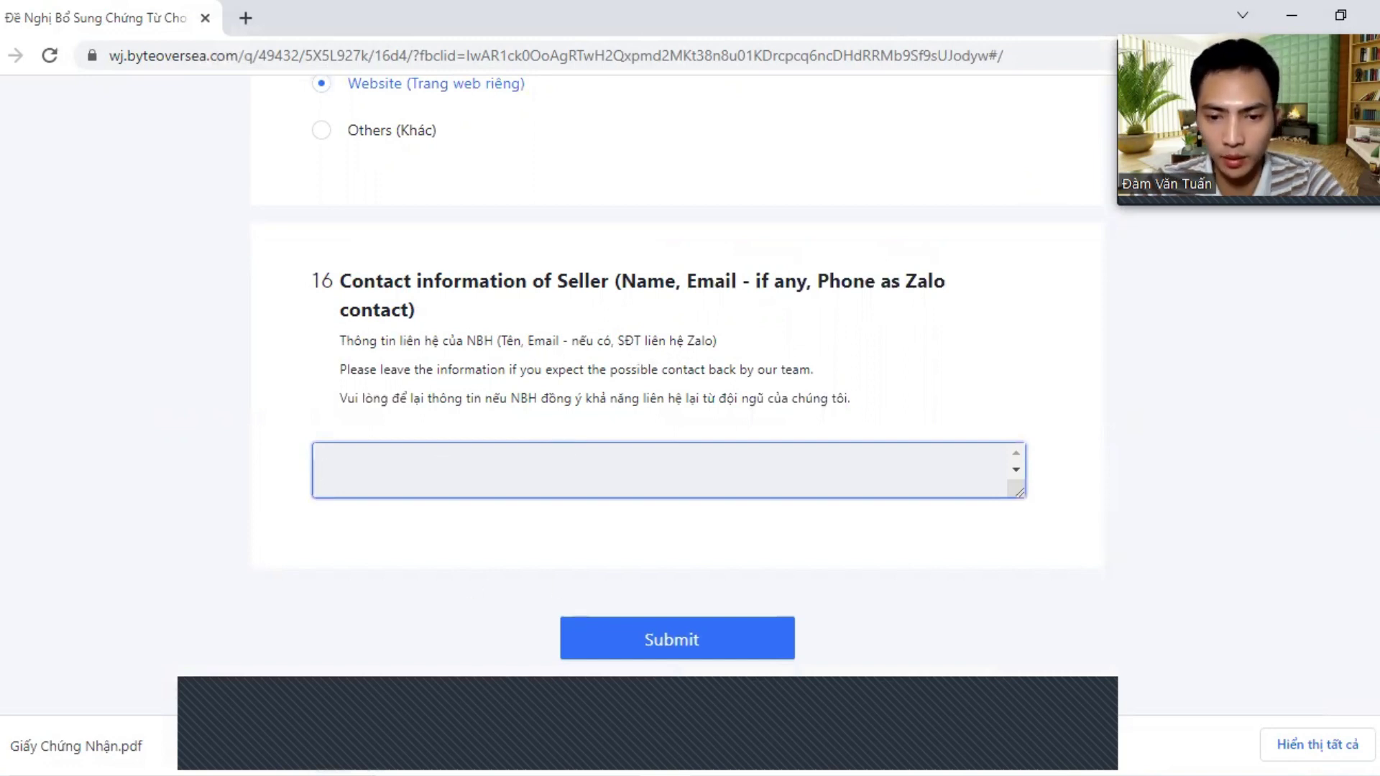
key("alt+Tab")
left_click_drag(496, 634, 410, 579)
key("ctrl+c")
left_click(826, 585)
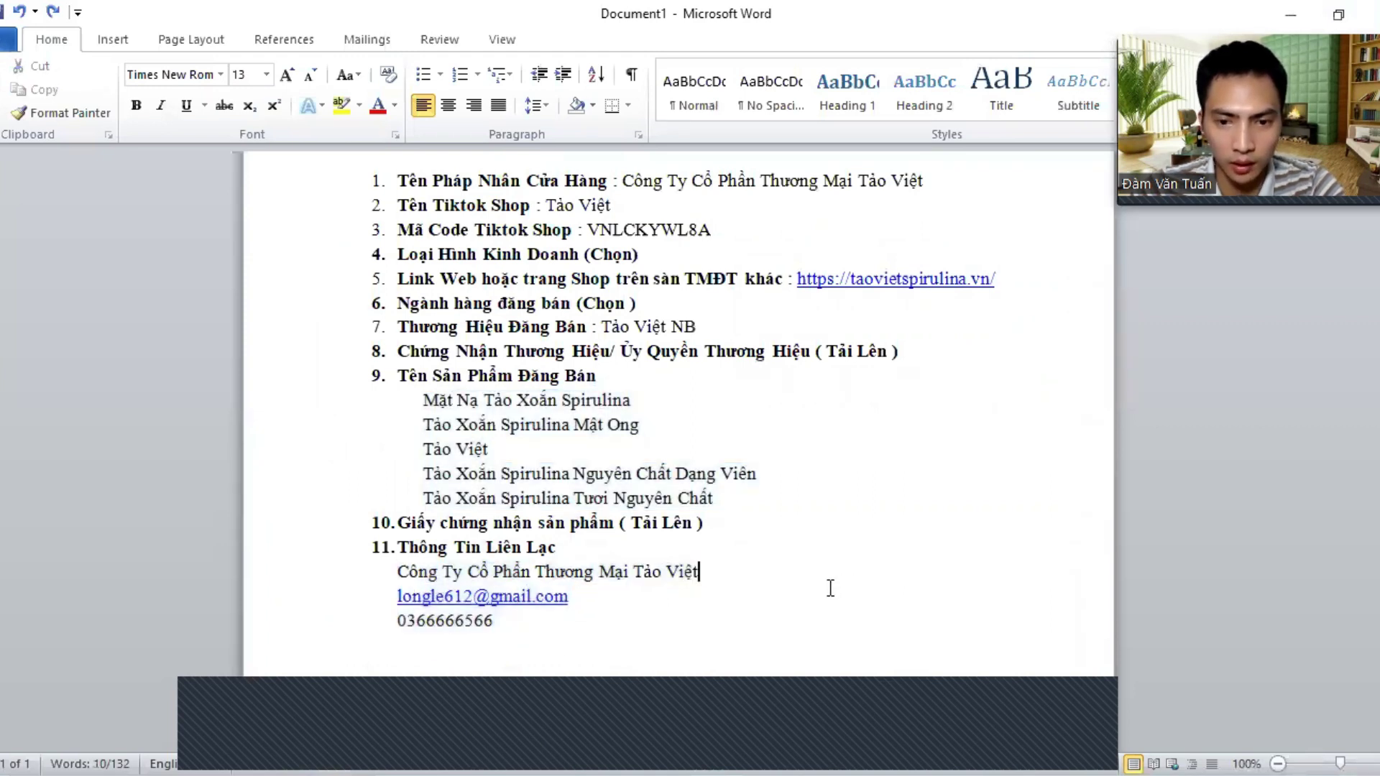
key("alt+Tab")
key("ctrl+v")
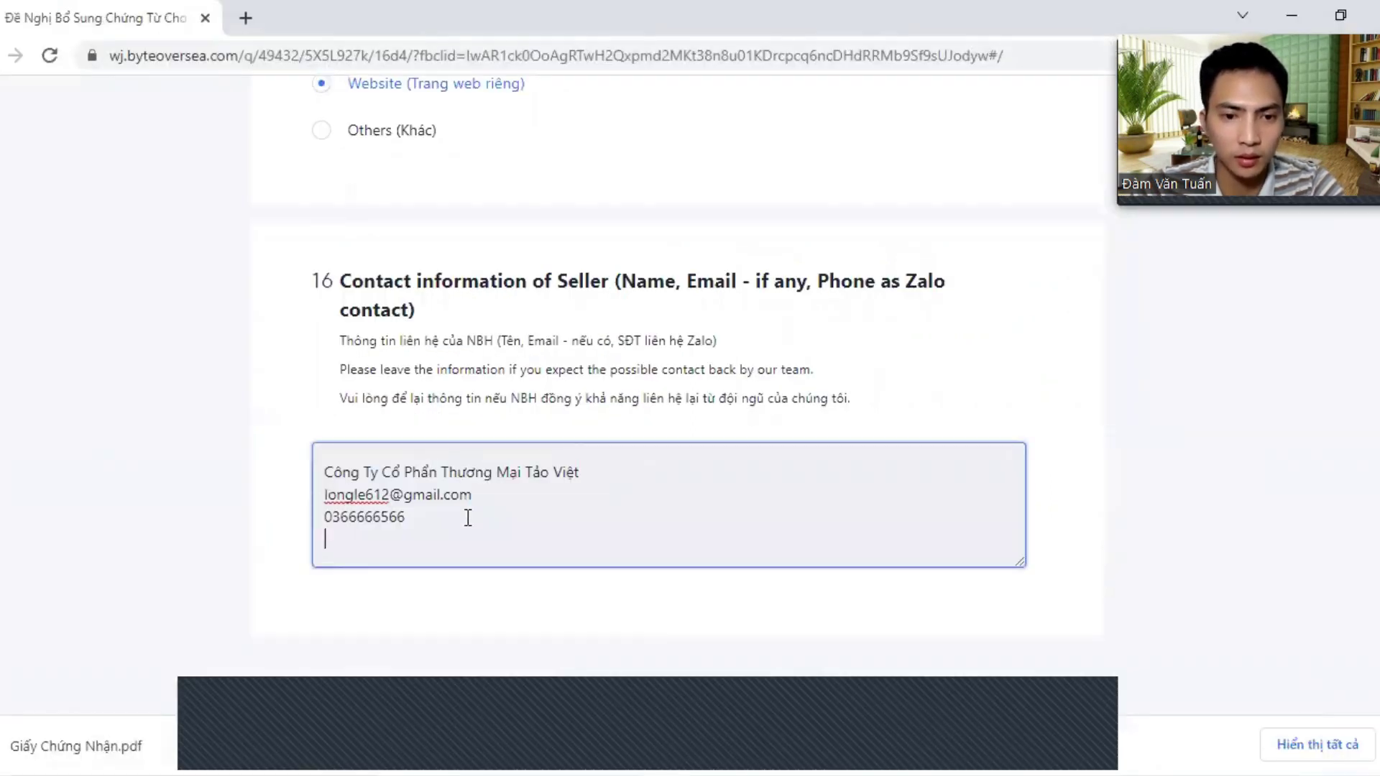
key("BackSpace")
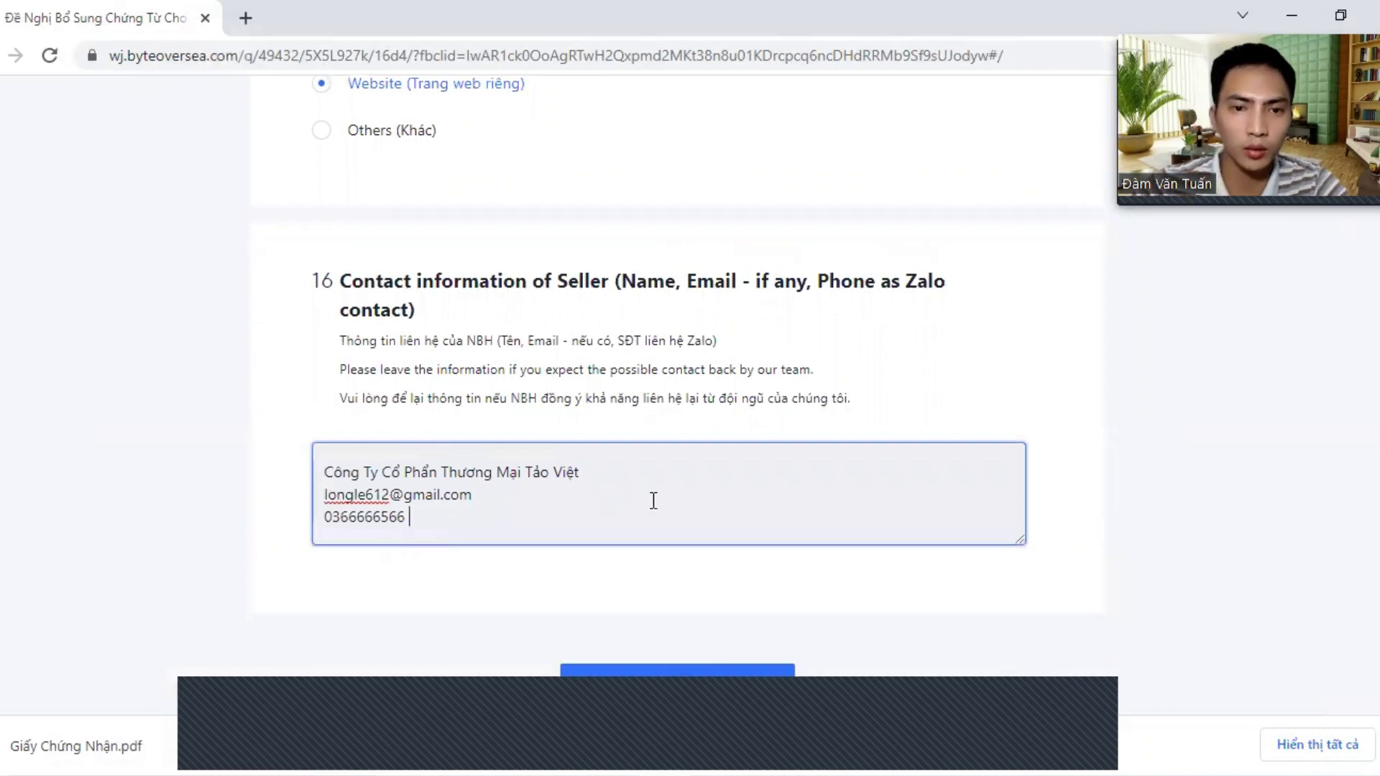
- Submit the completed document submission form after the seller contact information
scroll(690, 442, "down", 4)
scroll(755, 508, "up", 2)
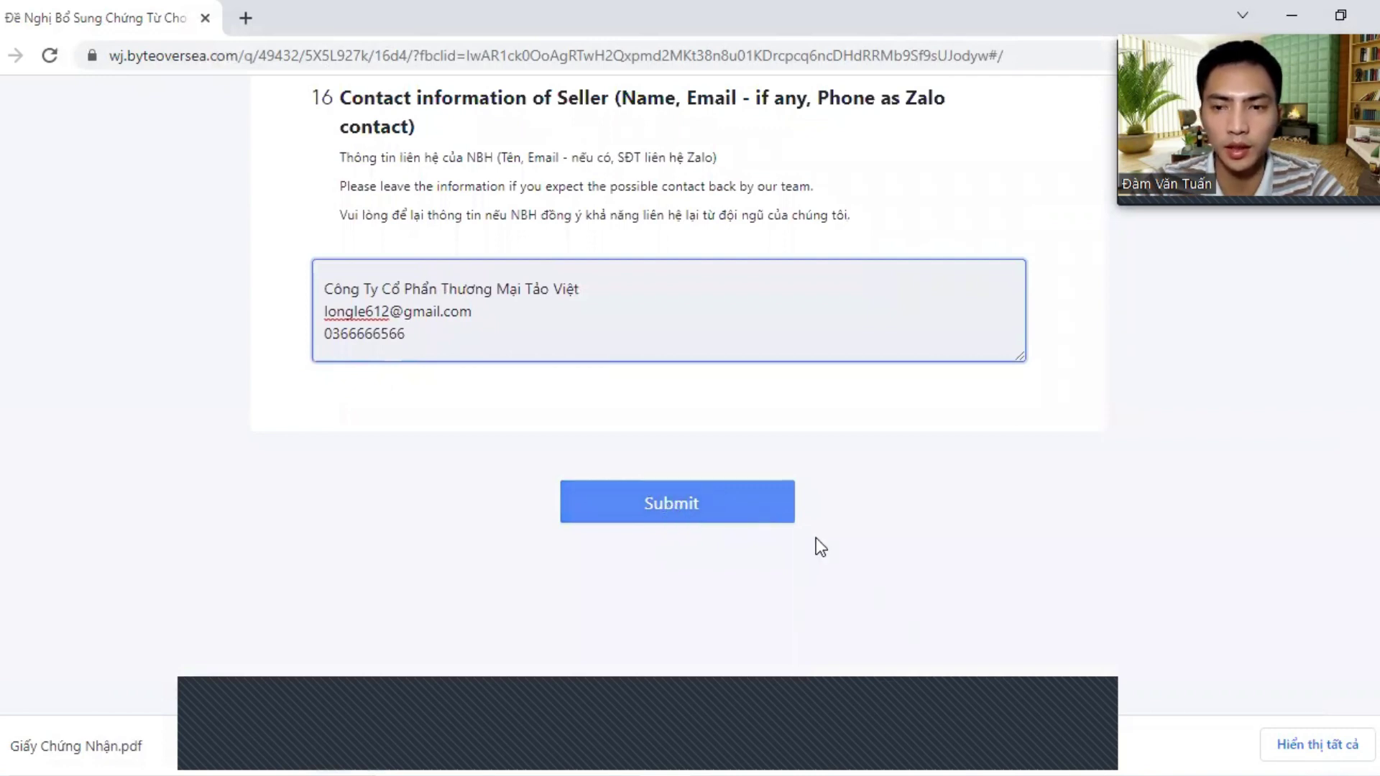
scroll(818, 540, "up", 1)
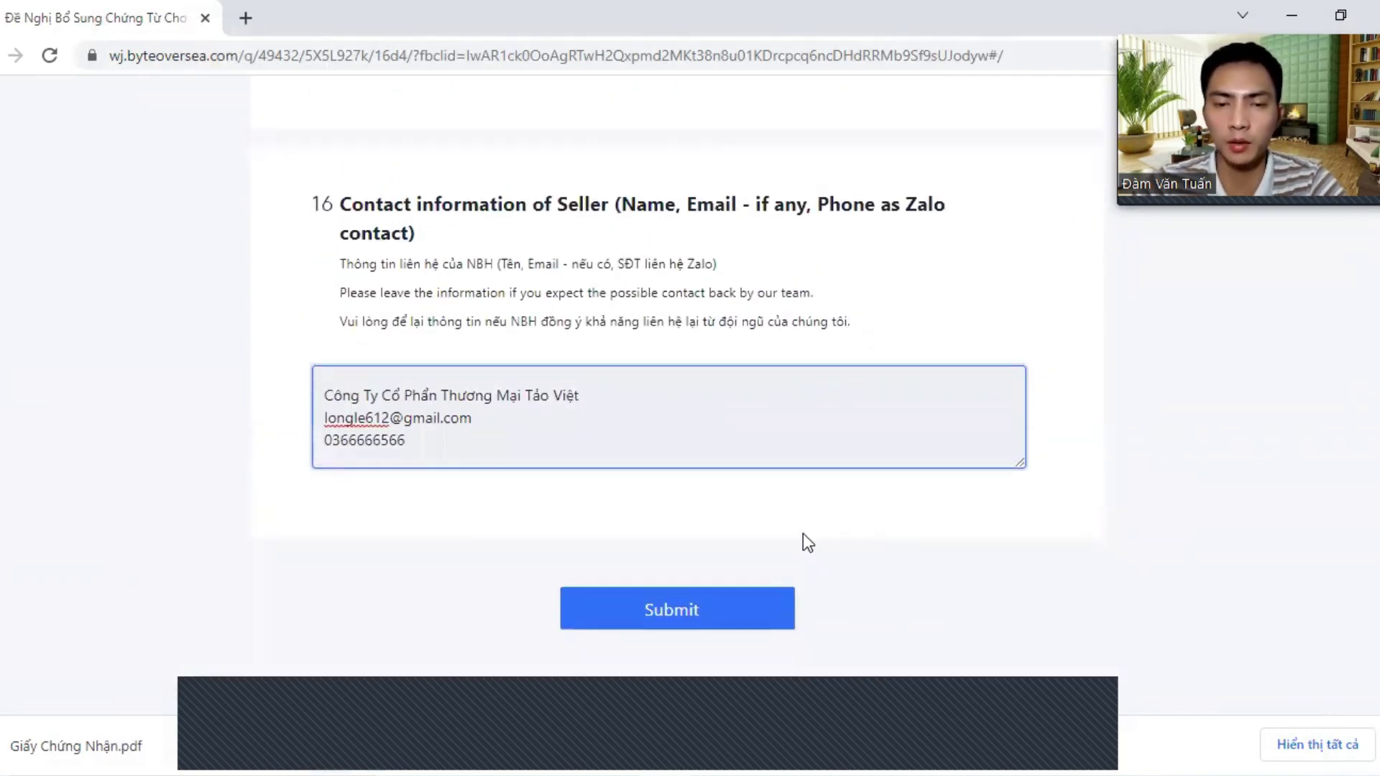
left_click(668, 615)
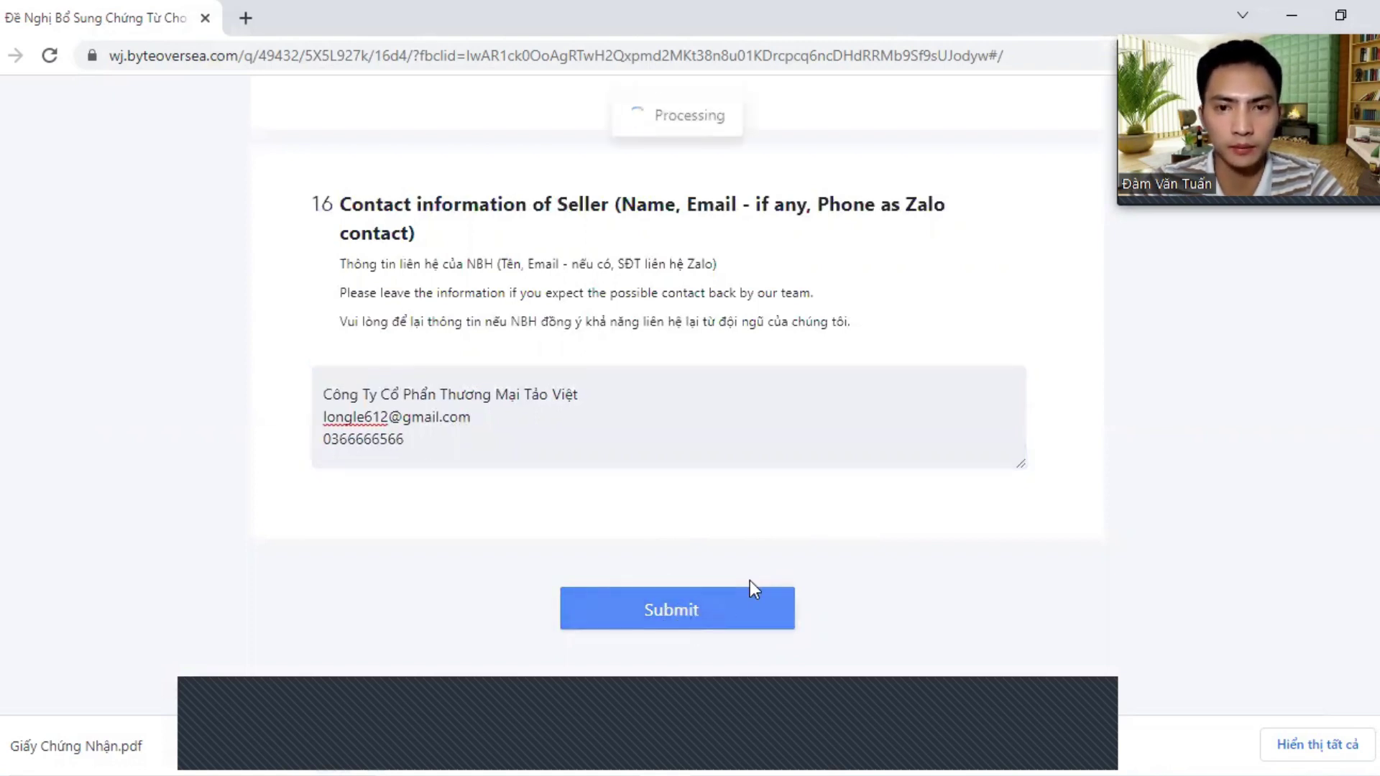